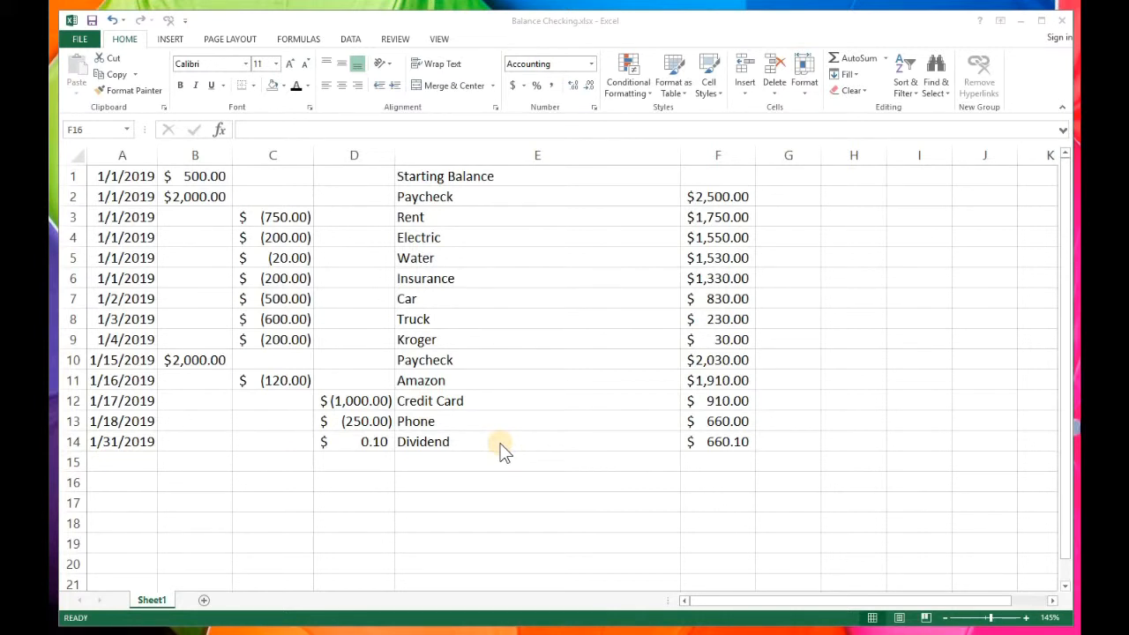
click(475, 497)
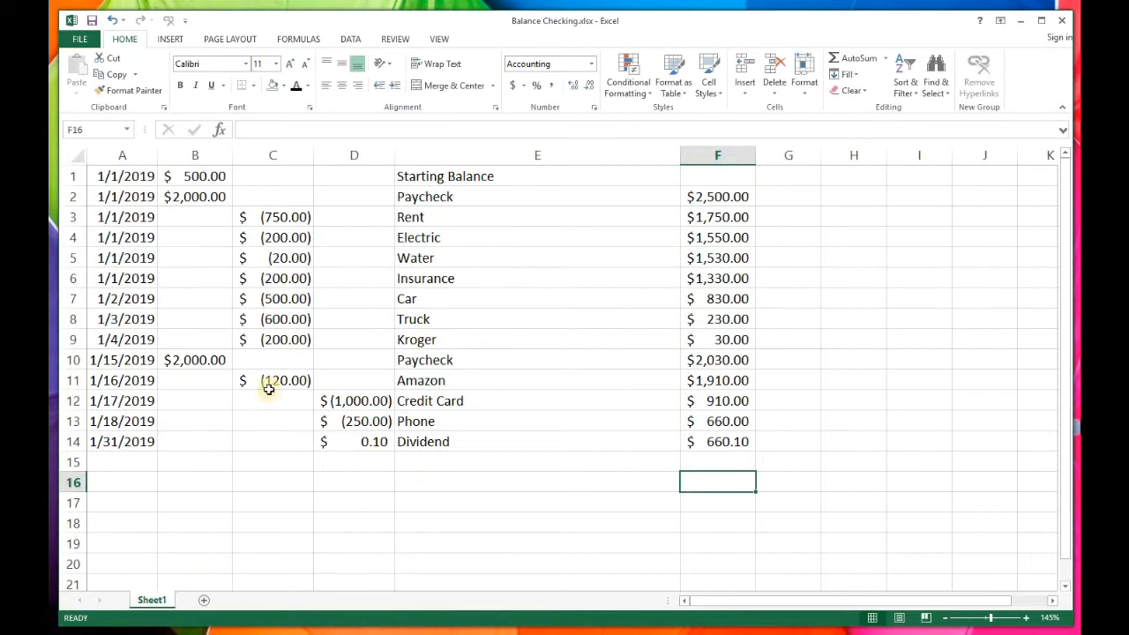
right_click(157, 604)
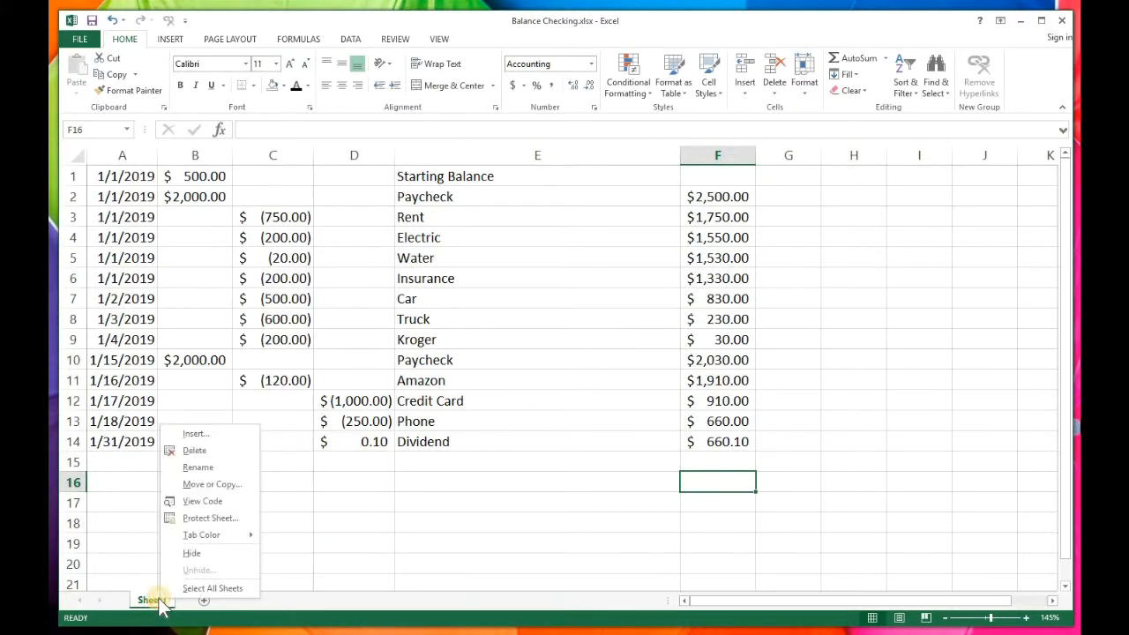
click(212, 470)
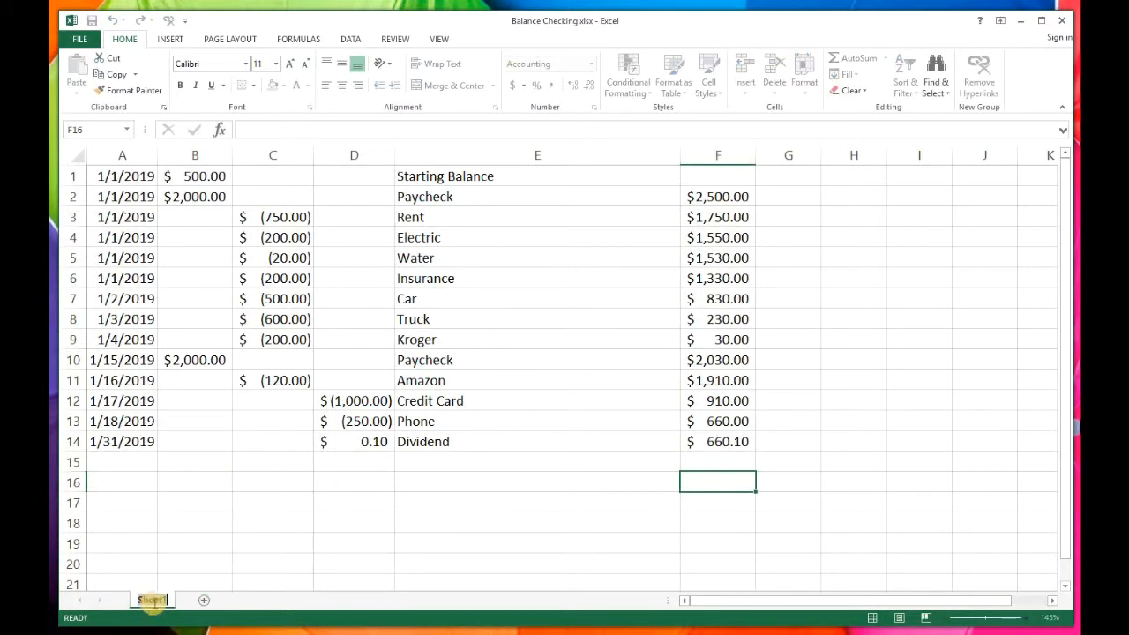
click(199, 586)
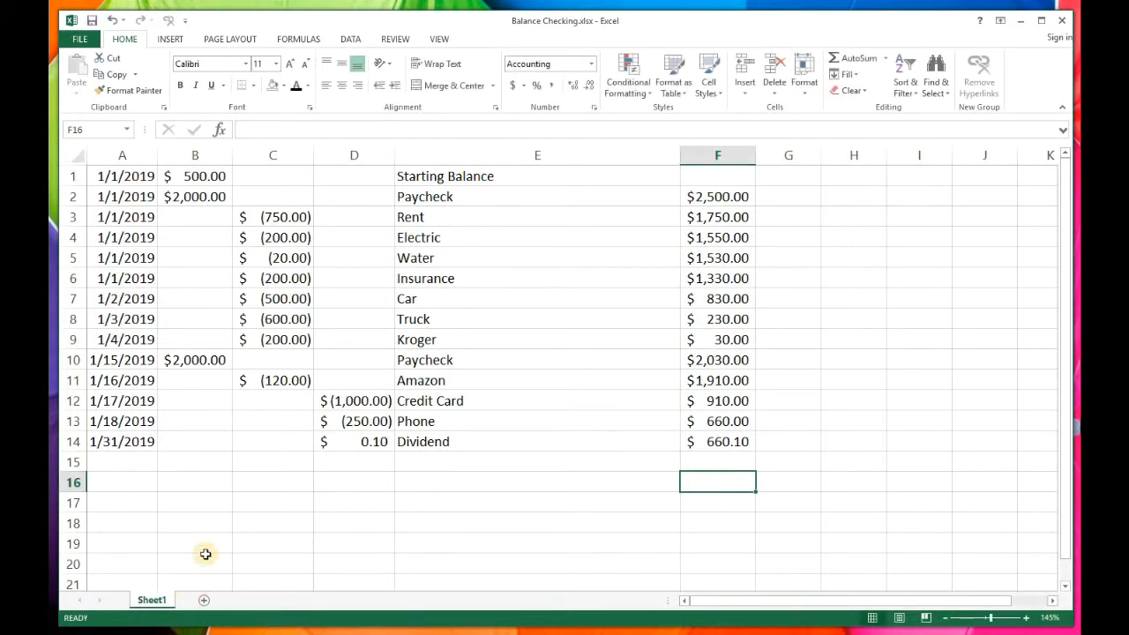
click(204, 557)
Step: Rename the existing worksheet as Jan 2019
click(161, 600)
right_click(161, 602)
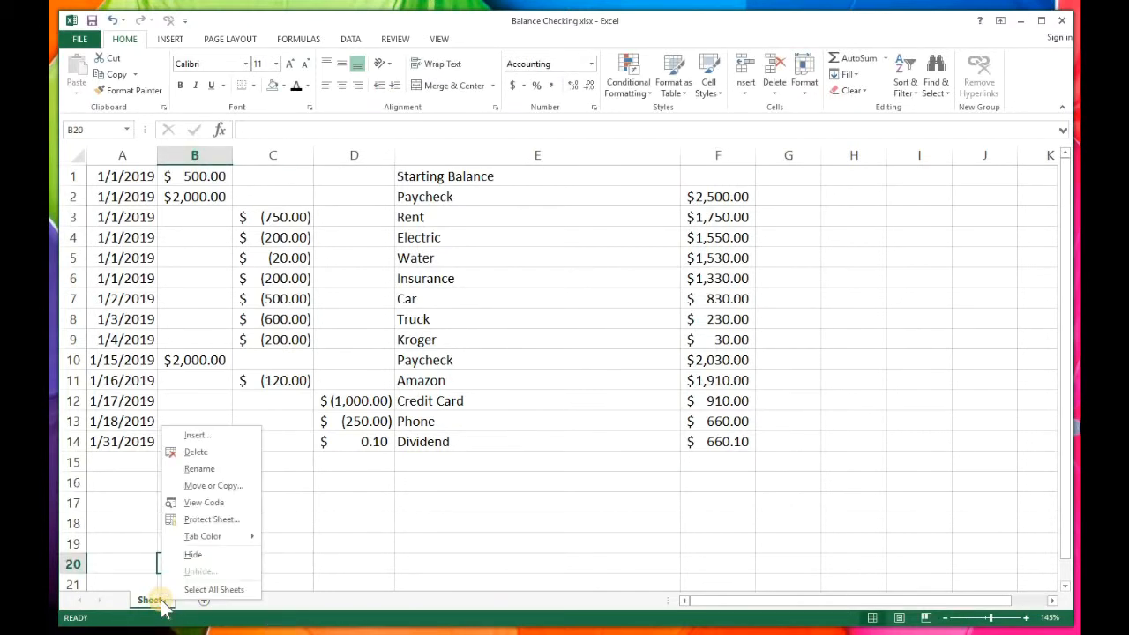
click(211, 470)
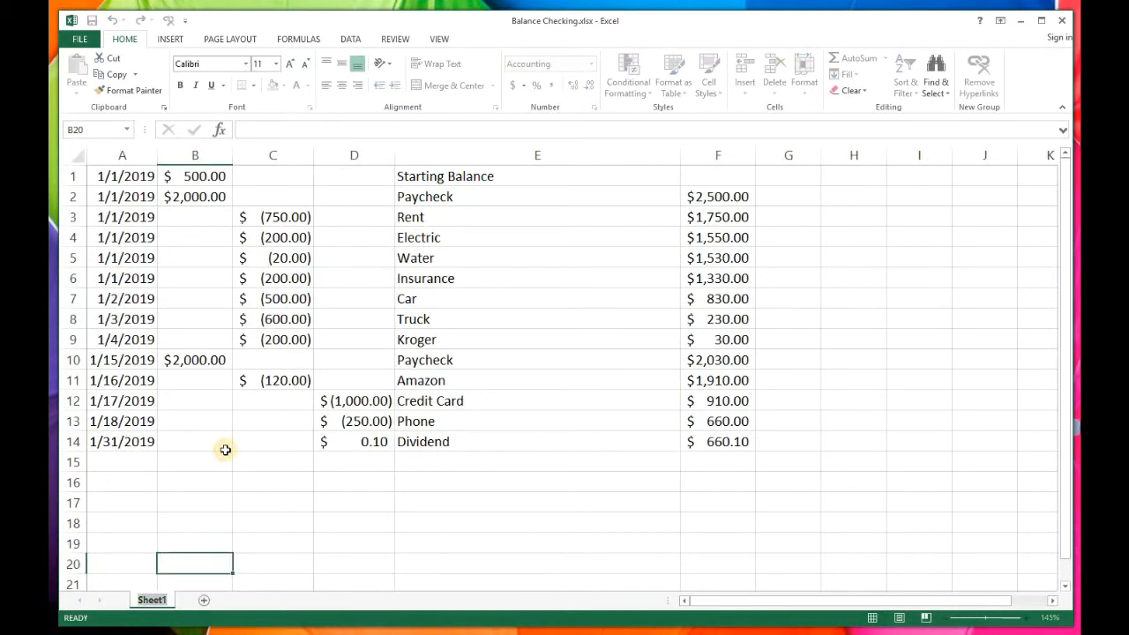
text(Ja)
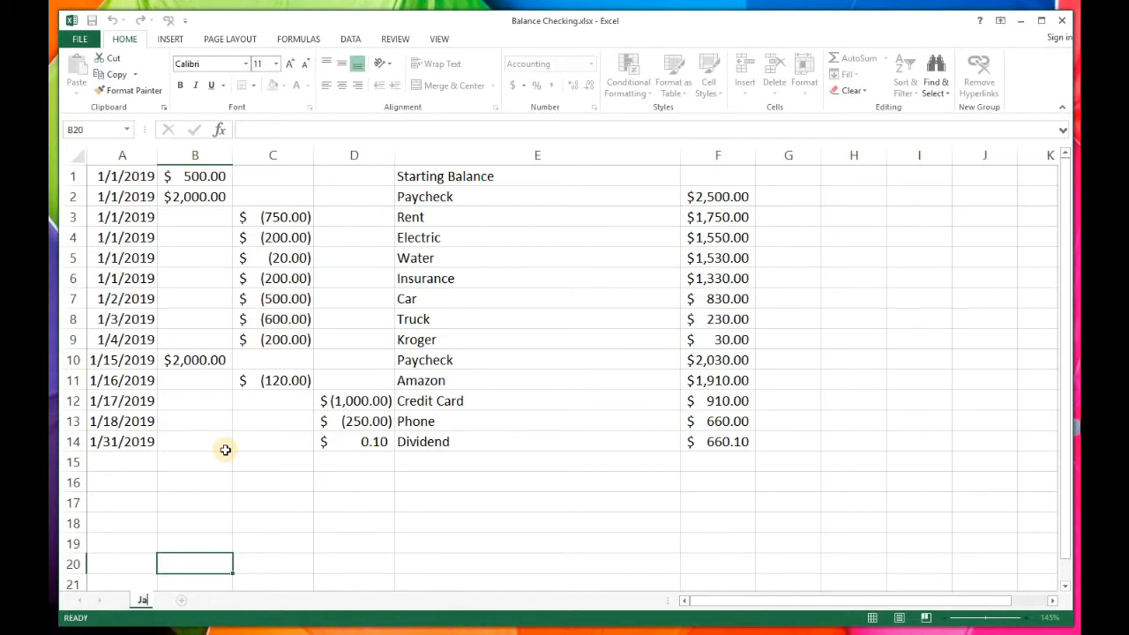
text(n 2019)
key(Return)
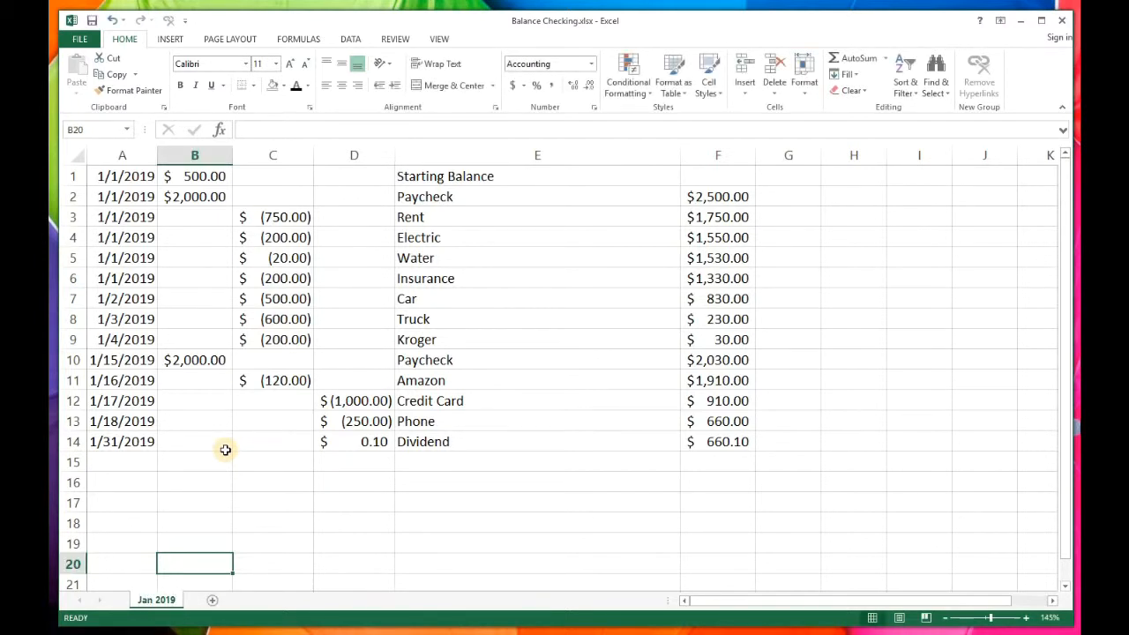
Step: Add a new worksheet after Jan 2019 and name it Feb 2019
click(213, 600)
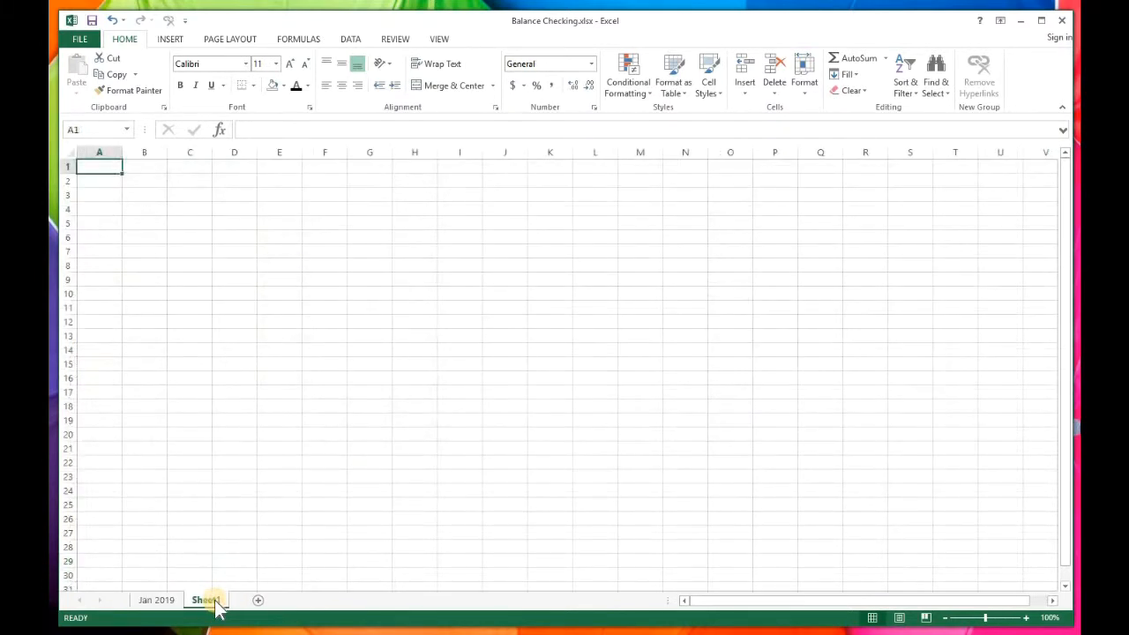
right_click(215, 601)
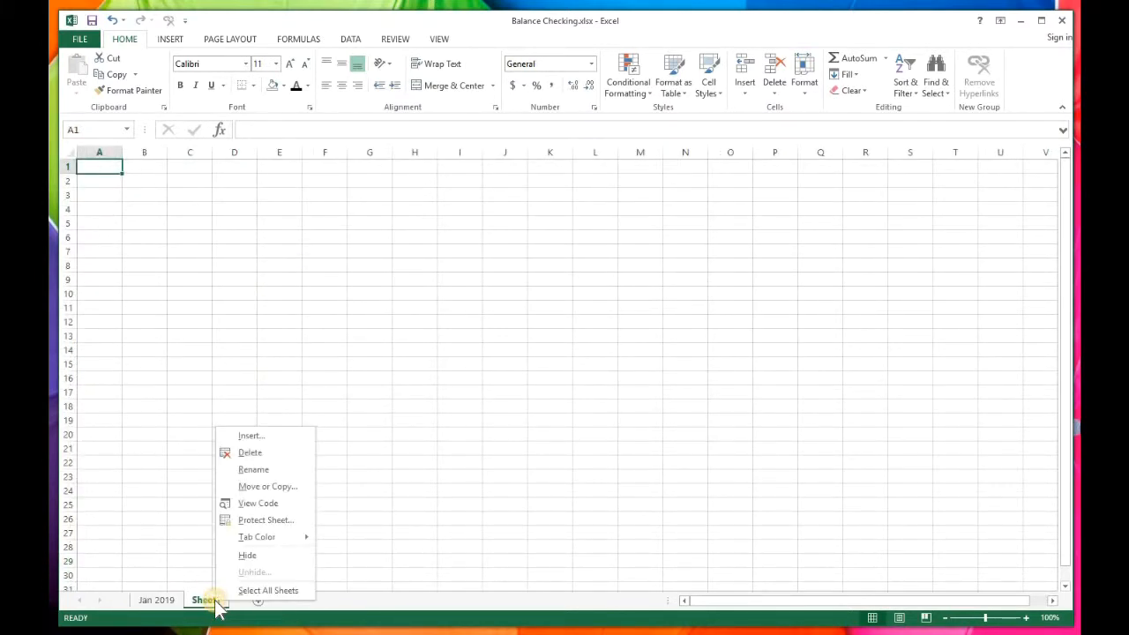
click(252, 470)
text(Feb 209)
key(BackSpace)
text(19)
key(Return)
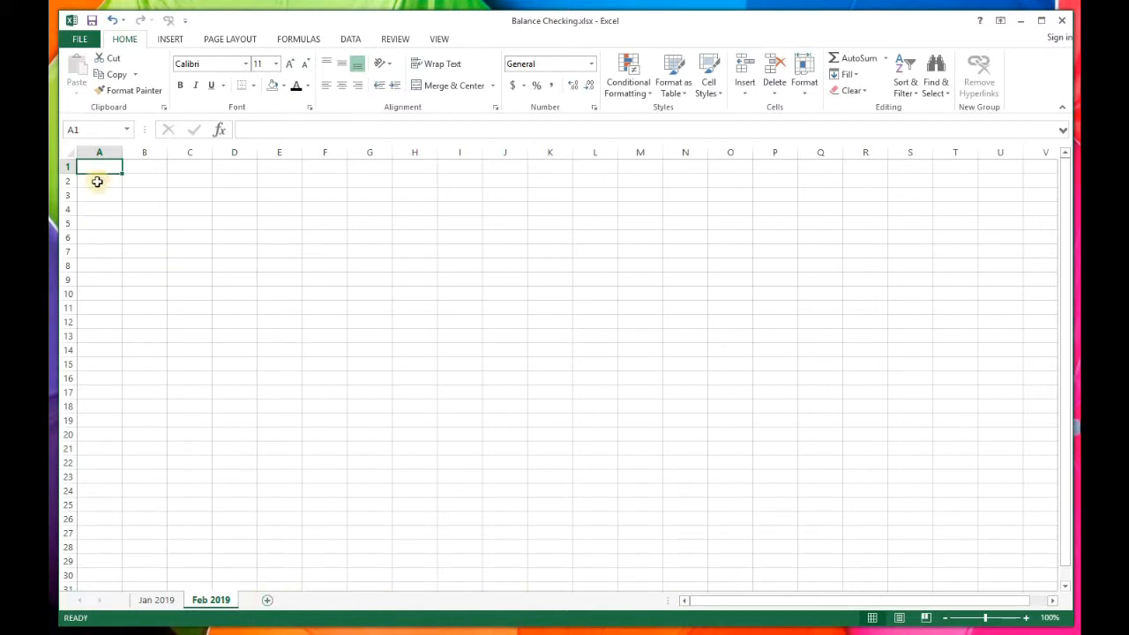
Step: Copy rows 1 to 14 of the Jan 2019 sheet and paste them into the Feb 2019 sheet starting at A1
click(167, 600)
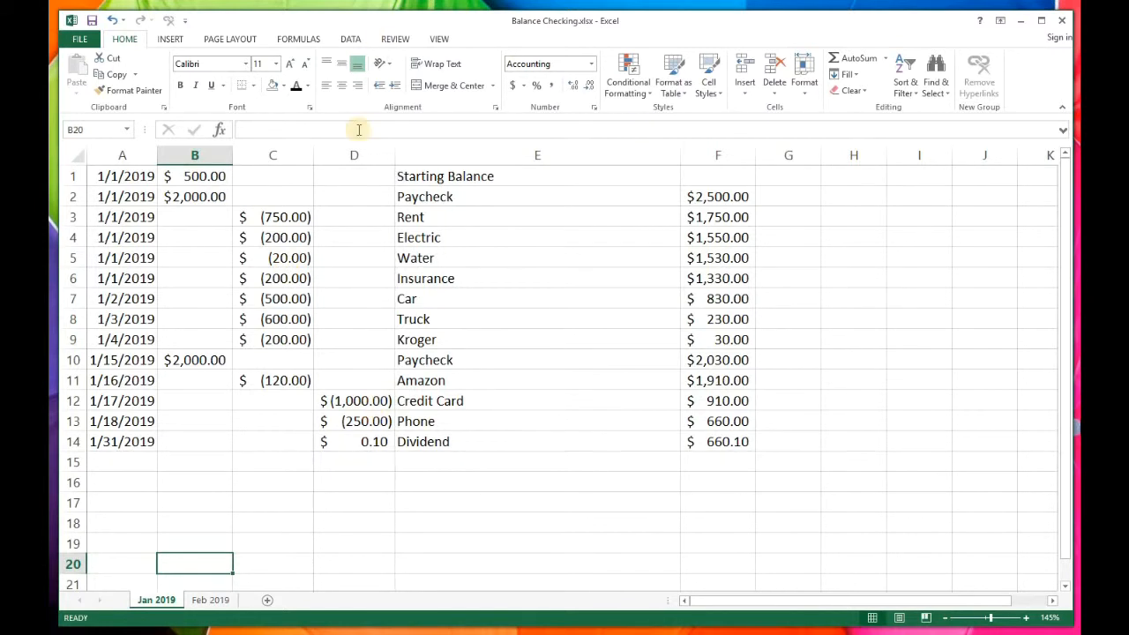
click(73, 175)
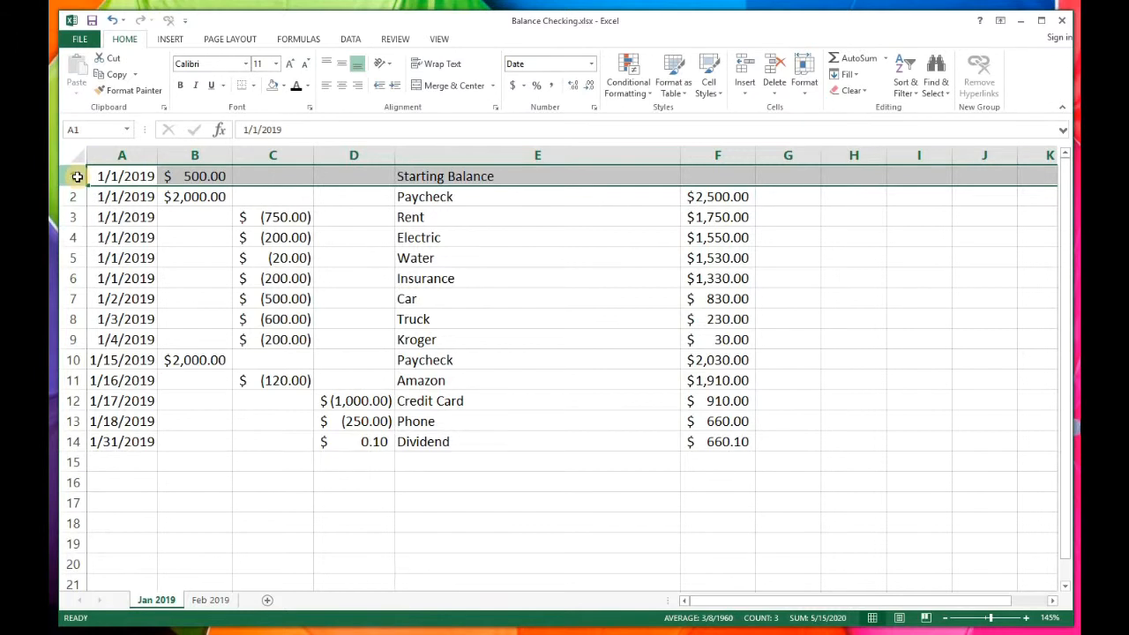
shift+click(67, 442)
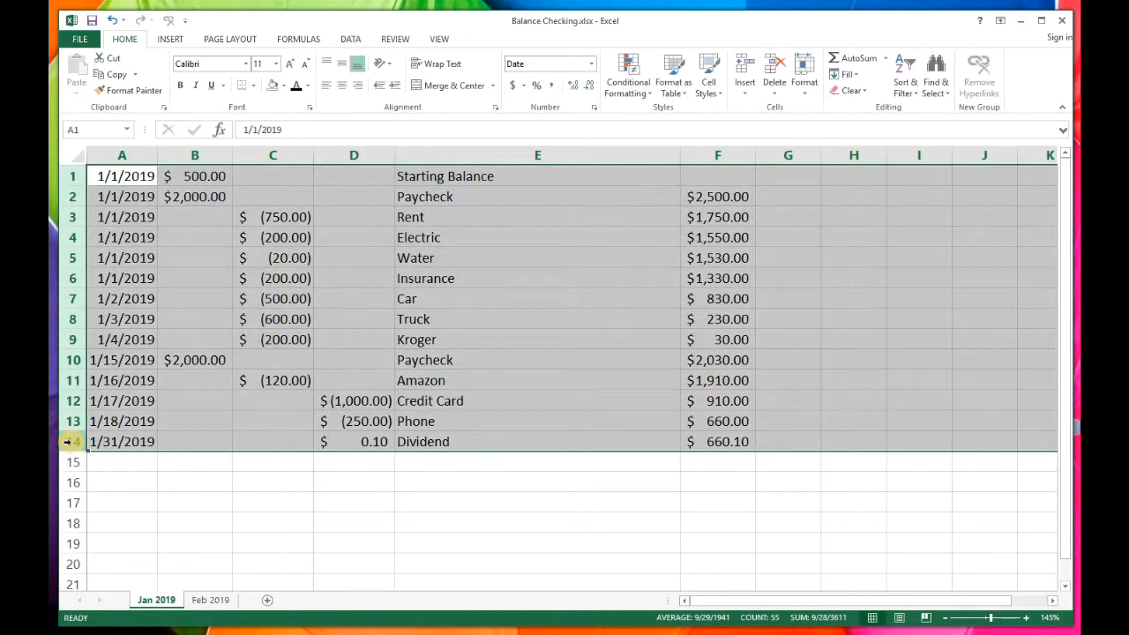
key(ctrl+c)
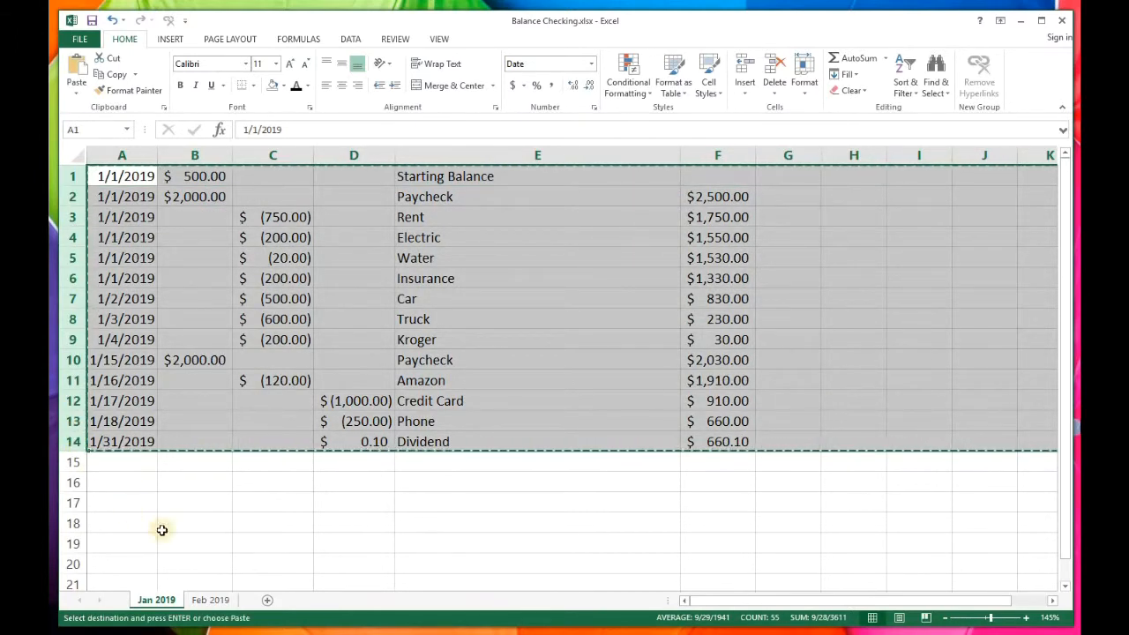
click(210, 600)
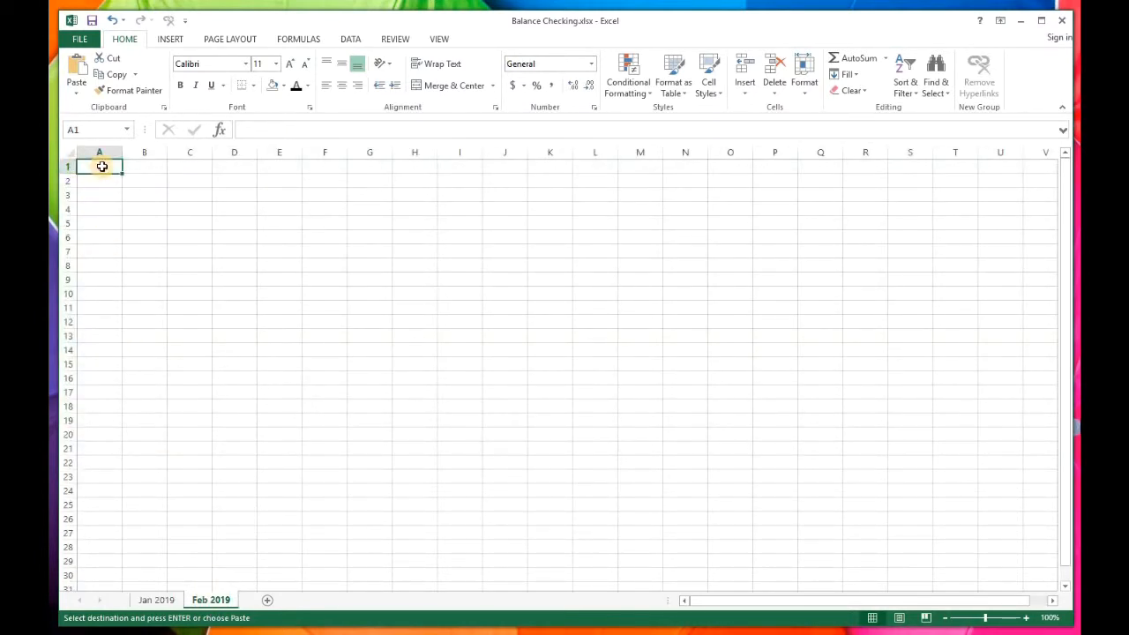
key(ctrl+v)
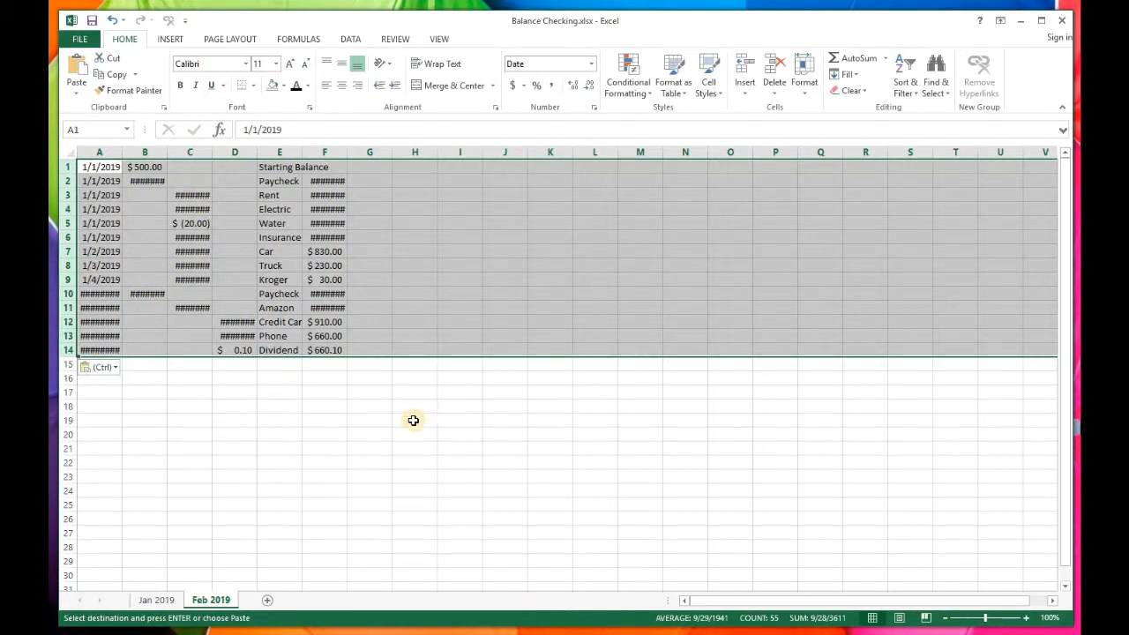
Step: Apply the paste option that keeps the source column widths to the rows pasted in Feb 2019
click(279, 181)
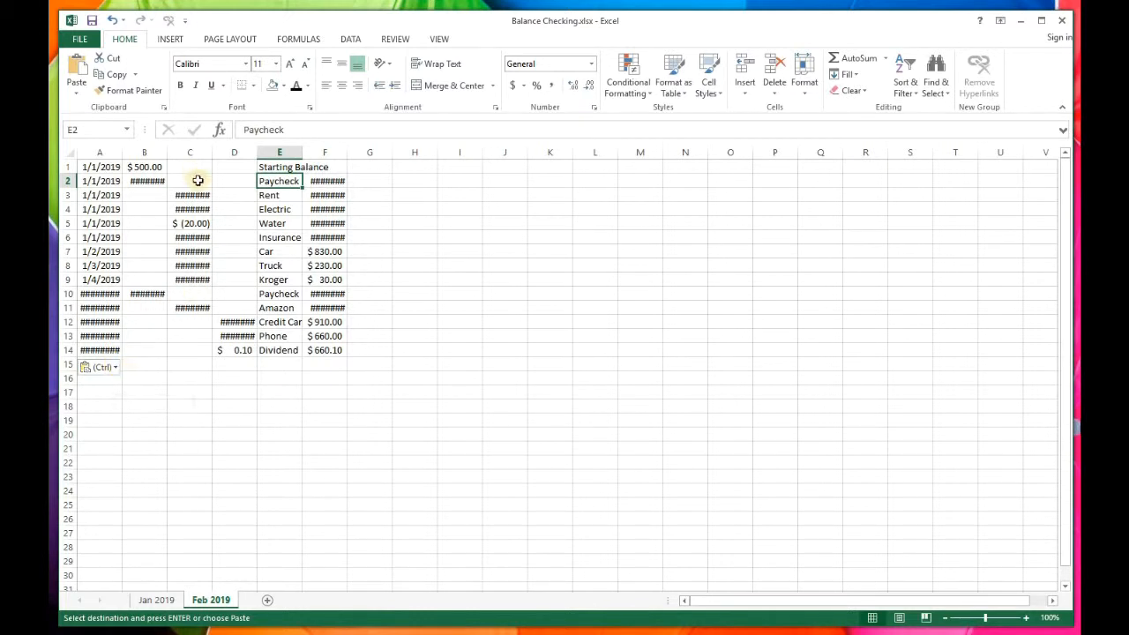
click(116, 367)
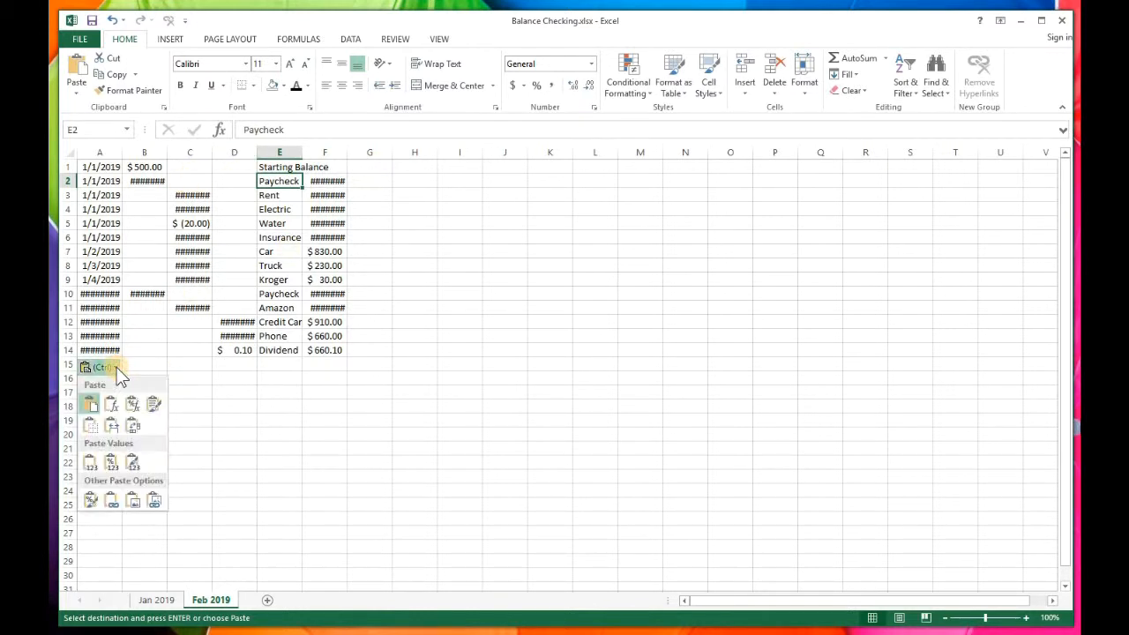
click(111, 429)
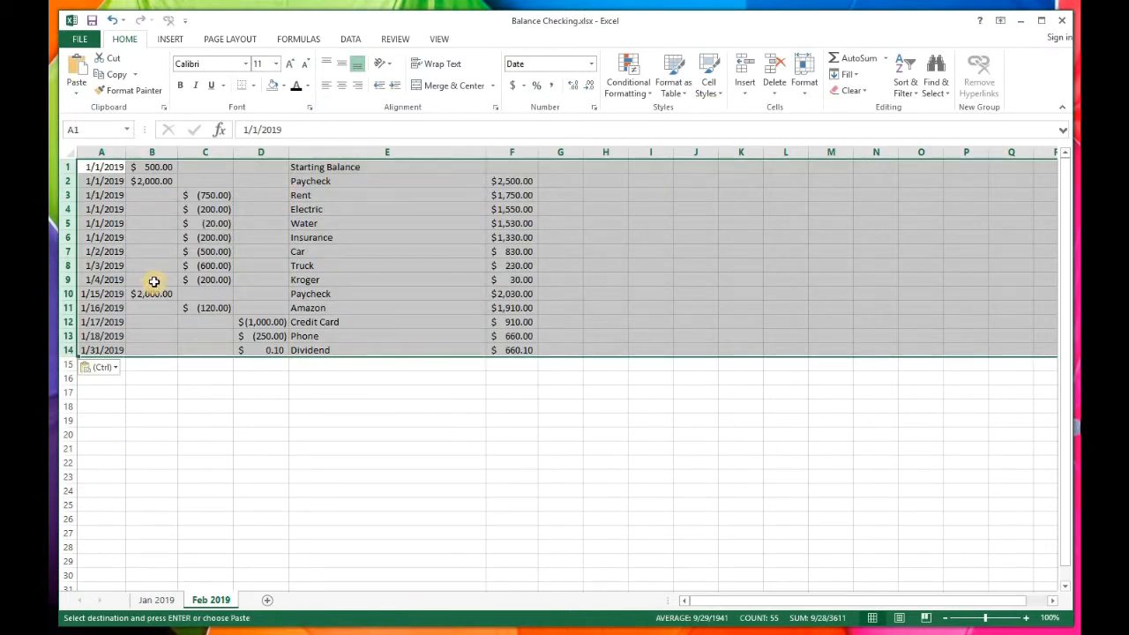
click(160, 383)
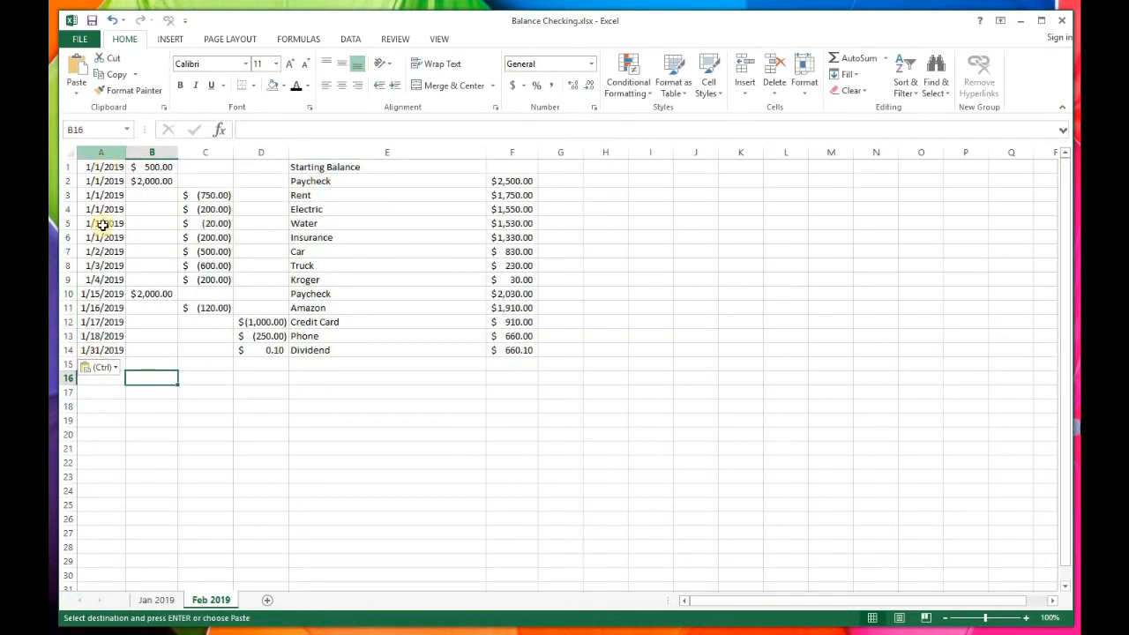
Step: Set the Dividend row's date in A14 to 12/31/2019 and autofit the width of column A
double_click(82, 351)
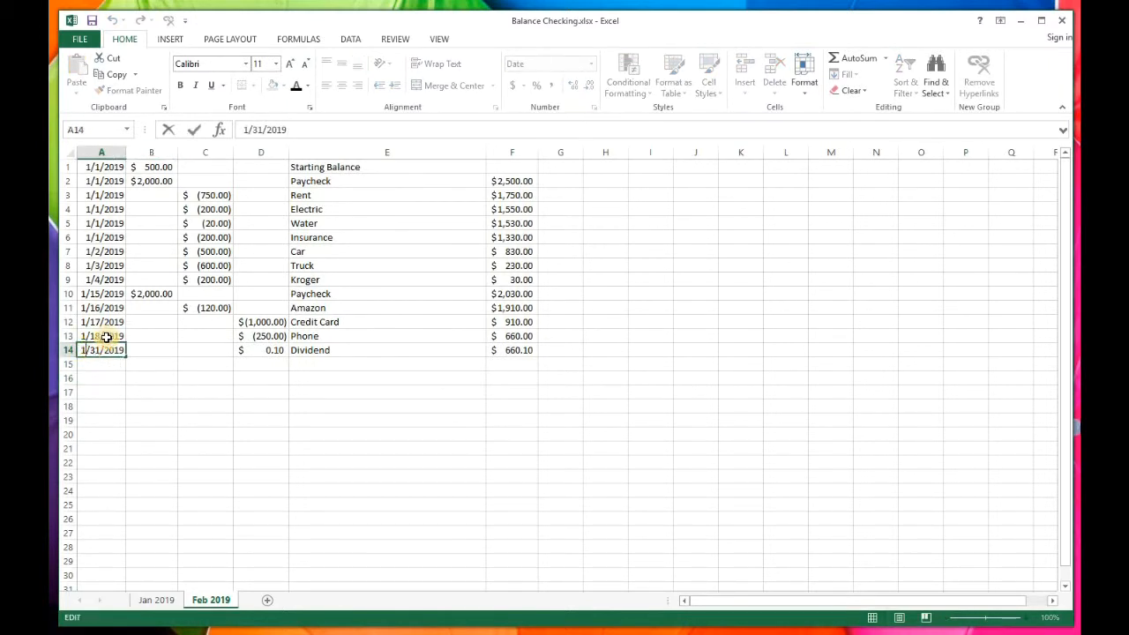
text(2)
key(Return)
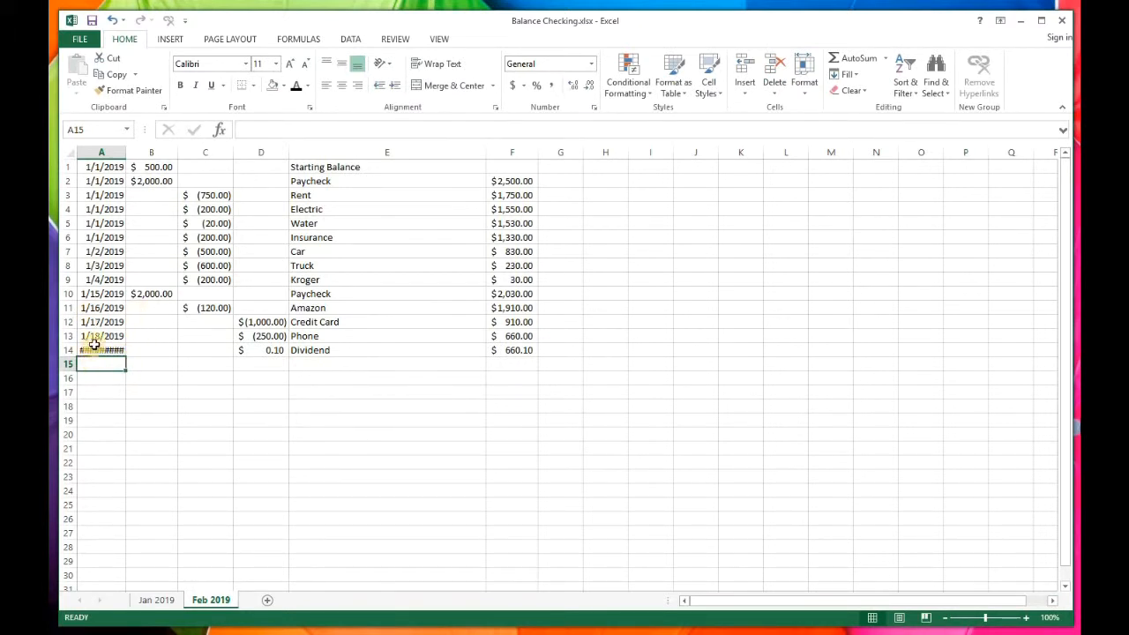
double_click(125, 152)
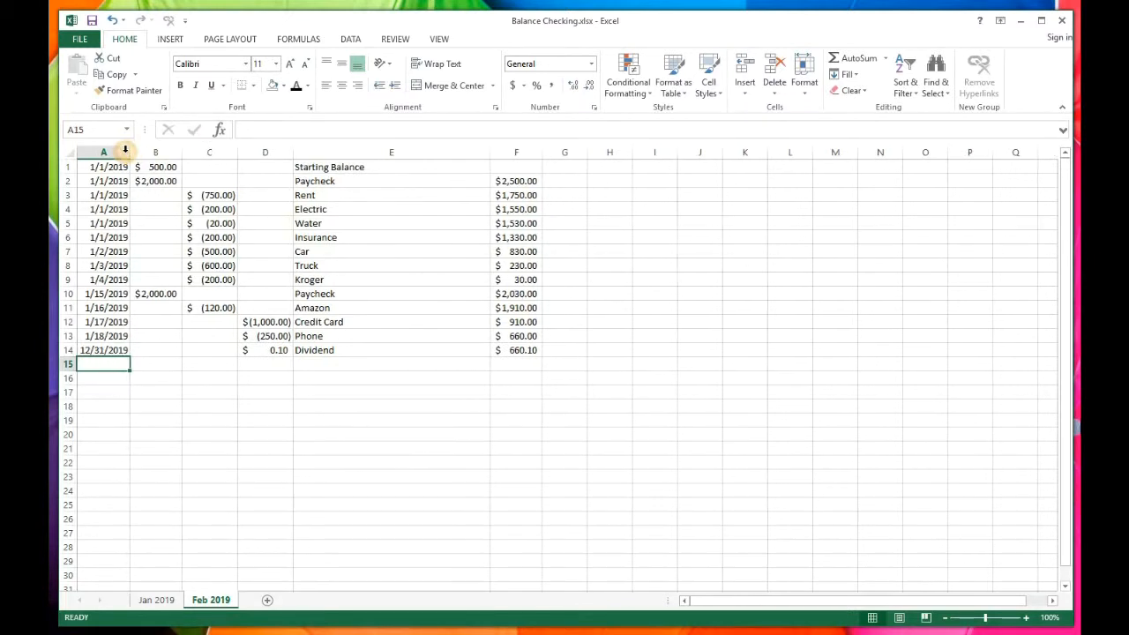
double_click(84, 349)
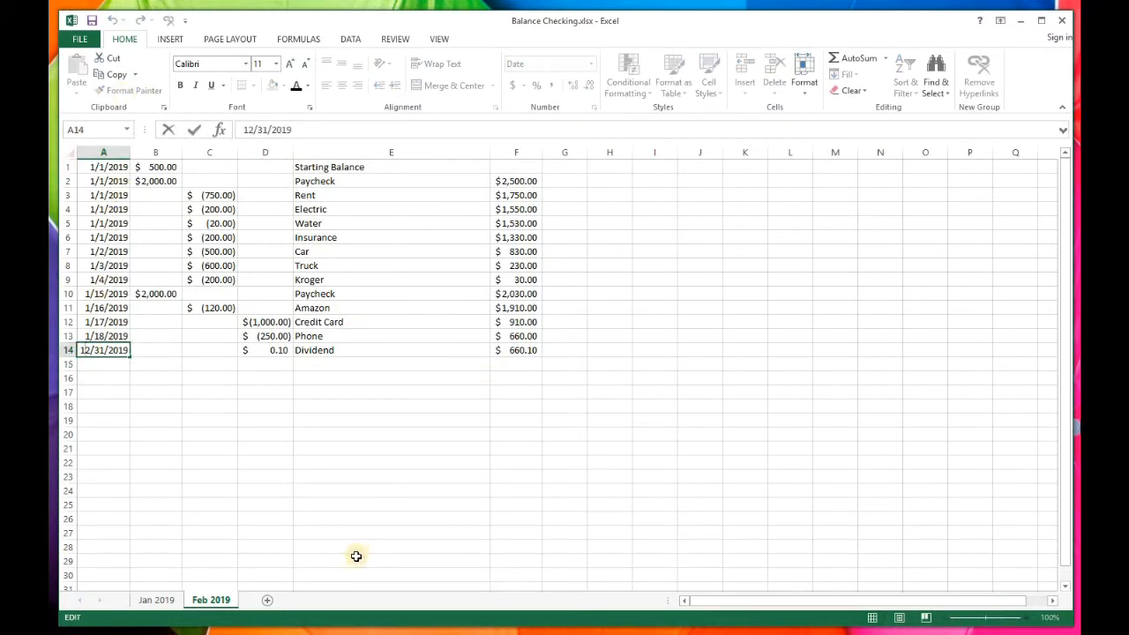
Step: Change the Starting Balance date in cell A1 to 2/1/2019
double_click(98, 167)
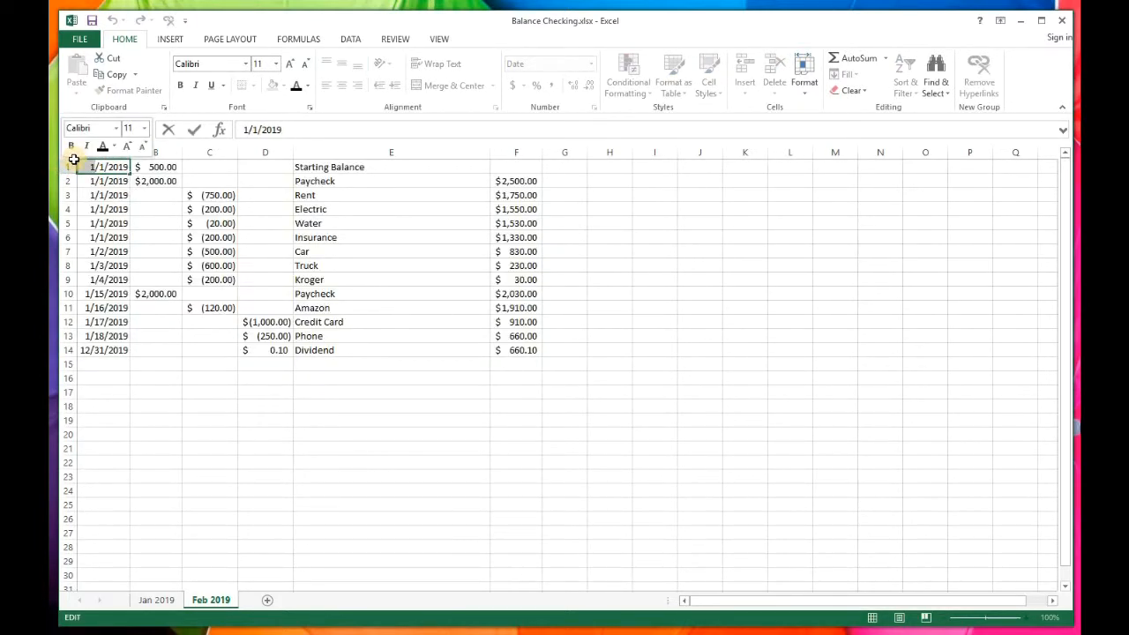
key(BackSpace)
text(2)
click(153, 195)
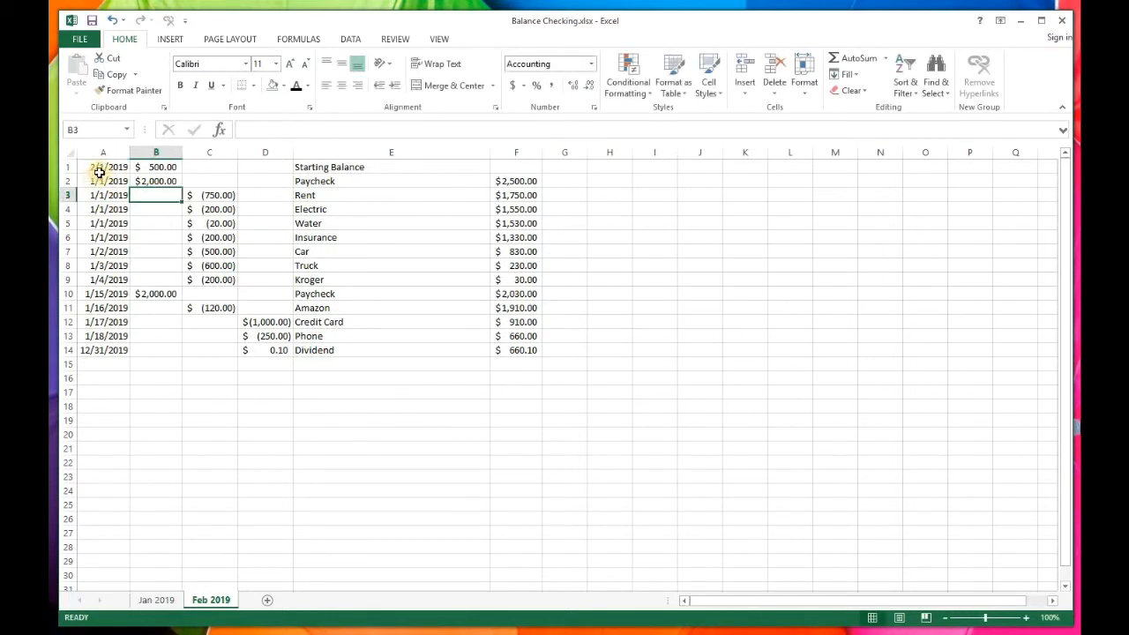
Step: Fill the date in A1 down through A6 as copied cells, so each row has 2/1/2019
click(107, 167)
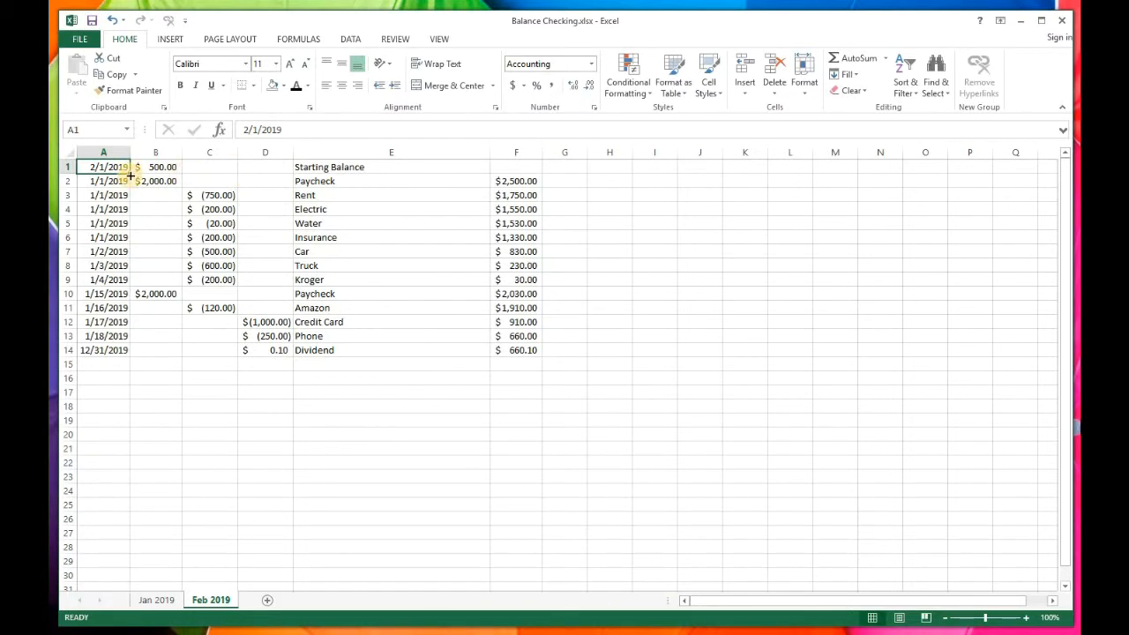
drag(131, 175, 127, 251)
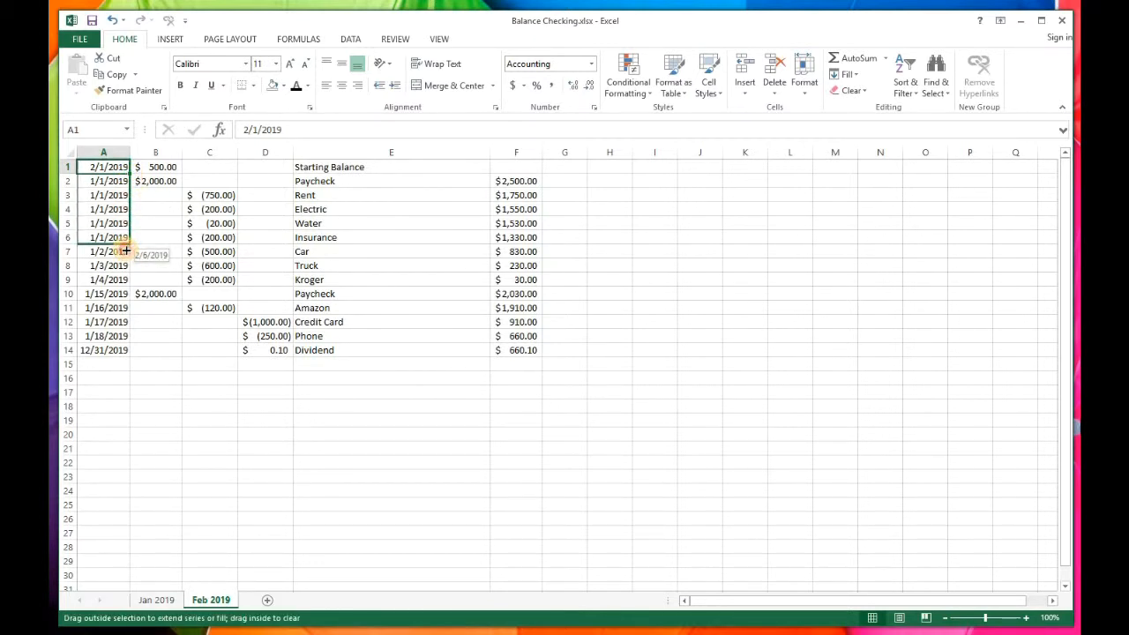
drag(126, 251, 124, 244)
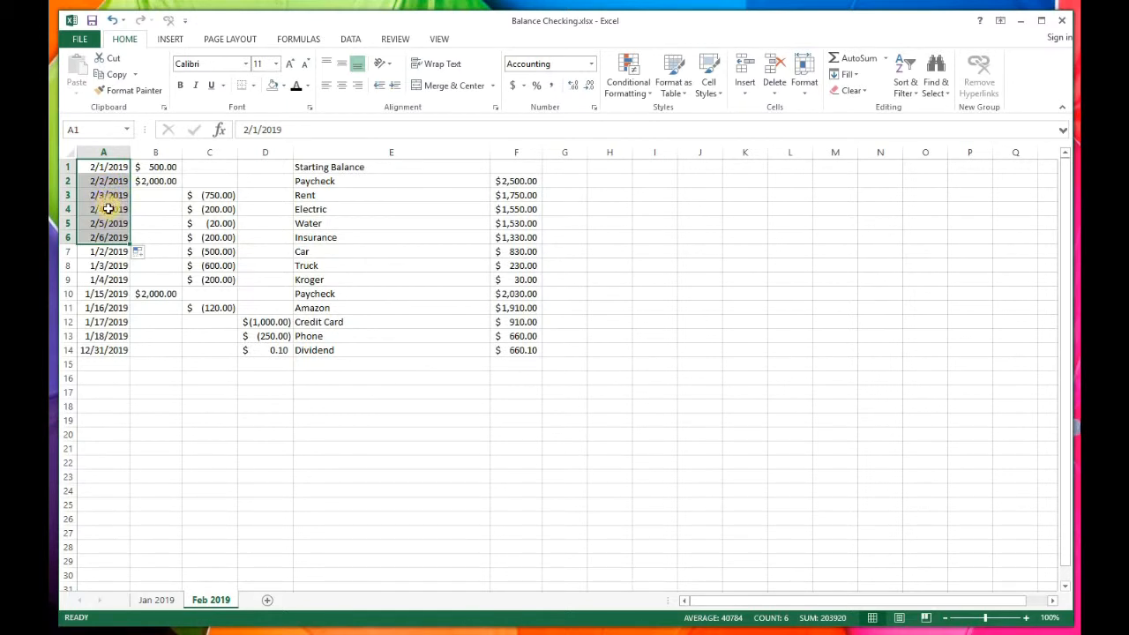
click(148, 252)
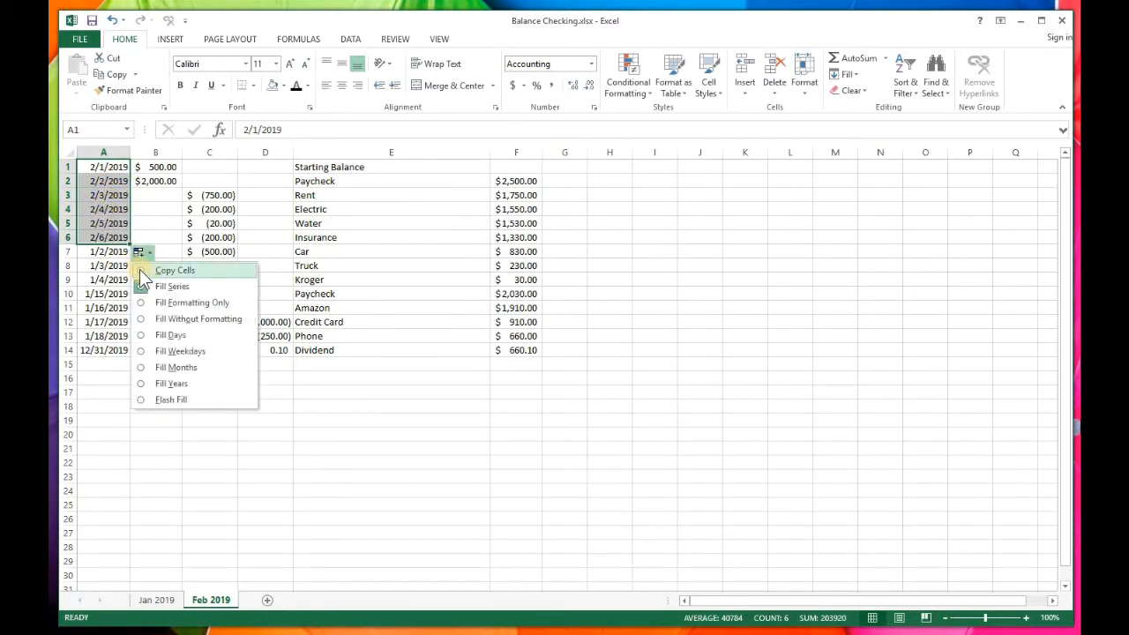
click(167, 270)
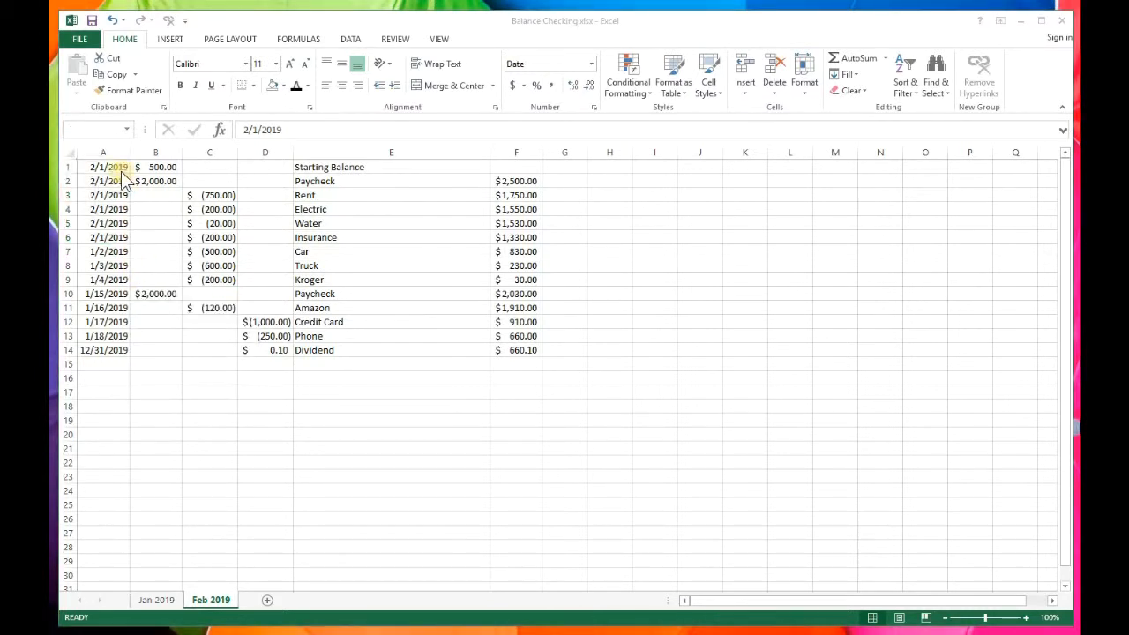
Step: Change the Car, Truck and Kroger dates in A7 to A9 to 2/2/2019, 2/3/2019 and 2/4/2019
click(112, 255)
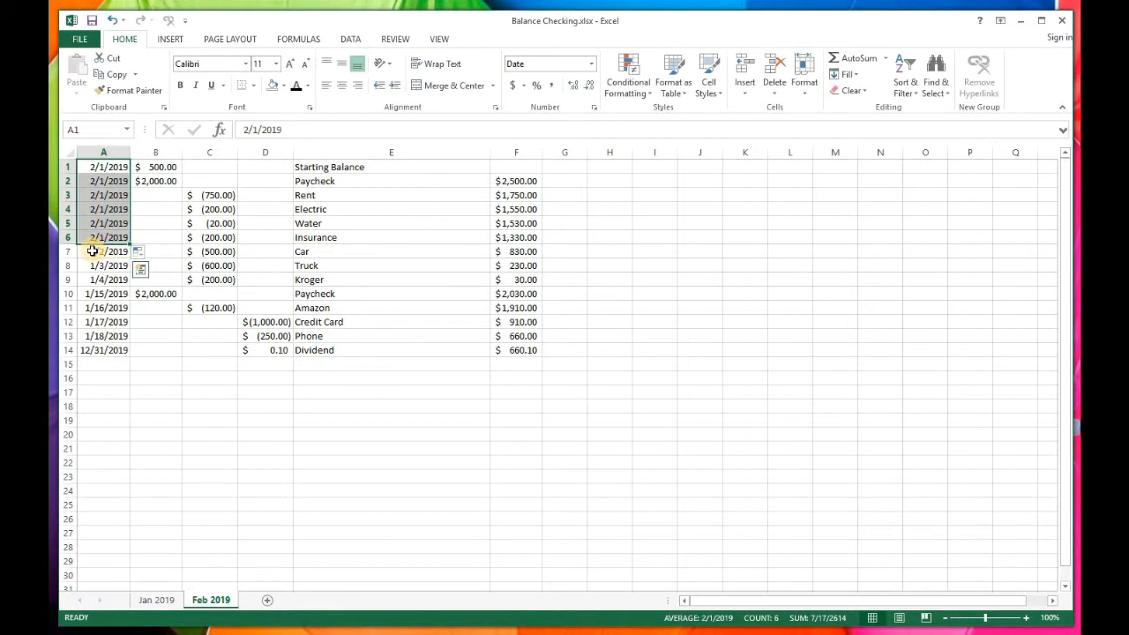
double_click(91, 252)
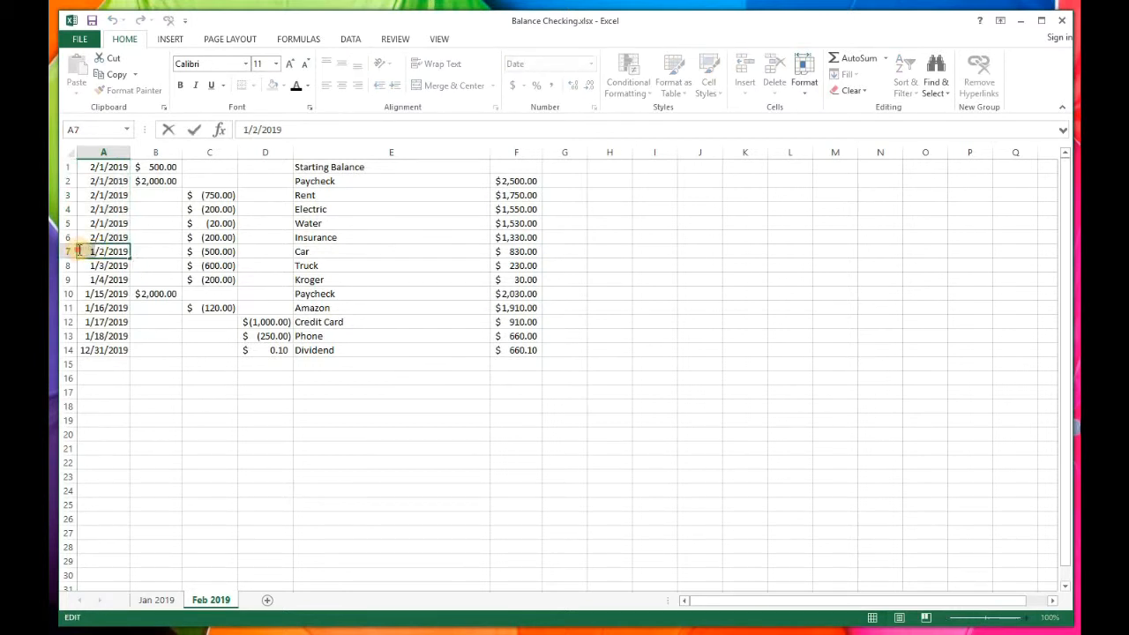
text(2)
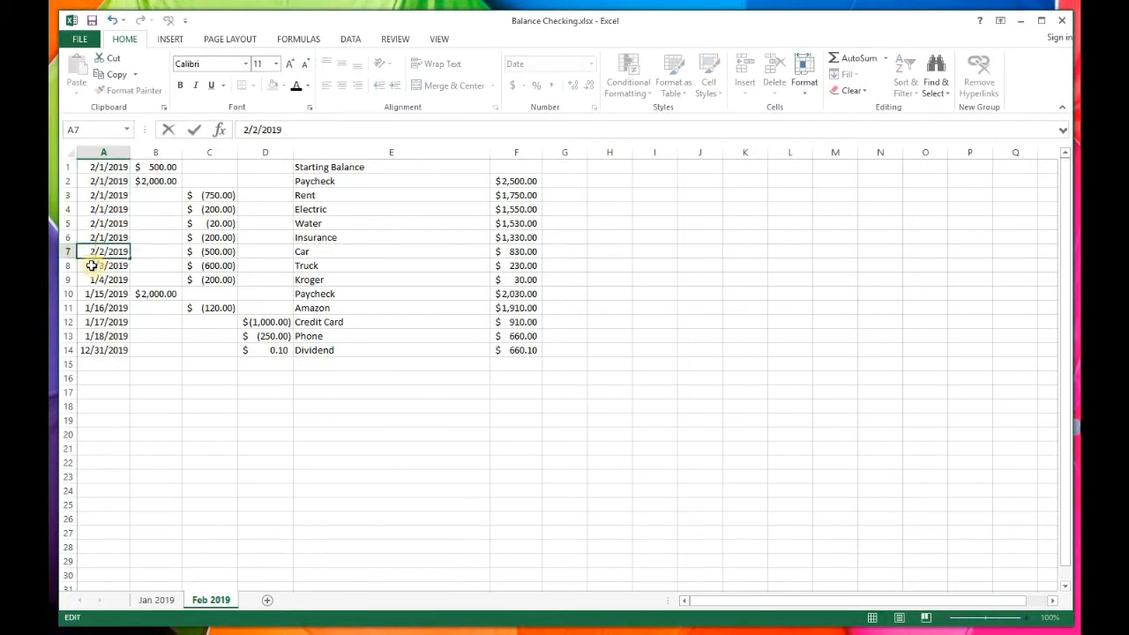
double_click(93, 265)
text(2)
click(97, 279)
double_click(93, 279)
text(2)
Step: Change the dates in A10 through A13, from Paycheck to Phone, to 2/15/2019, 2/16/2019, 2/17/2019 and 2/18/2019
double_click(103, 296)
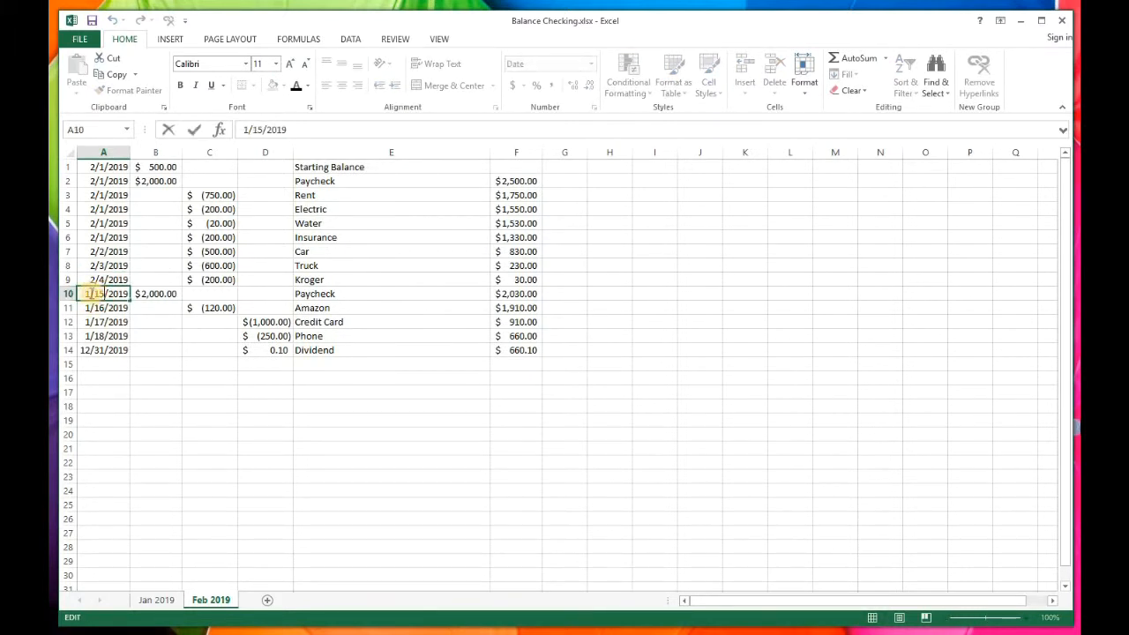
text(2)
double_click(91, 307)
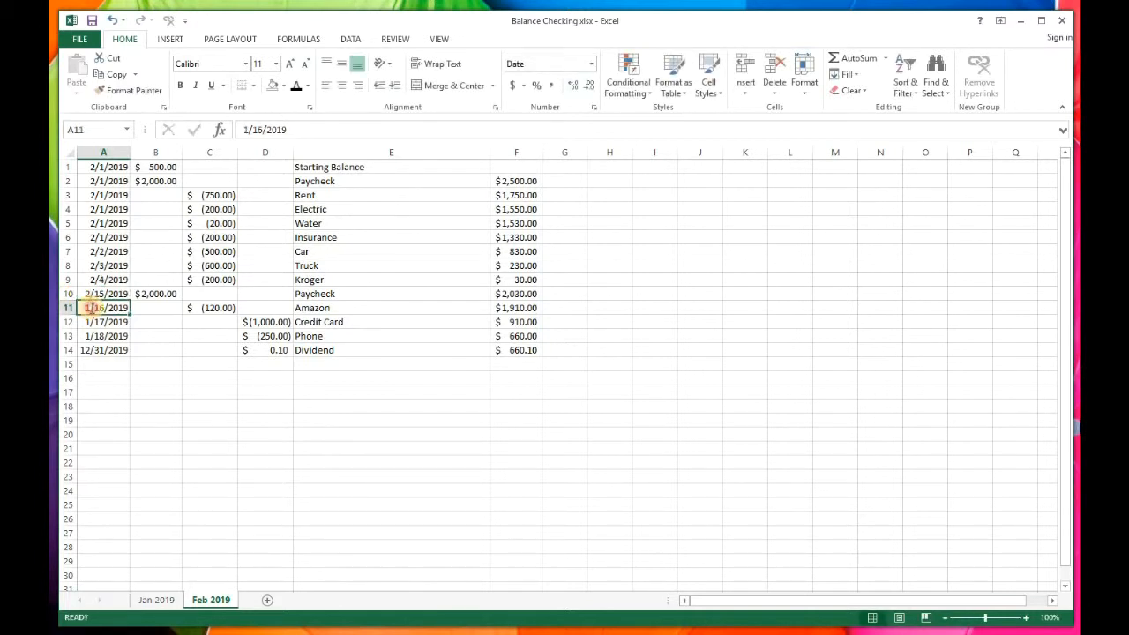
text(2)
double_click(89, 321)
text(2)
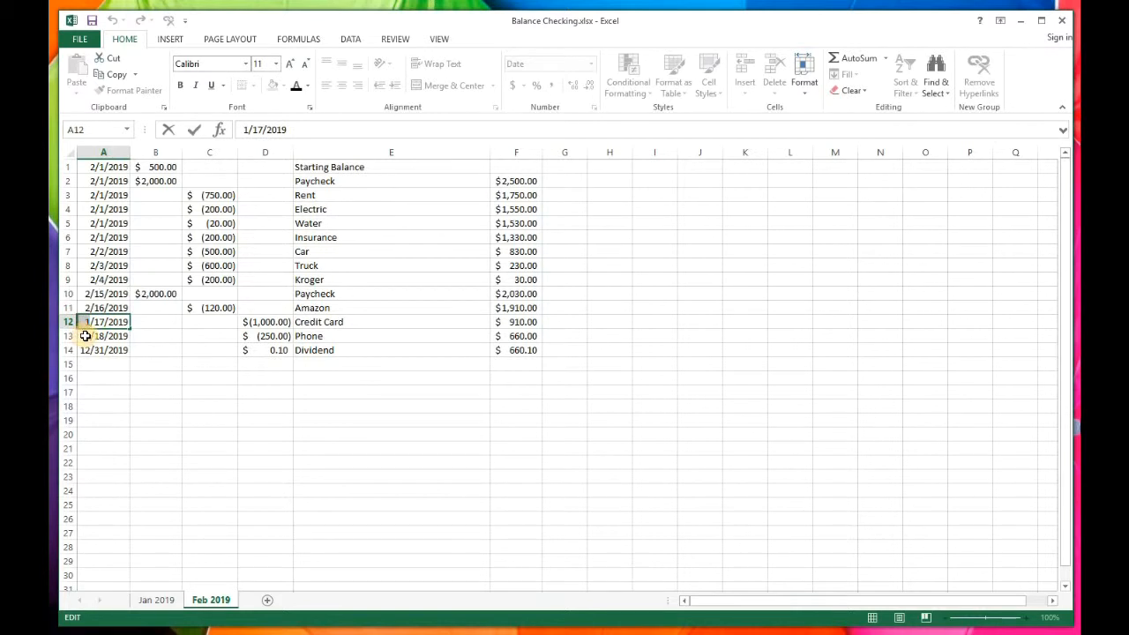
double_click(91, 336)
text(2)
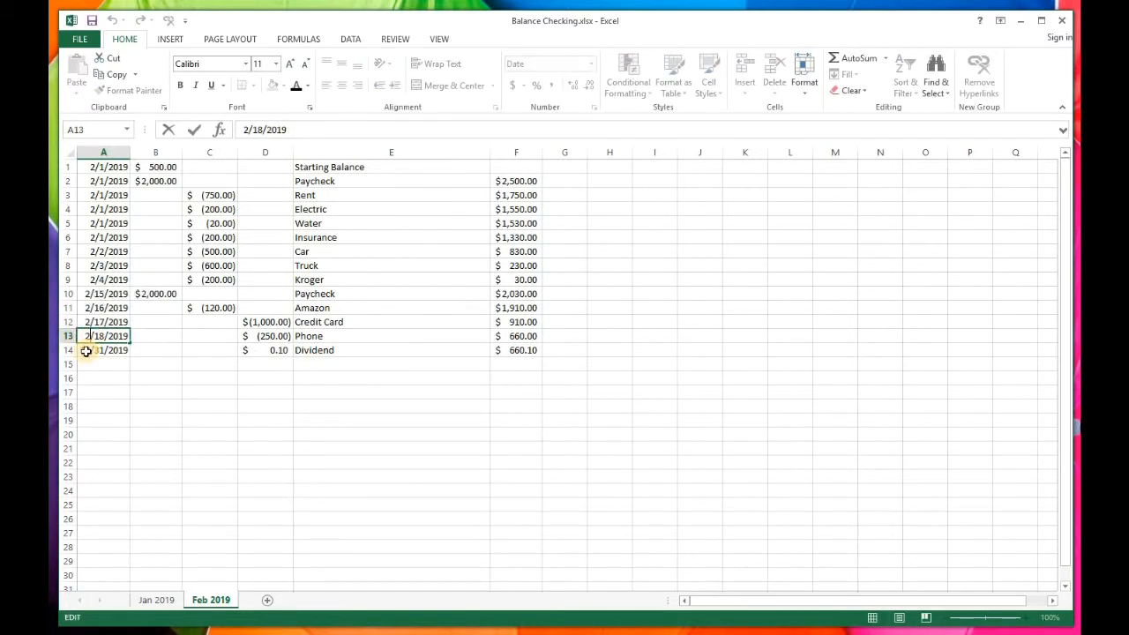
Step: Set the Dividend row's date in A14 to 2/28/2019
double_click(85, 350)
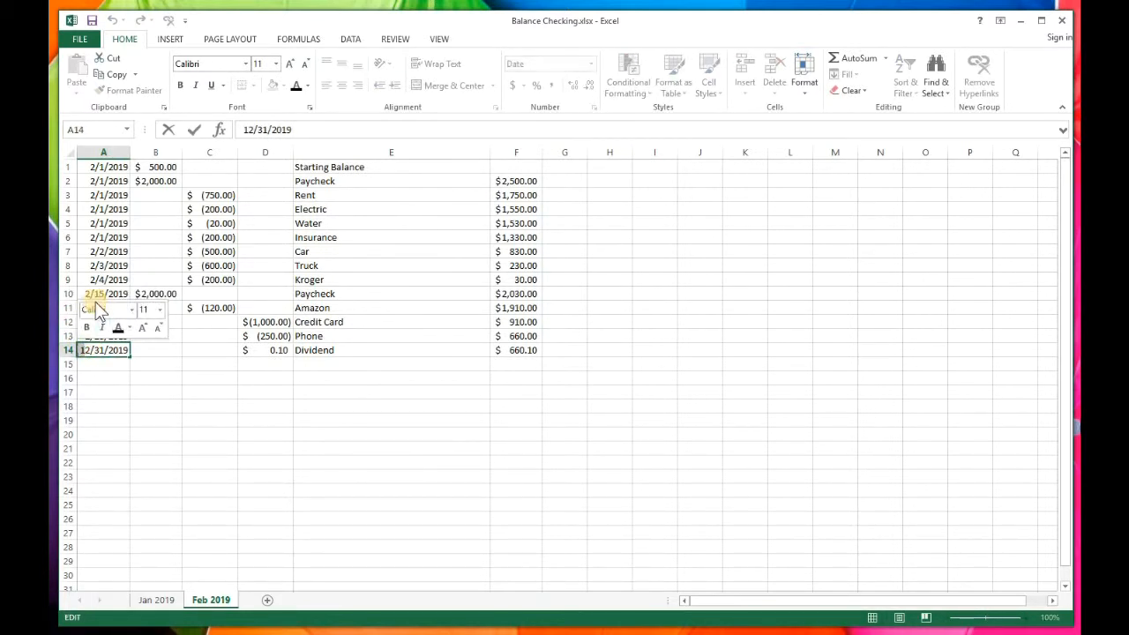
key(BackSpace)
drag(194, 420, 196, 406)
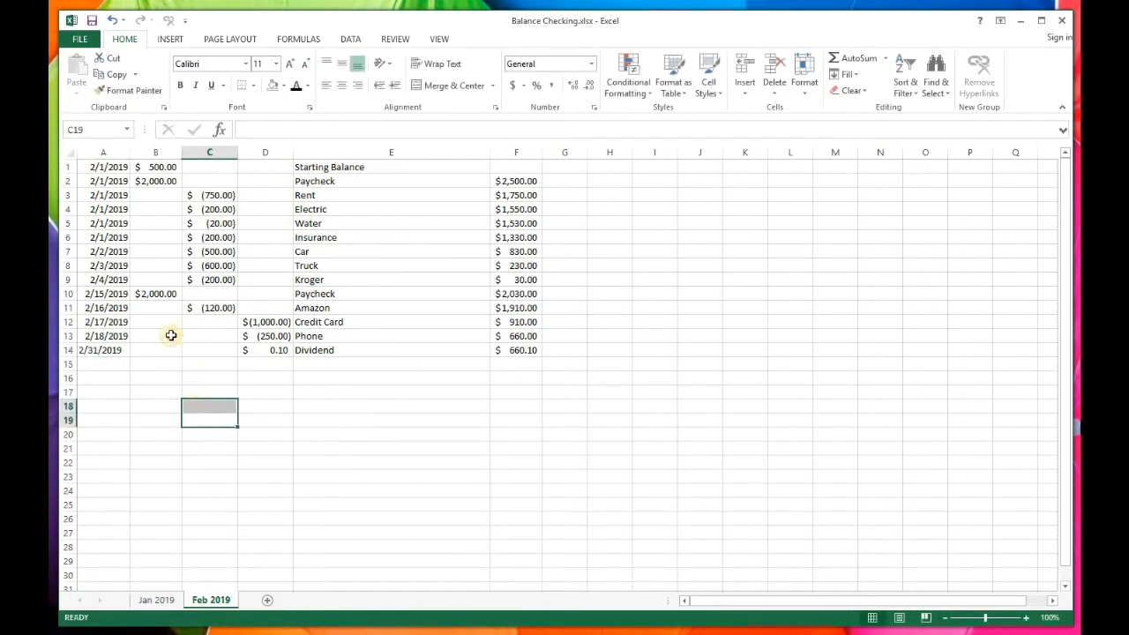
click(115, 349)
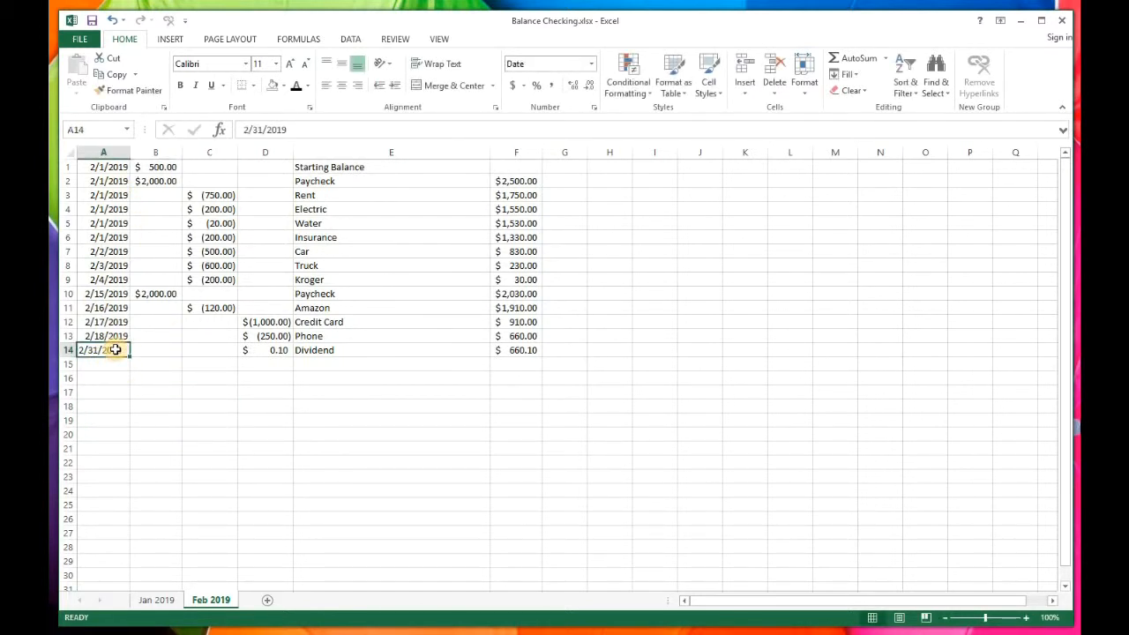
click(116, 405)
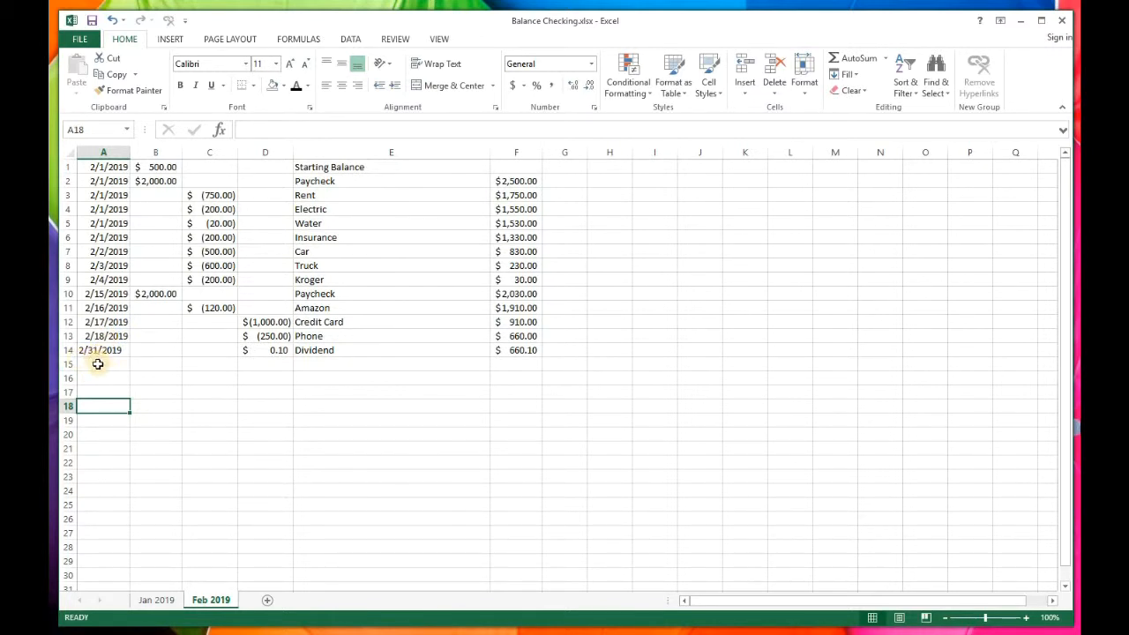
double_click(96, 351)
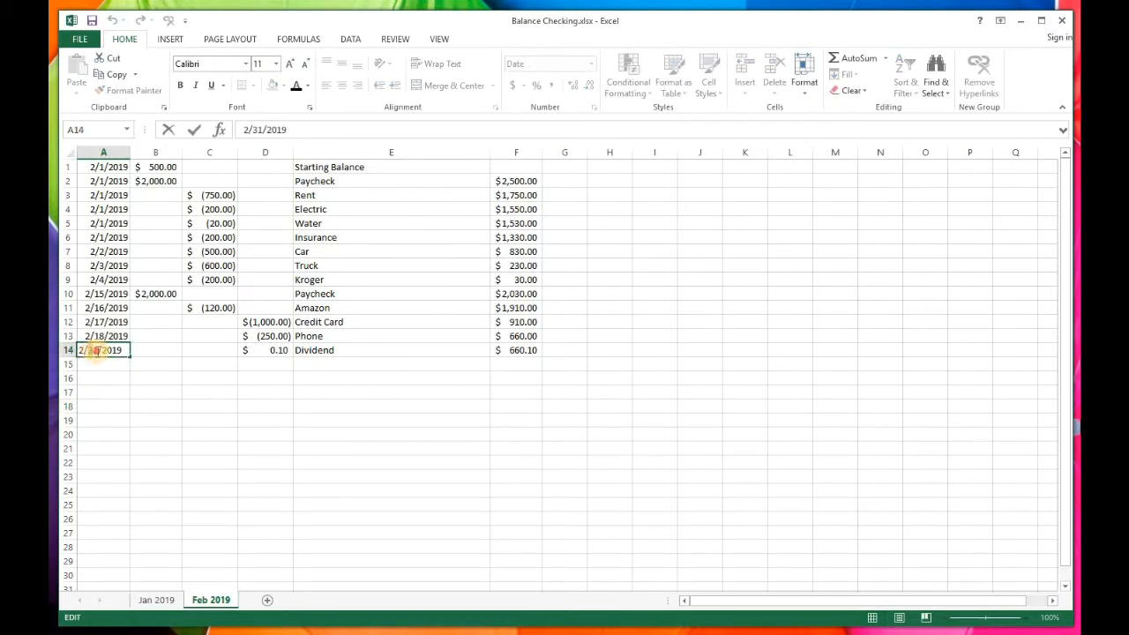
text(2)
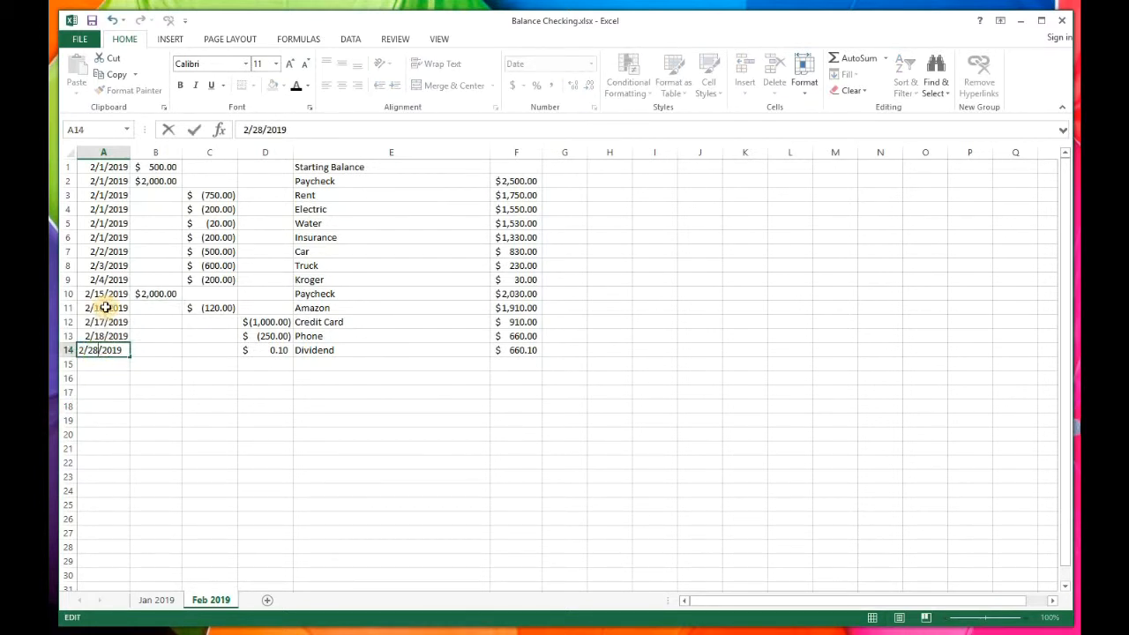
text(8)
key(Return)
click(152, 370)
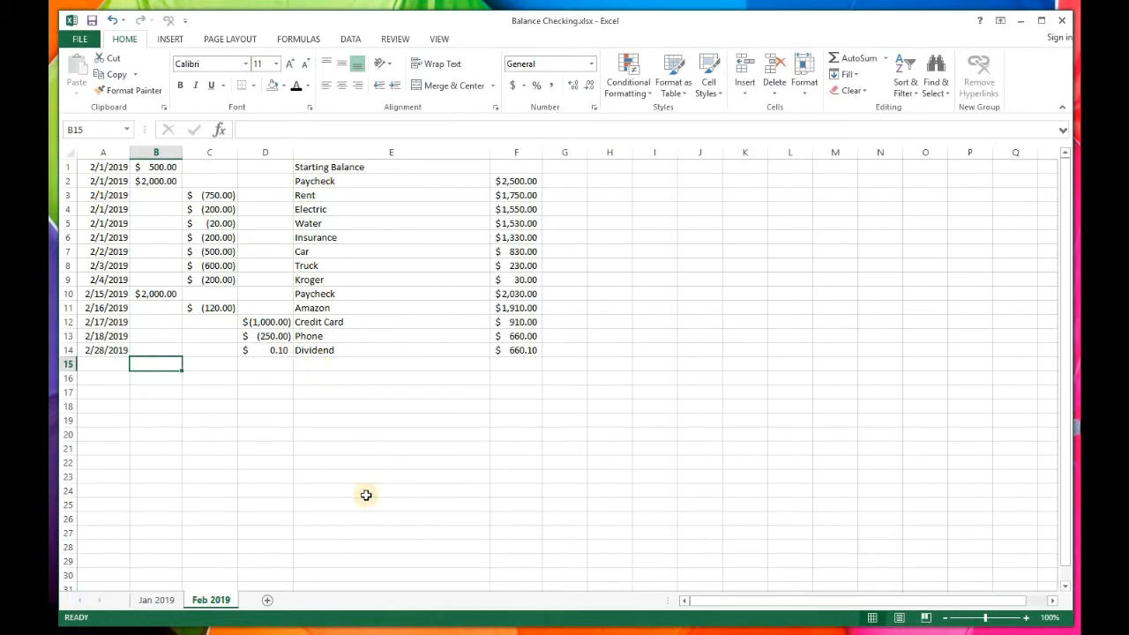
Step: On the Jan 2019 sheet, autofit the widths of columns A, B, D and F
click(173, 600)
click(388, 497)
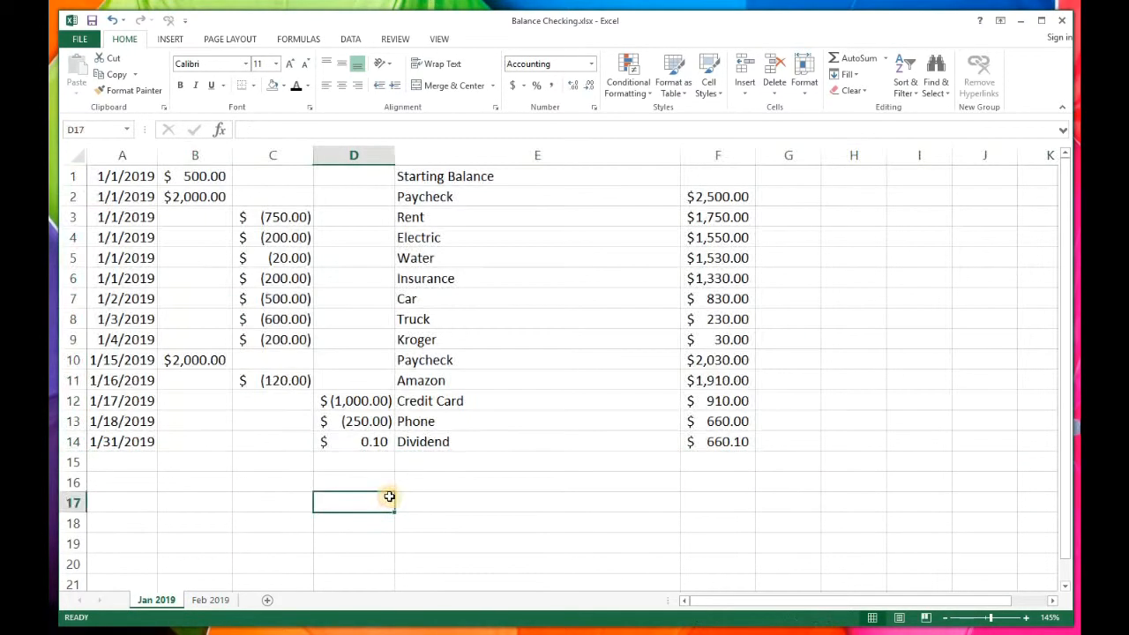
scroll(408, 482, down, 1)
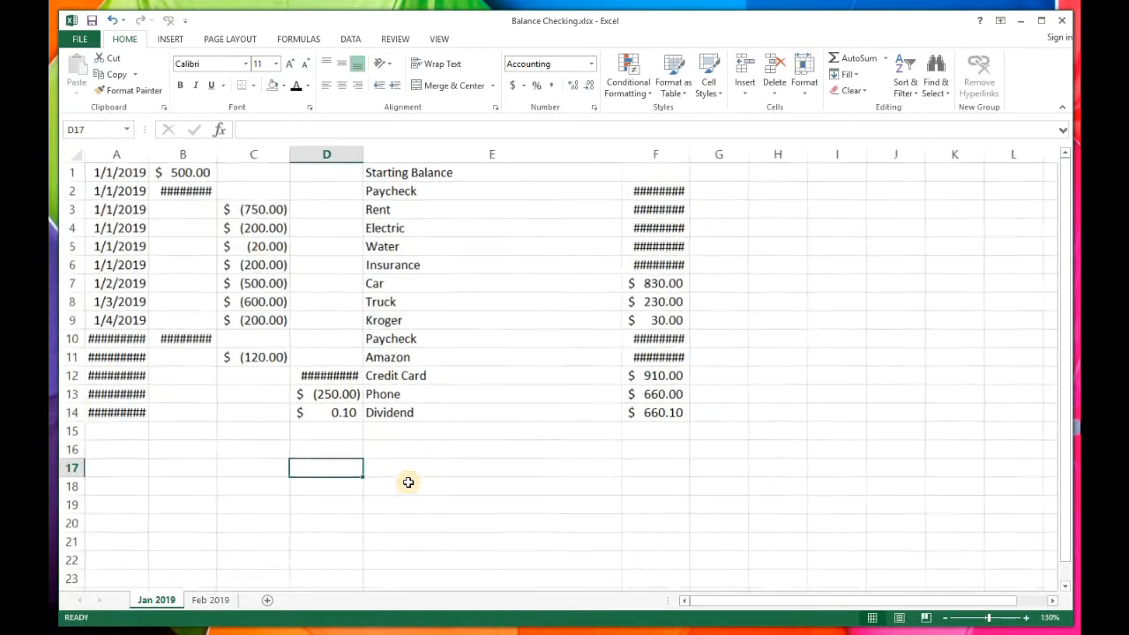
double_click(148, 154)
double_click(218, 154)
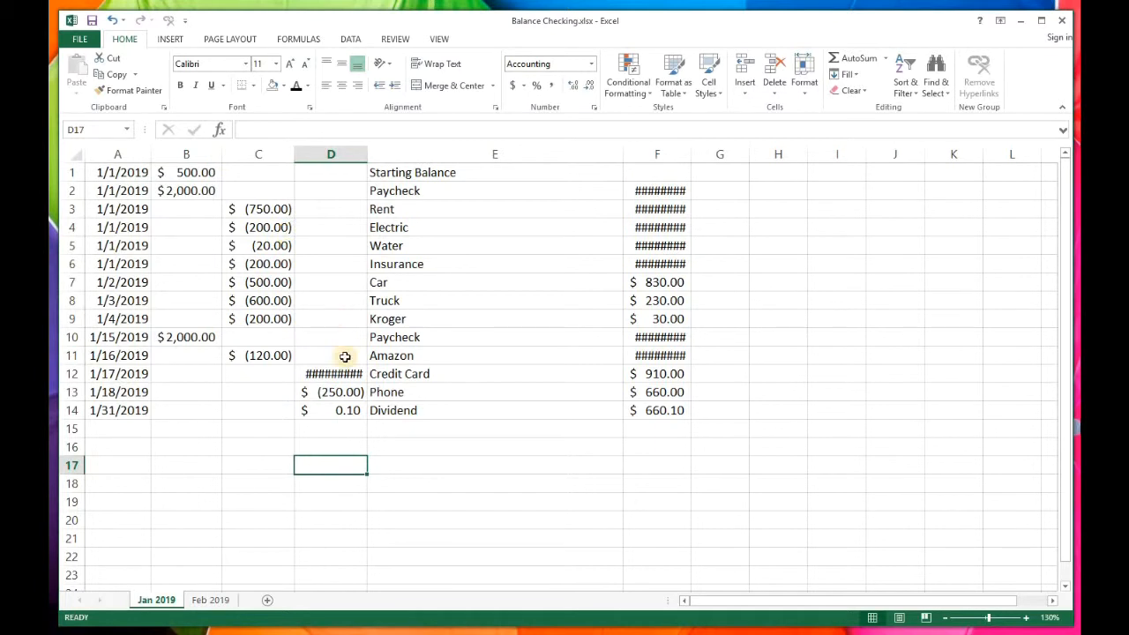
click(500, 393)
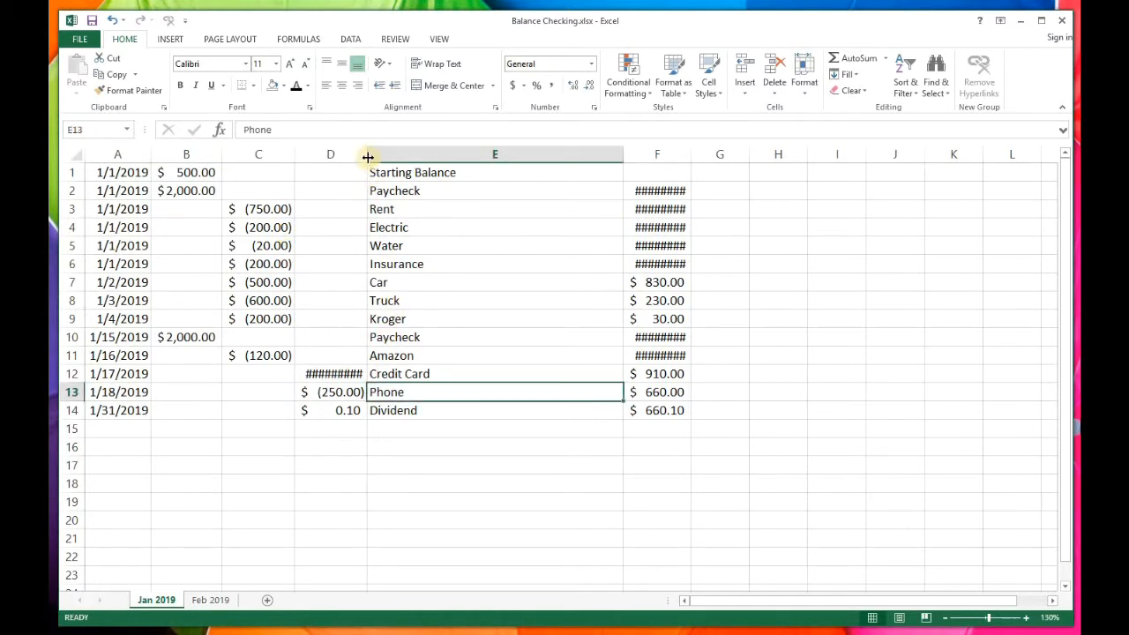
double_click(367, 153)
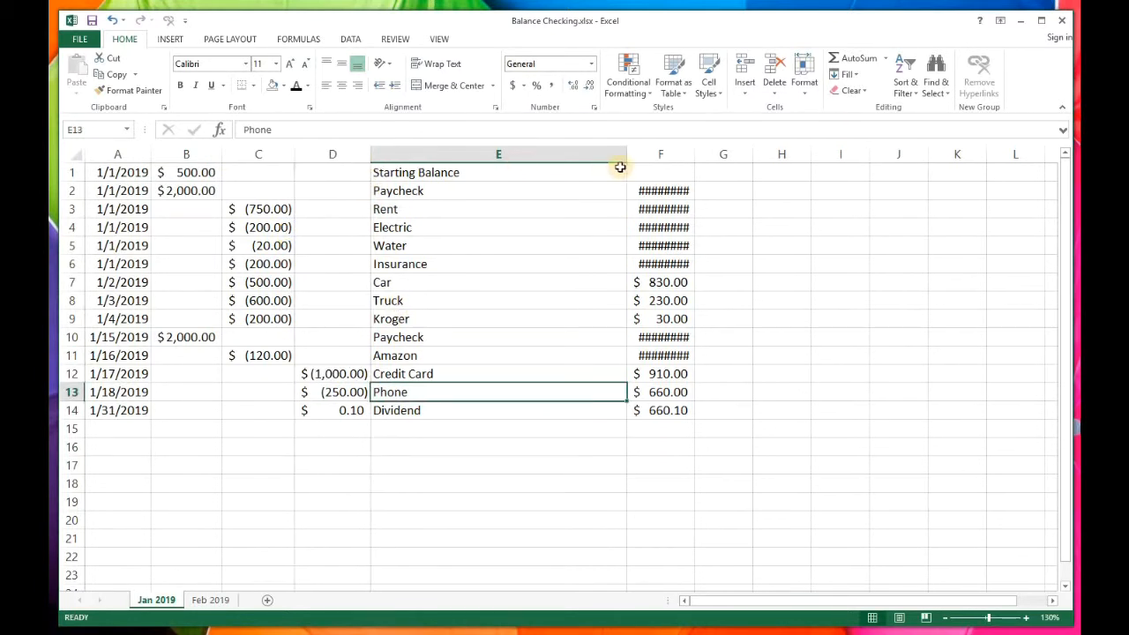
double_click(692, 159)
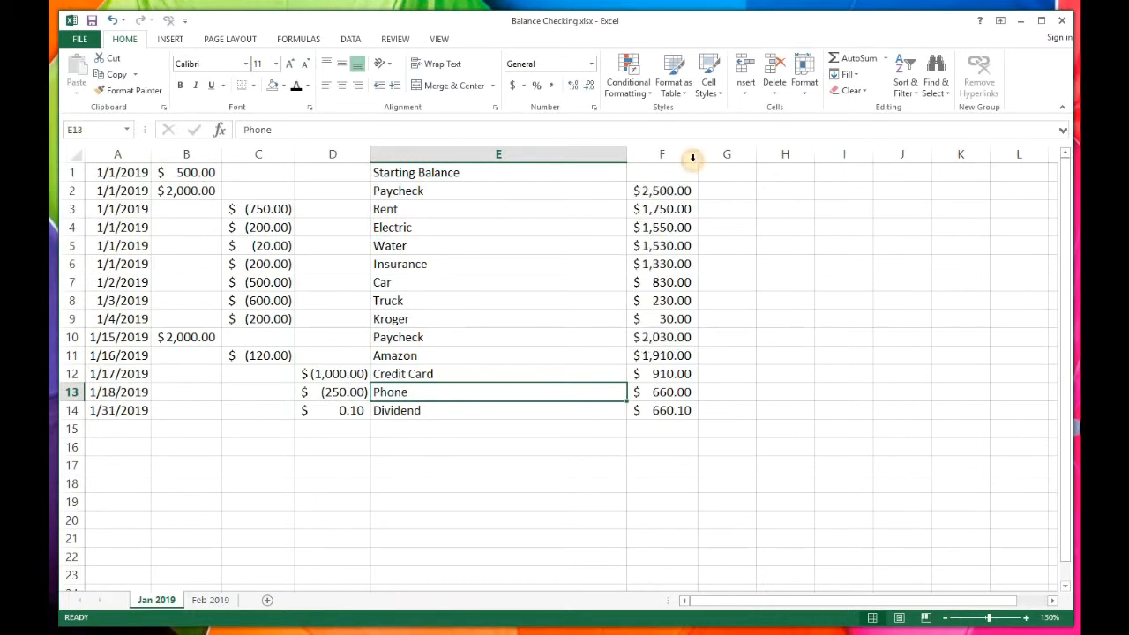
Step: Fill the entire Starting Balance row (row 1) with a light orange theme color
click(75, 172)
click(285, 86)
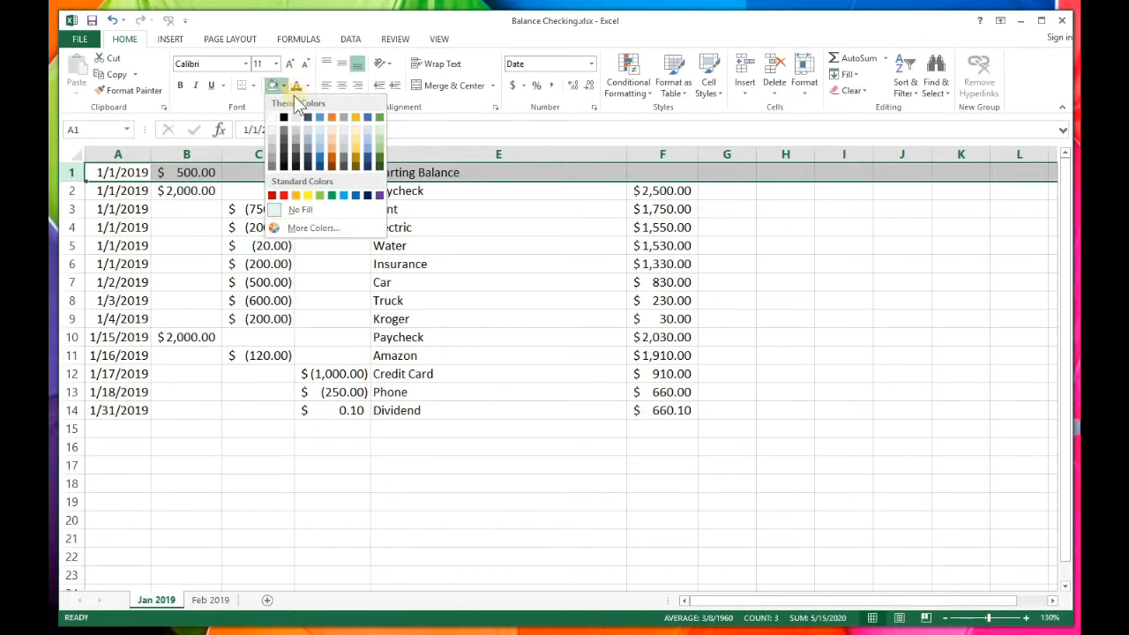
click(334, 137)
click(245, 208)
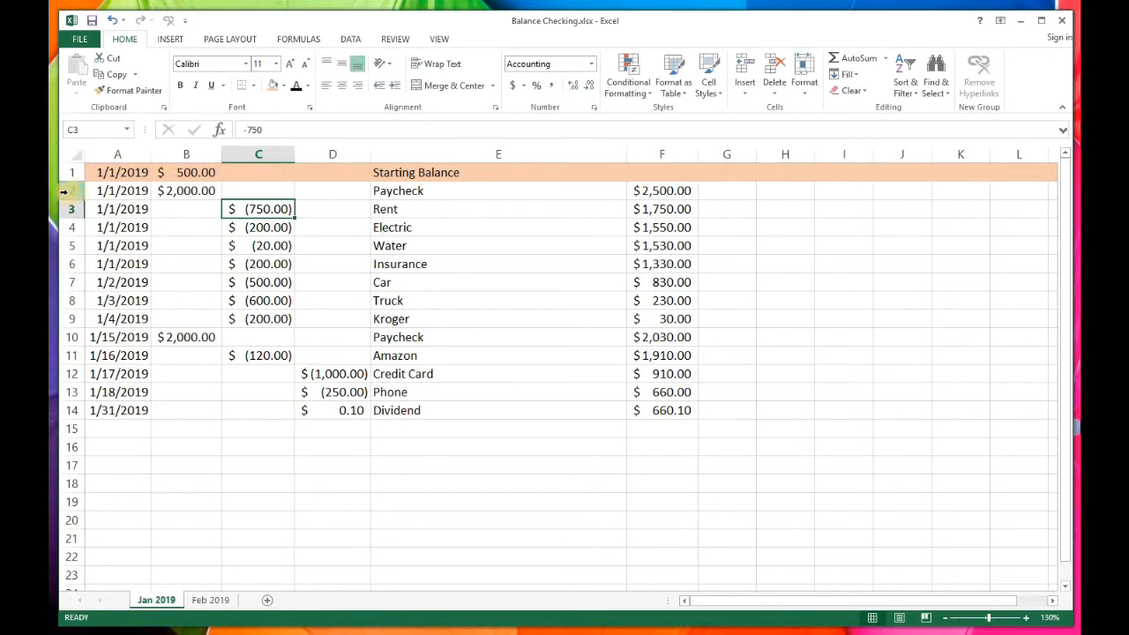
Step: Fill rows 2 through 9, from the first Paycheck to Kroger, with the standard light green color
drag(67, 192, 89, 318)
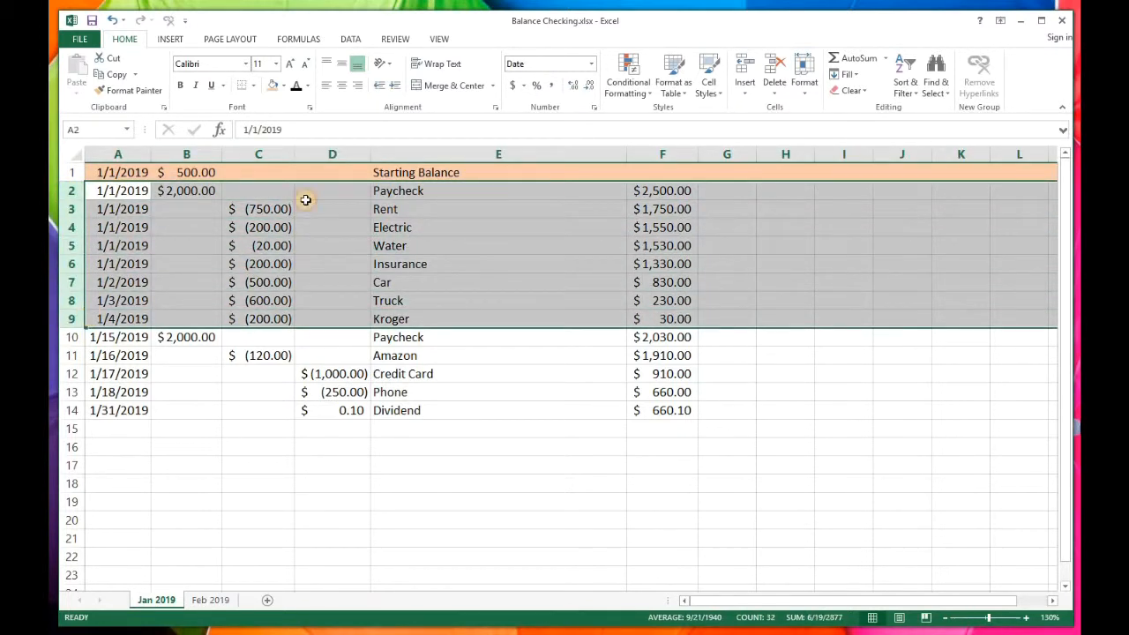
click(284, 86)
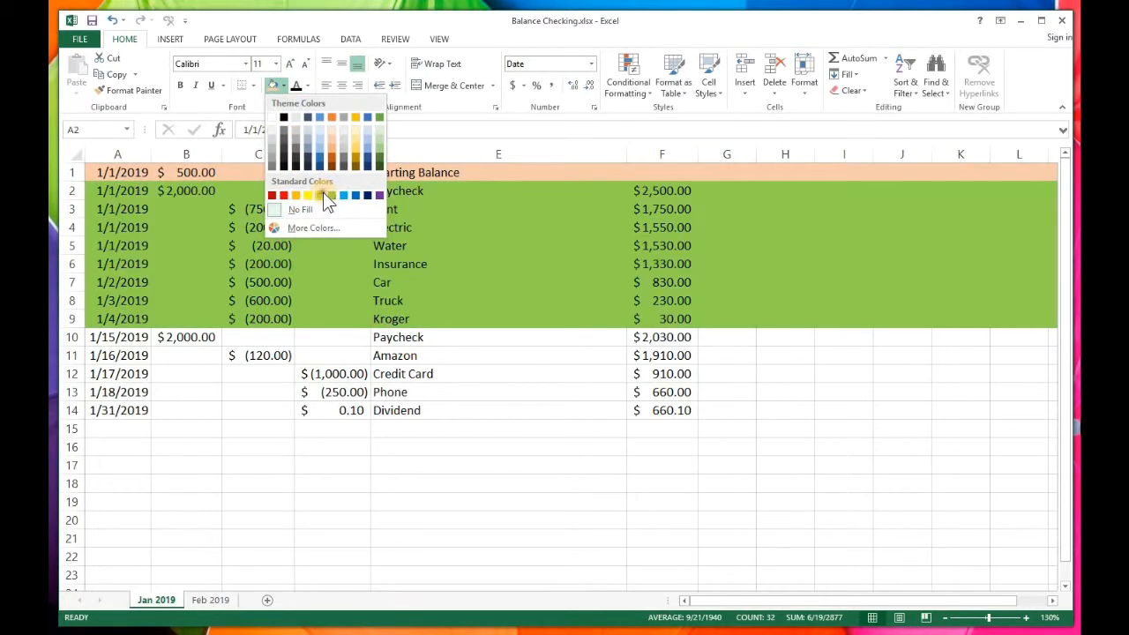
click(323, 192)
click(565, 246)
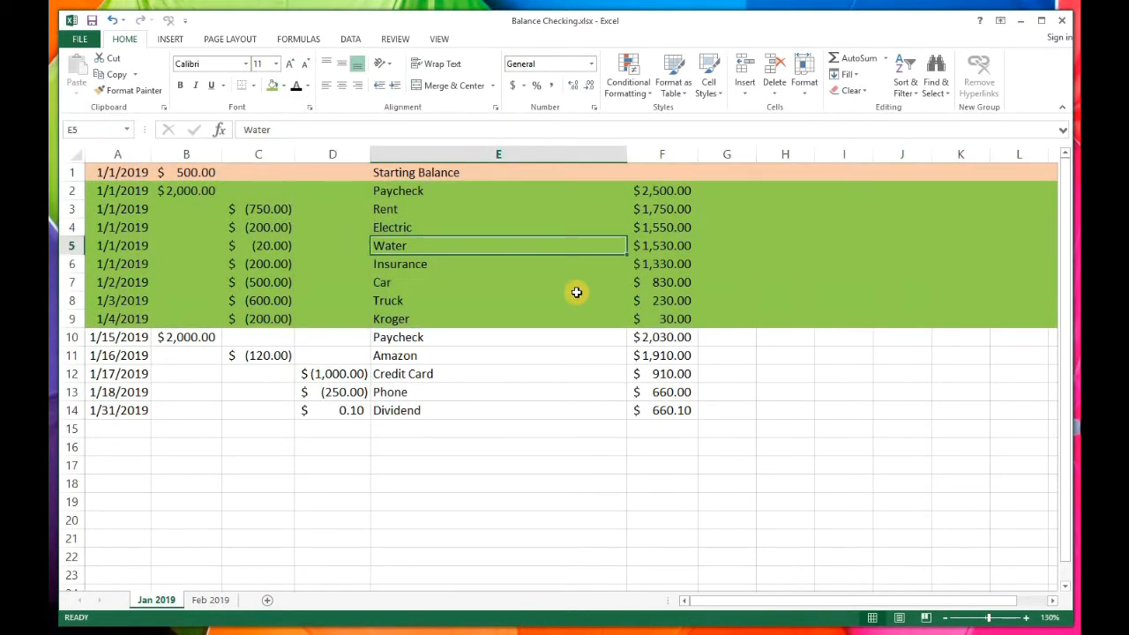
Step: Apply the same light green fill to the second Paycheck row (row 10) and the Amazon row (row 11)
click(72, 337)
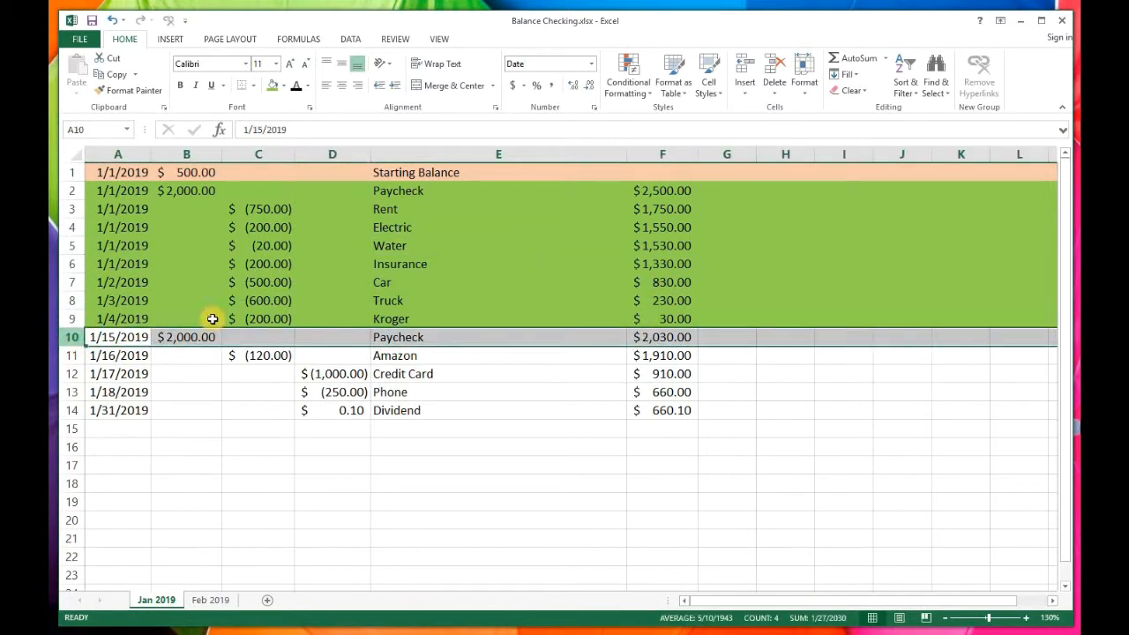
click(273, 87)
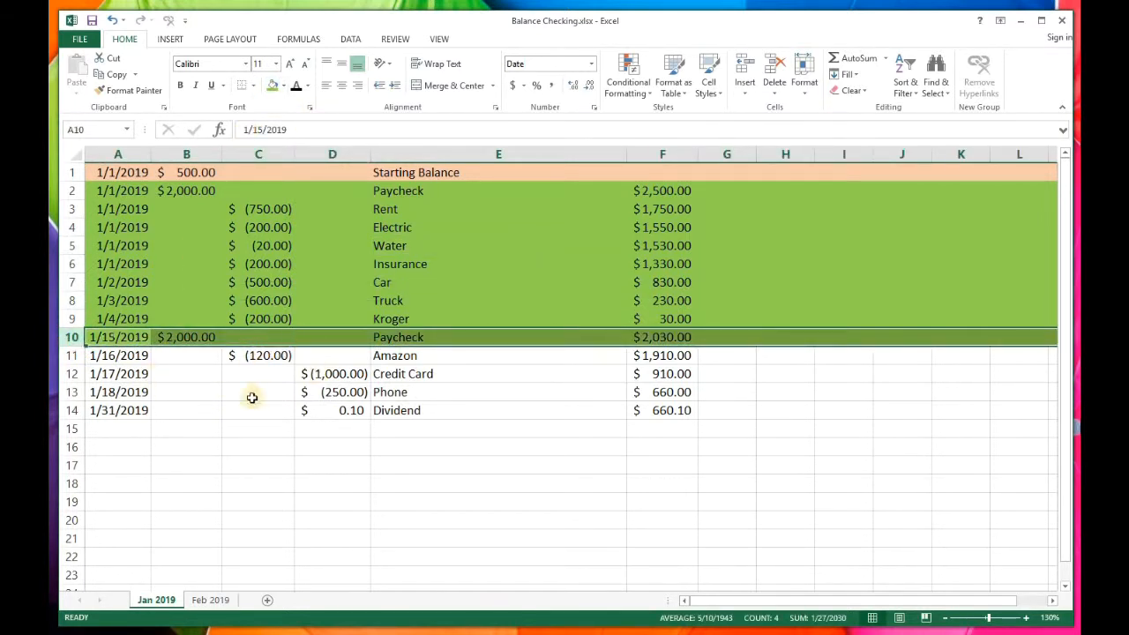
click(252, 398)
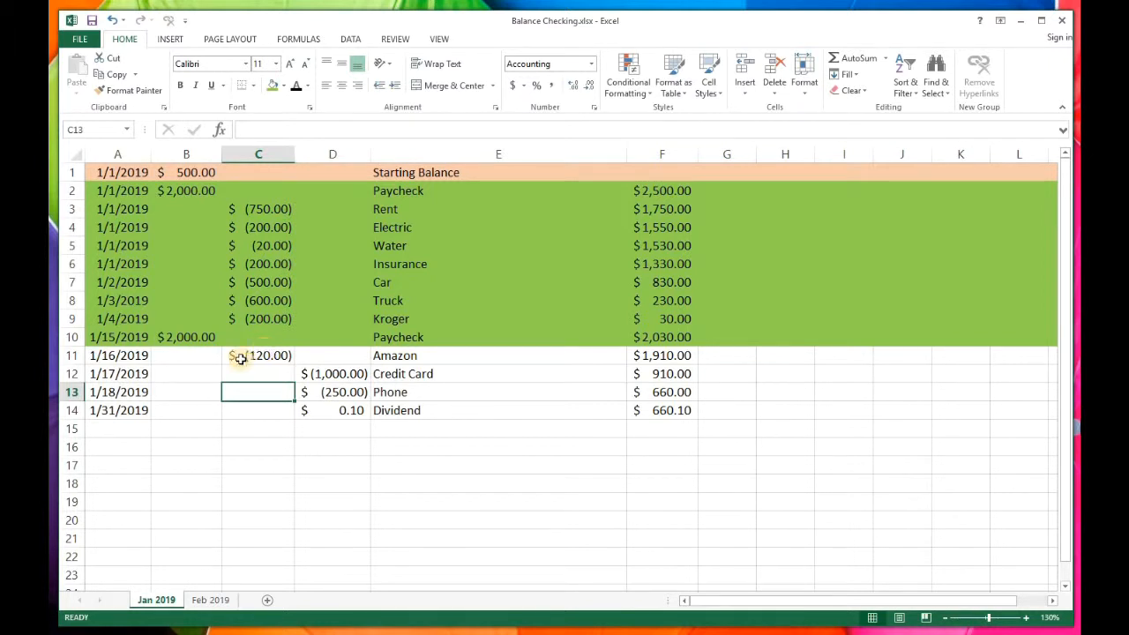
click(70, 355)
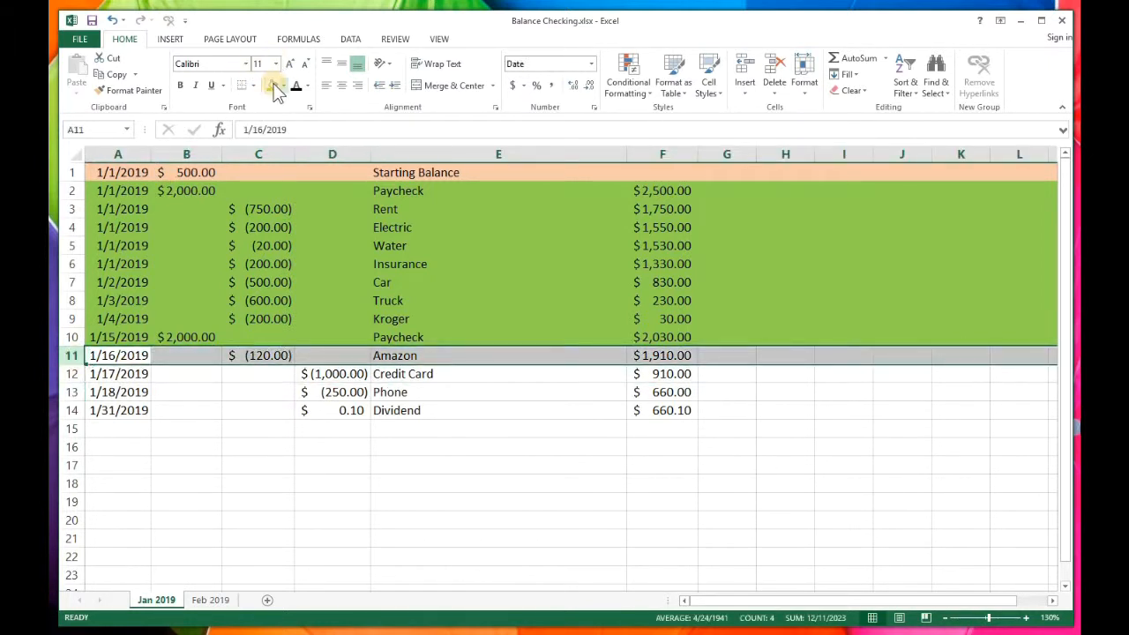
click(273, 86)
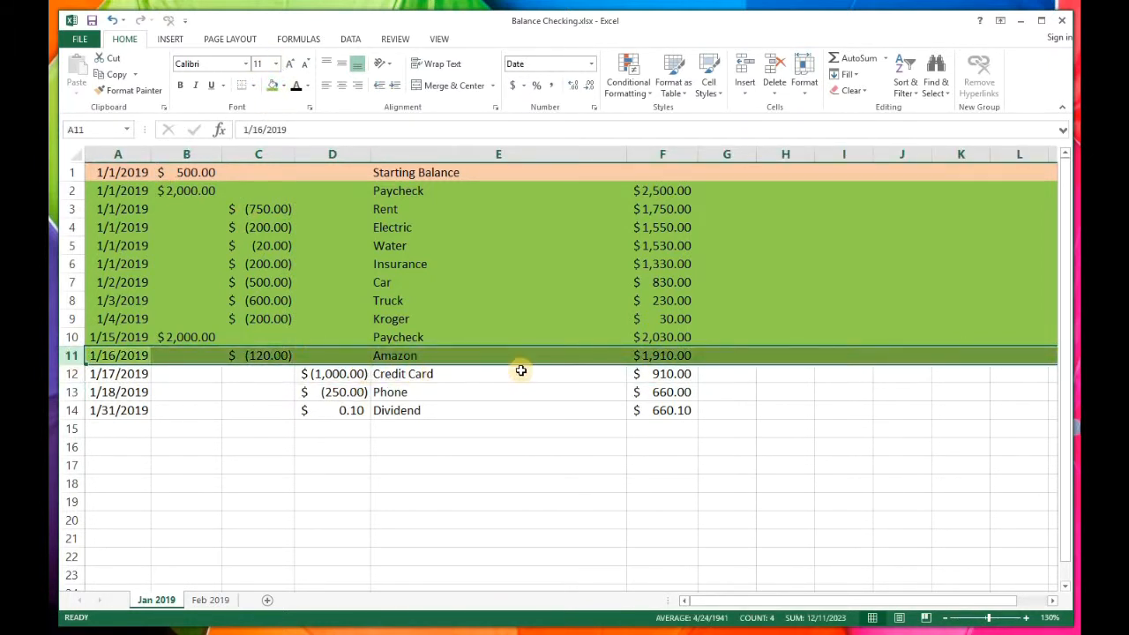
click(471, 386)
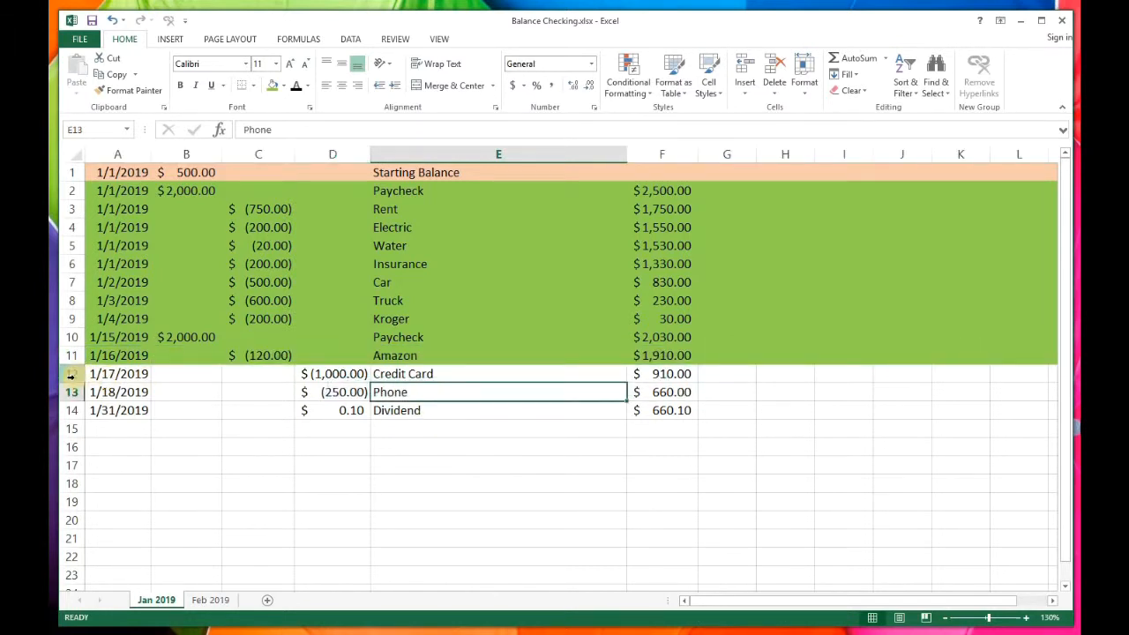
Step: Fill the Credit Card row (row 12) with the palest green theme color
click(71, 374)
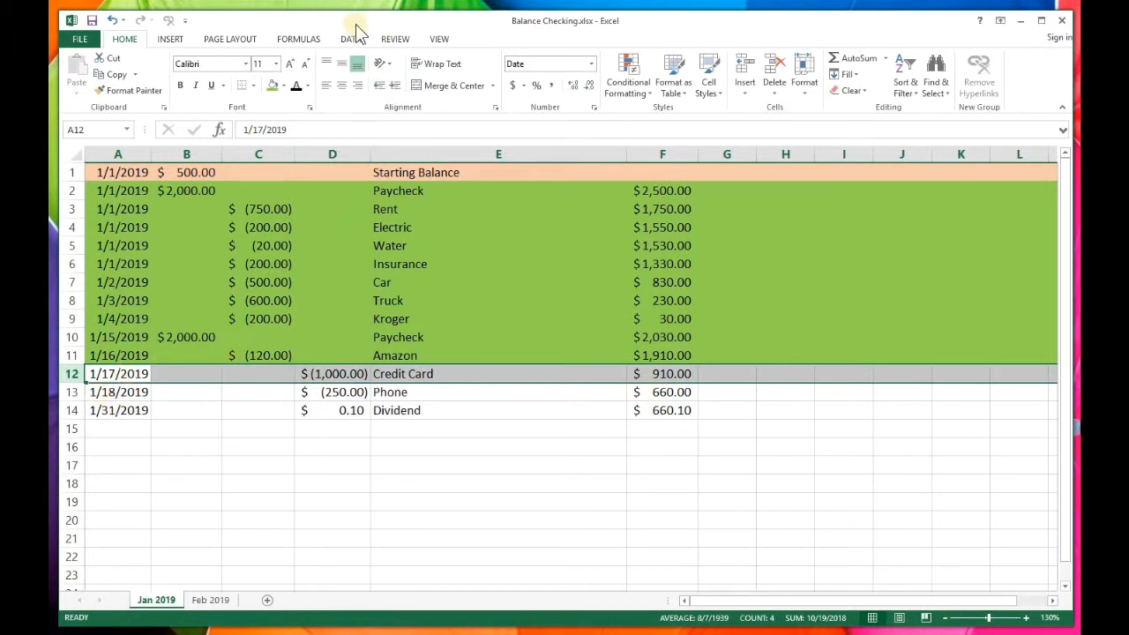
click(283, 85)
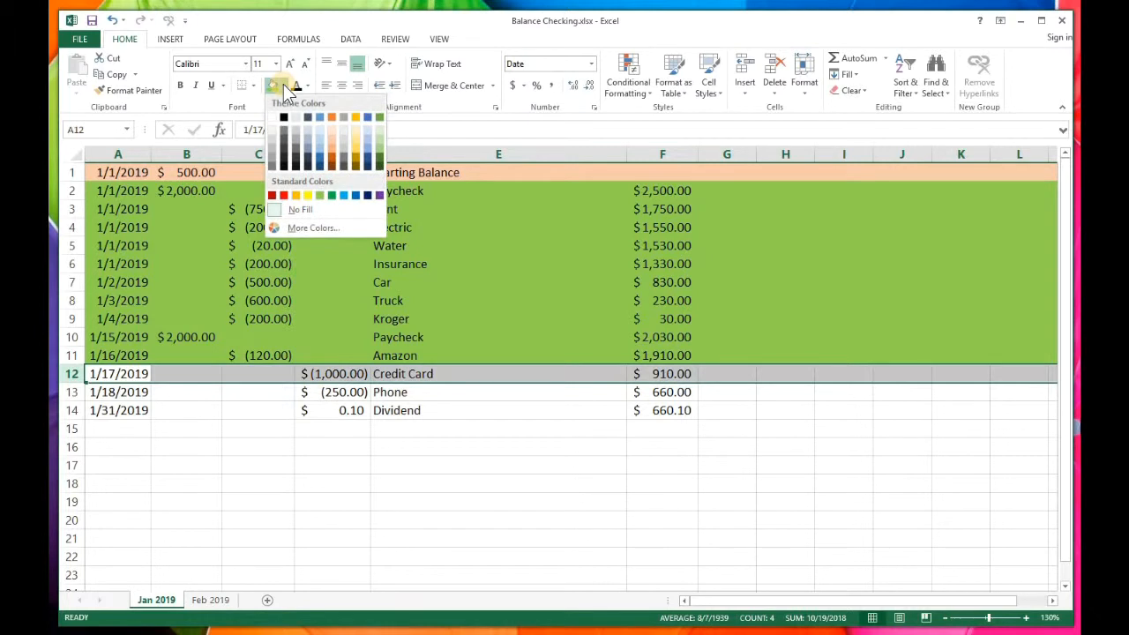
click(380, 129)
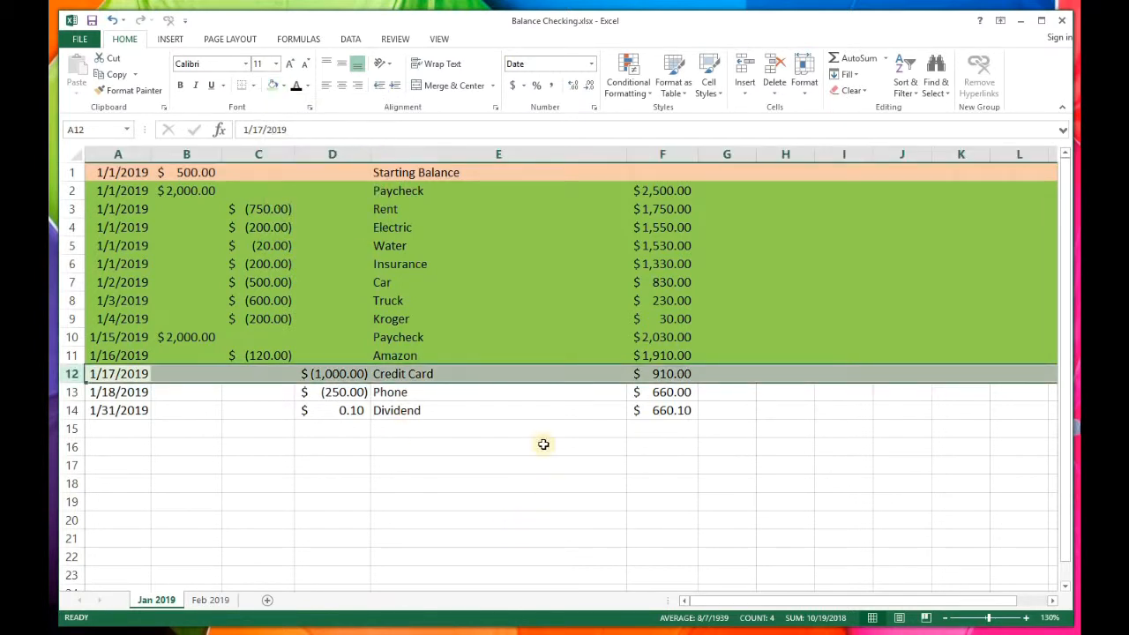
click(453, 447)
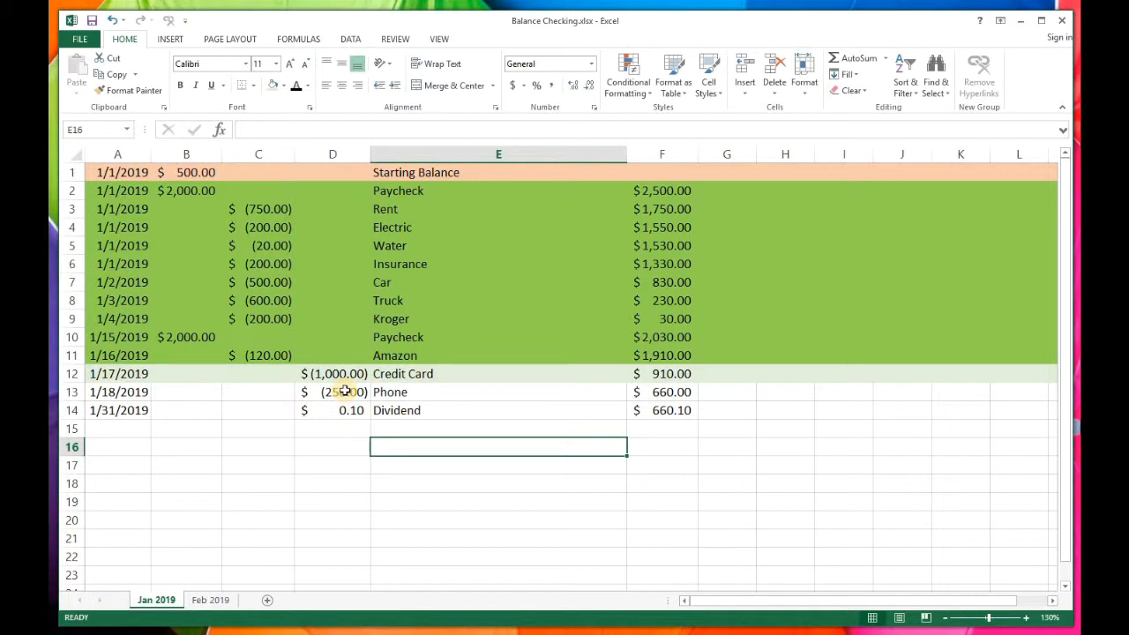
click(67, 391)
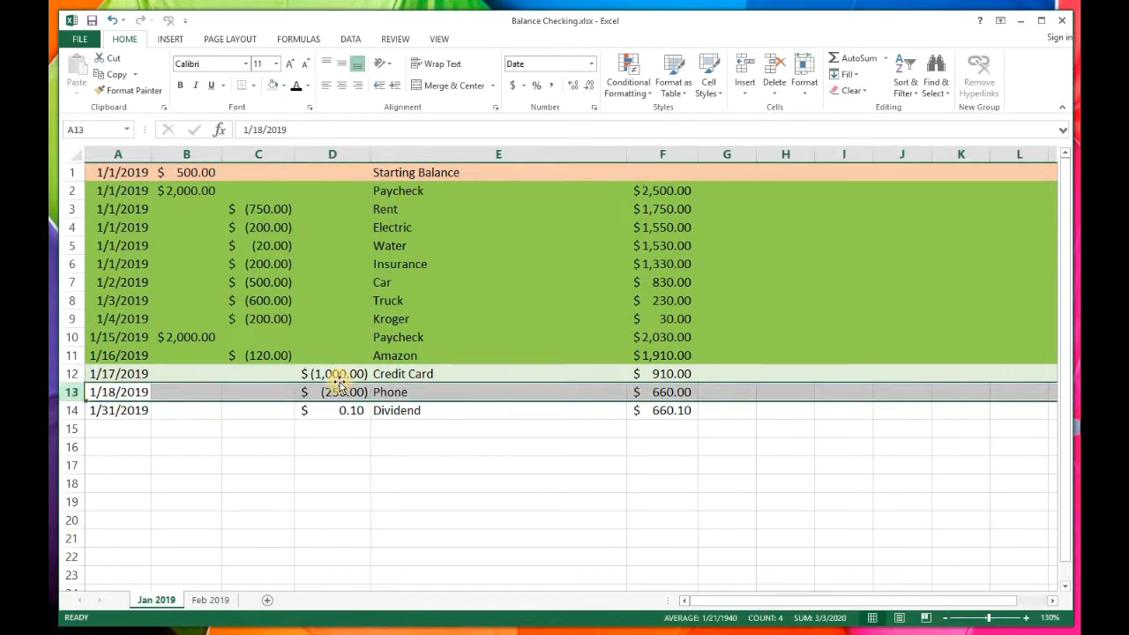
click(375, 446)
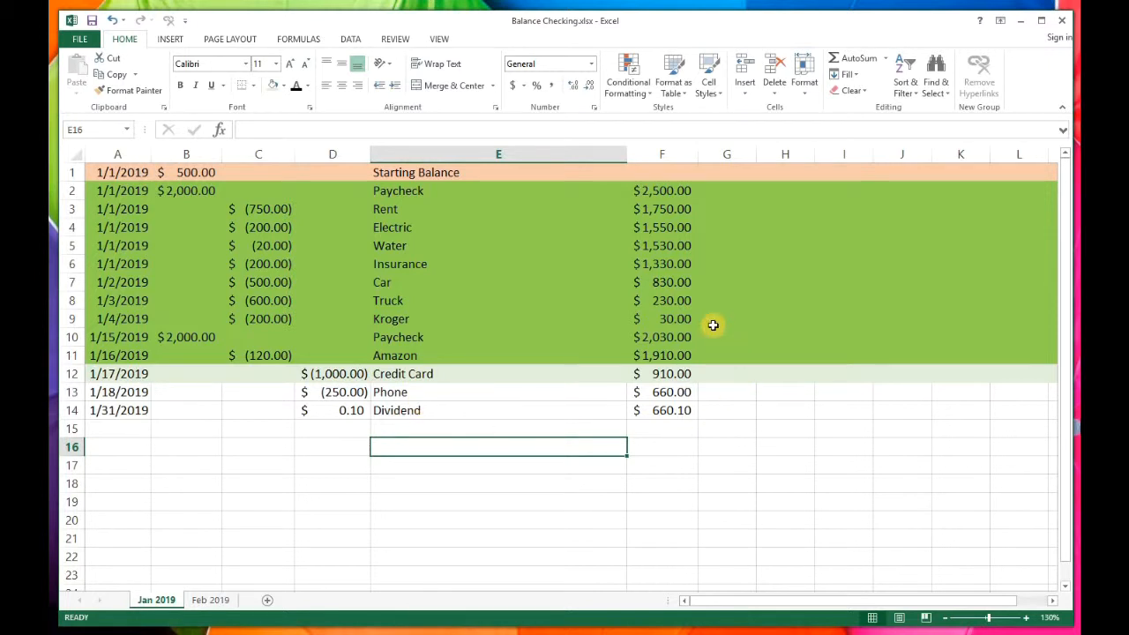
click(570, 498)
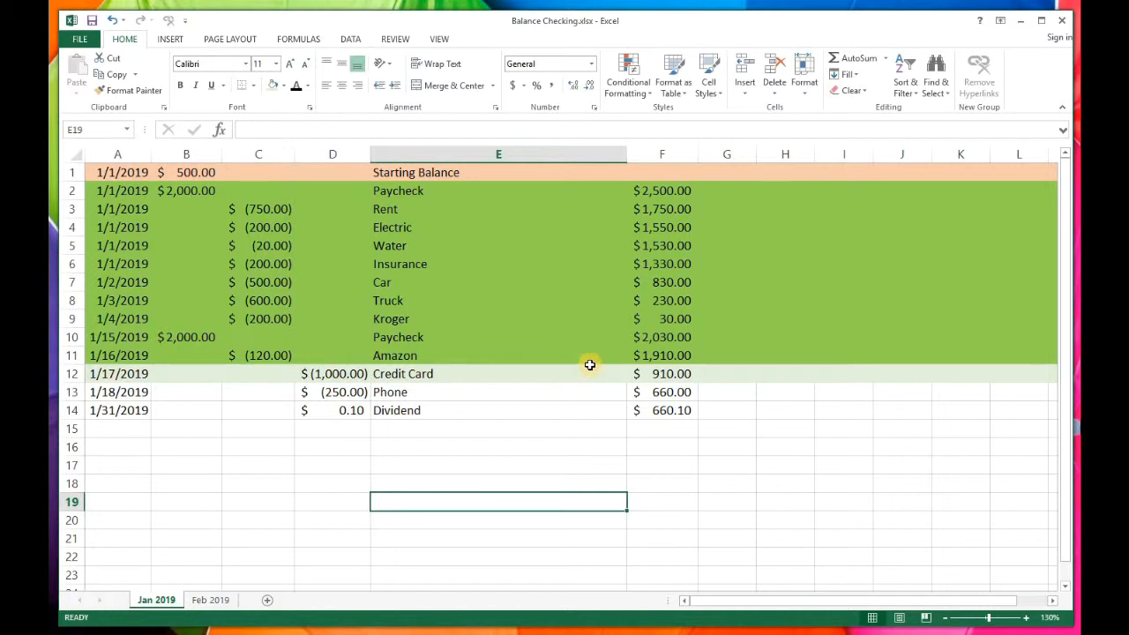
click(677, 355)
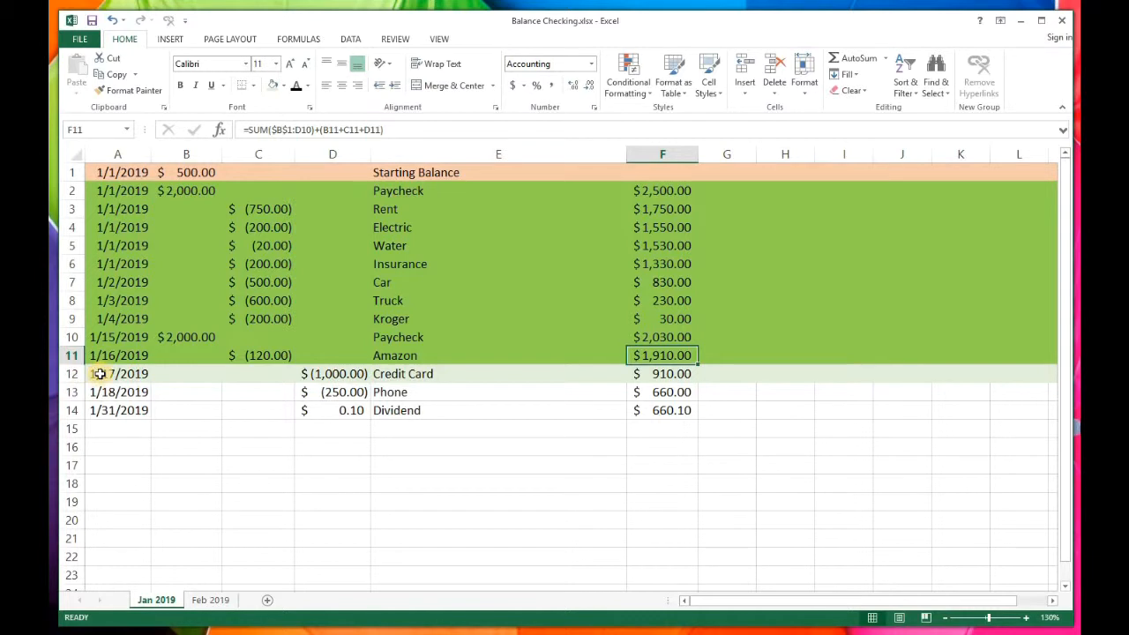
Step: Move the Credit Card amount from D12 to C12 and autofit the width of column C
click(330, 373)
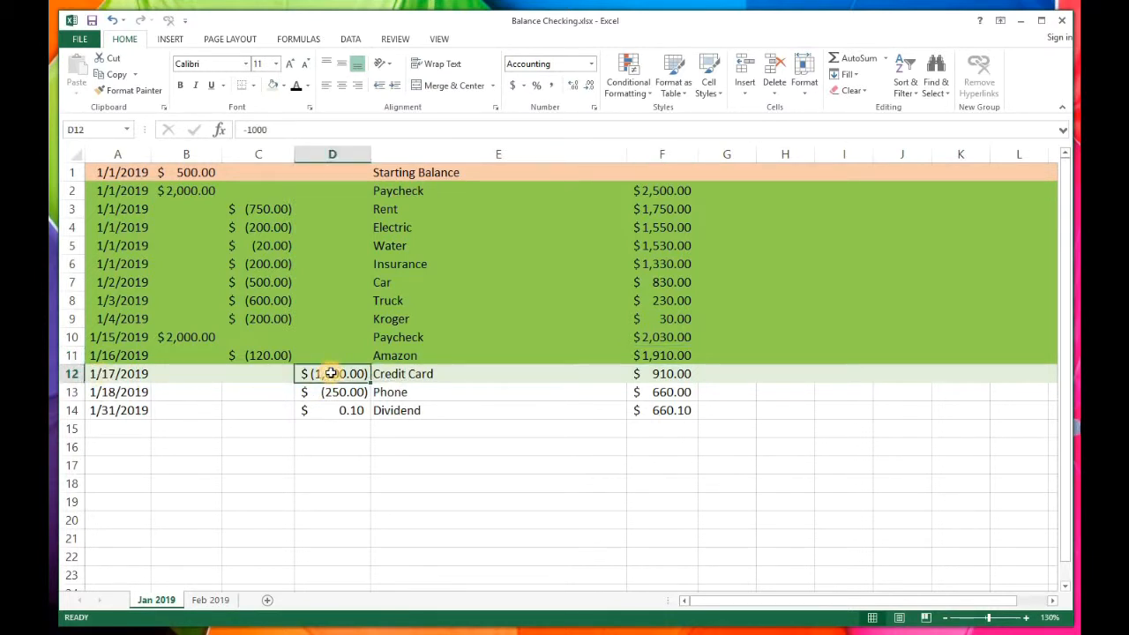
key(ctrl+c)
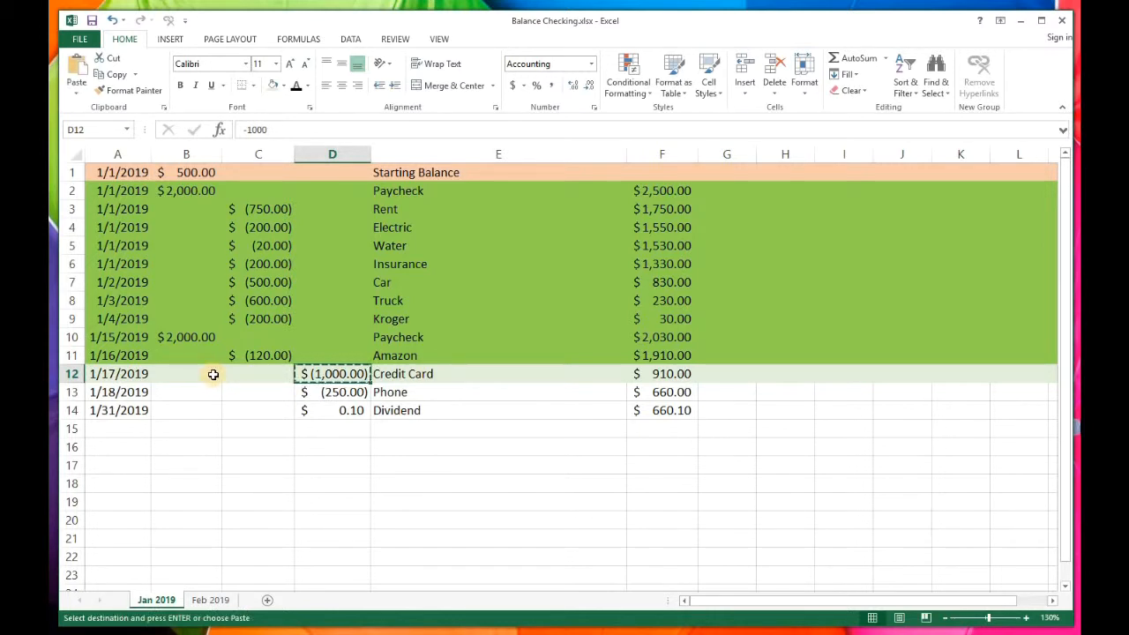
click(264, 373)
key(ctrl+v)
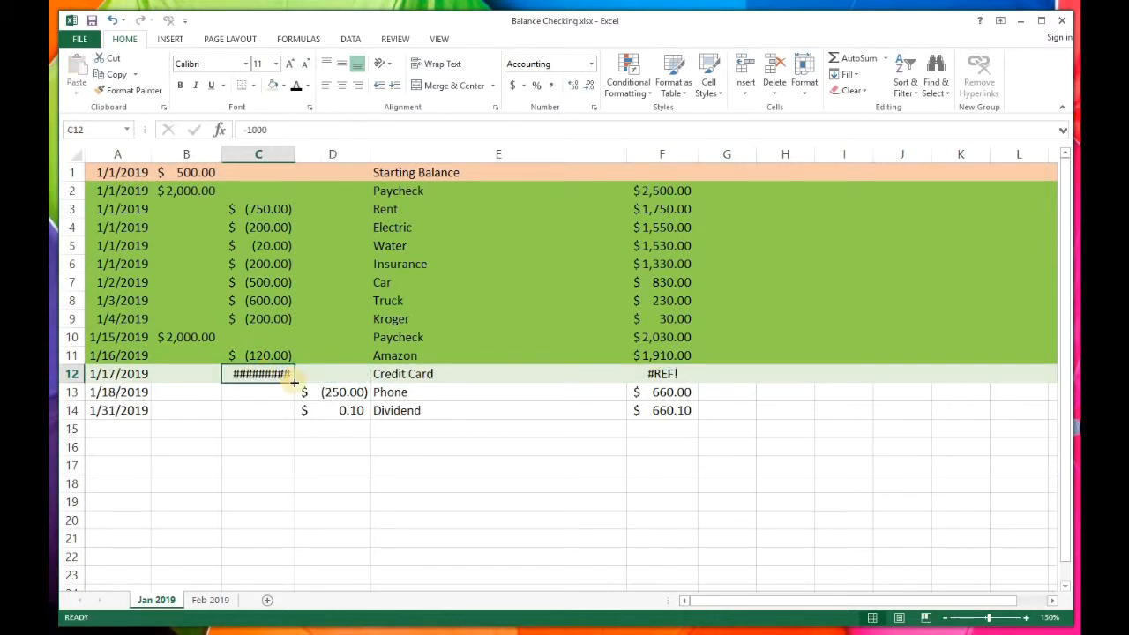
double_click(295, 154)
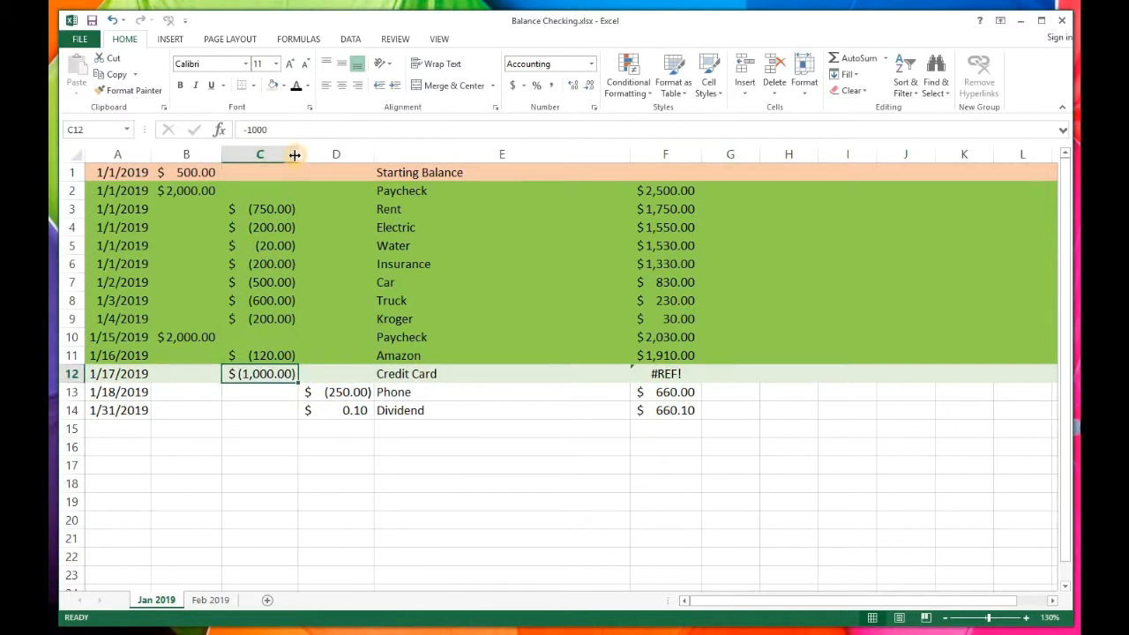
Step: Copy the running balance formula from F11 down through F14 and fill the Credit Card row (row 12) with the standard light green
click(683, 357)
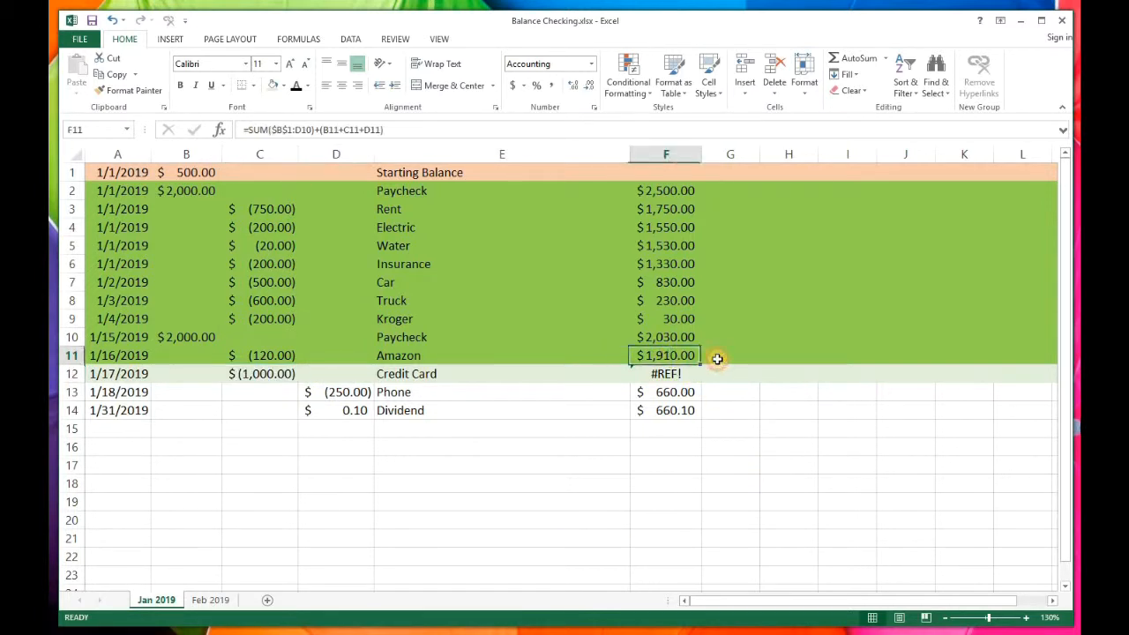
drag(703, 362, 693, 418)
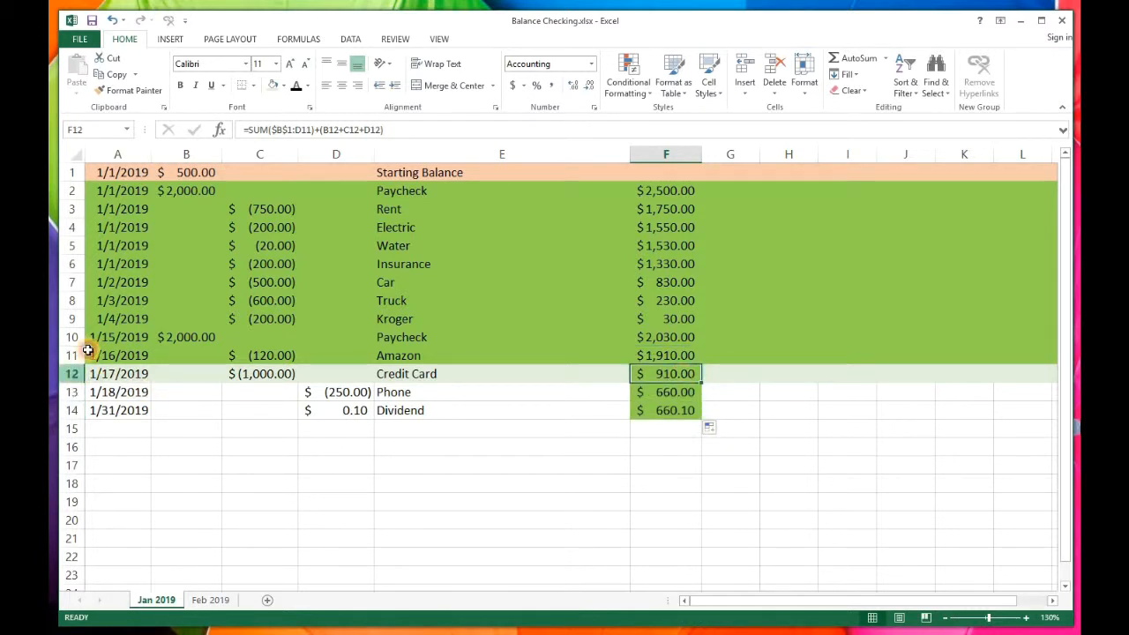
click(73, 373)
click(284, 87)
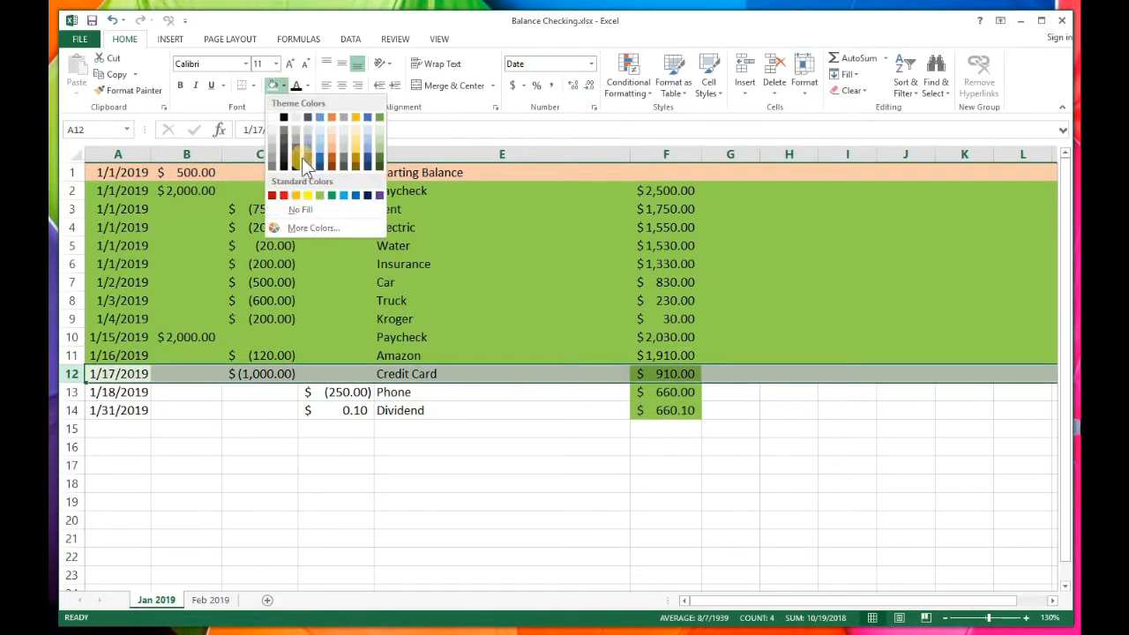
click(326, 195)
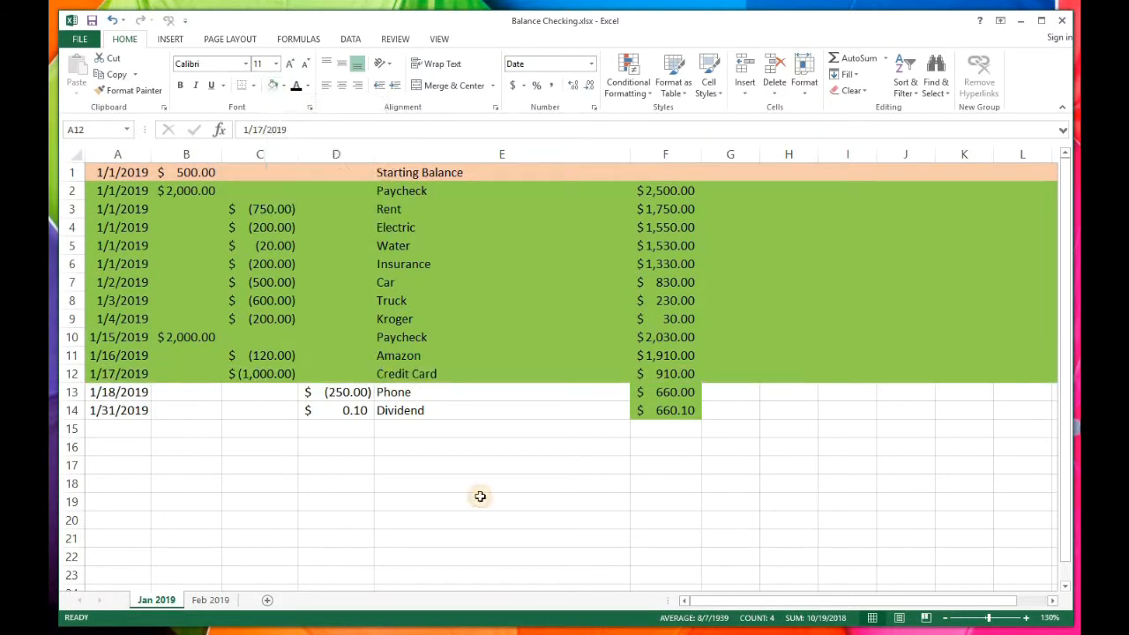
click(679, 358)
click(671, 377)
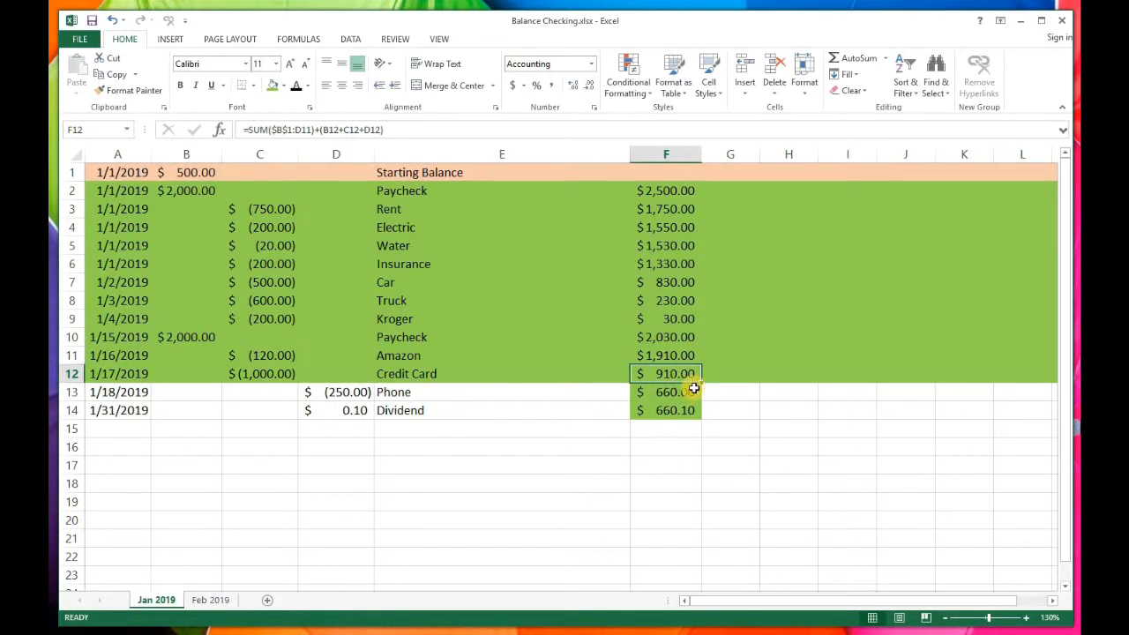
click(577, 484)
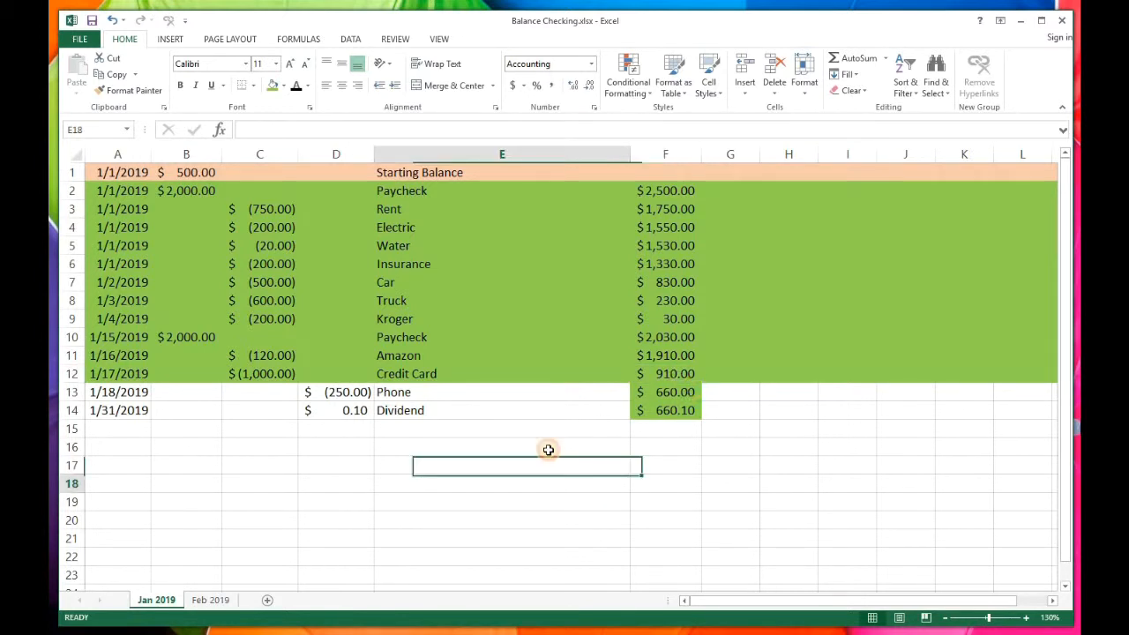
click(449, 429)
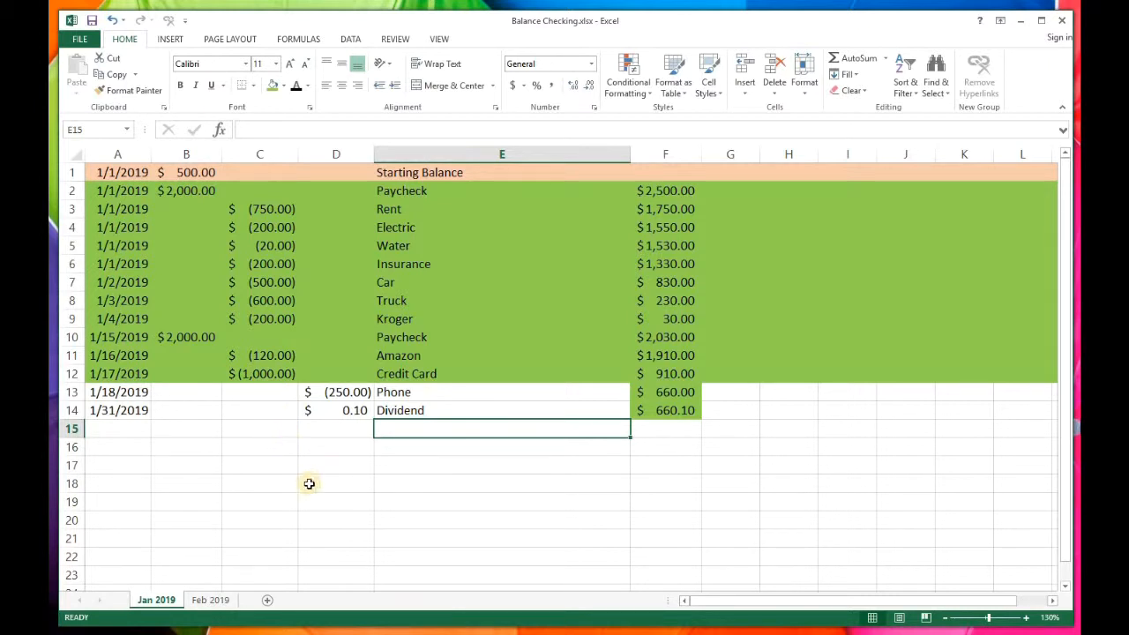
Step: Apply outline and inside borders to every cell of the Jan 2019 sheet
key(ctrl+a)
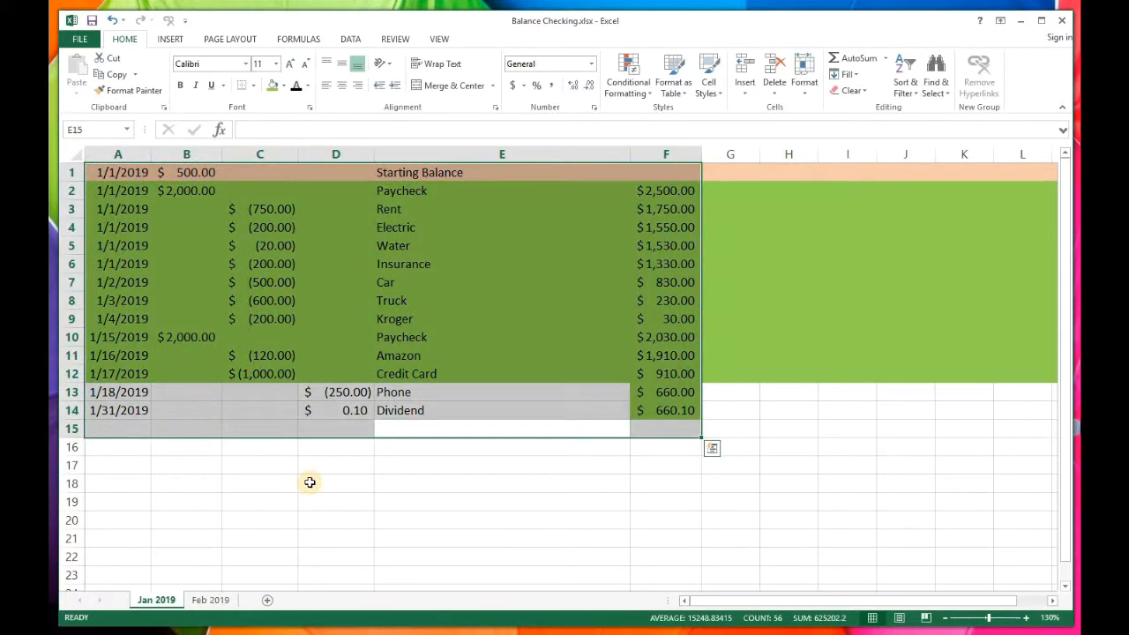
key(ctrl+a)
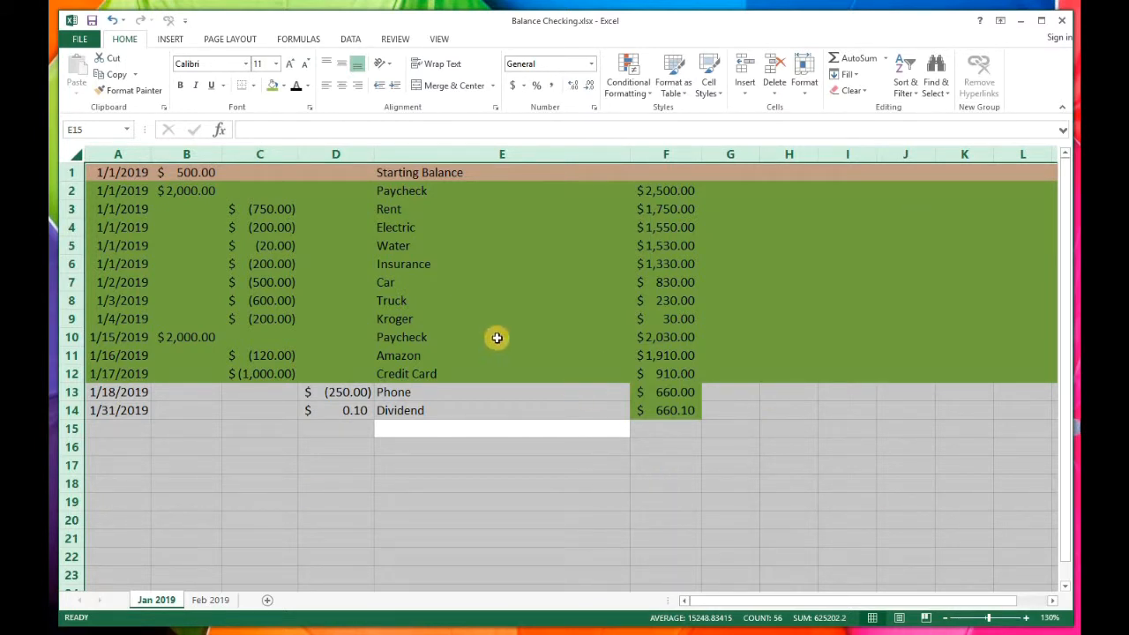
right_click(499, 342)
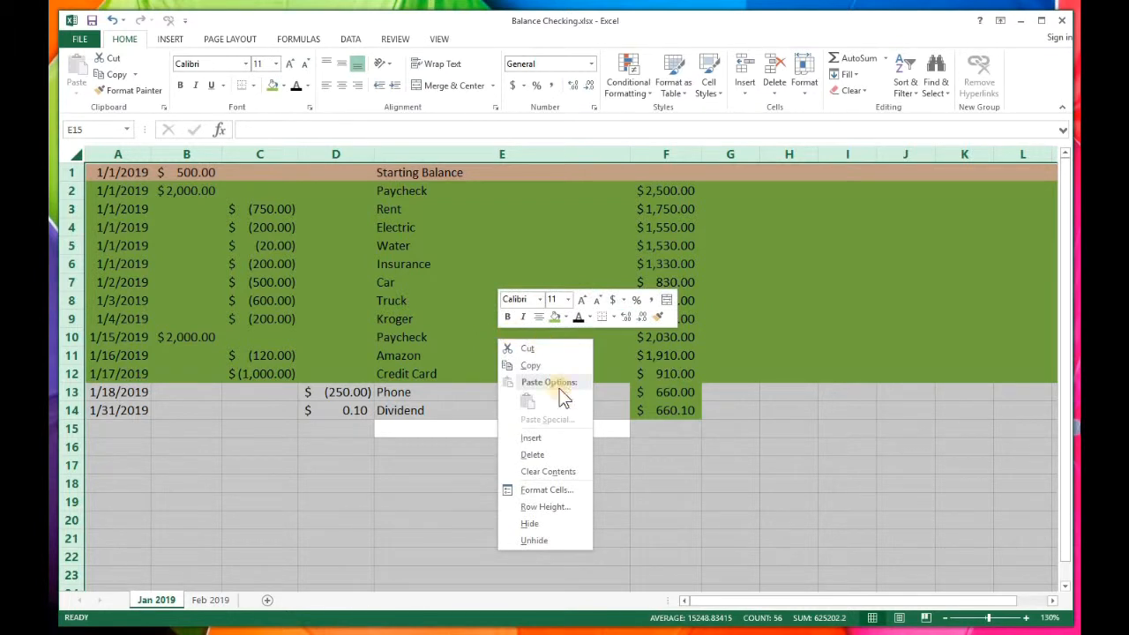
click(555, 489)
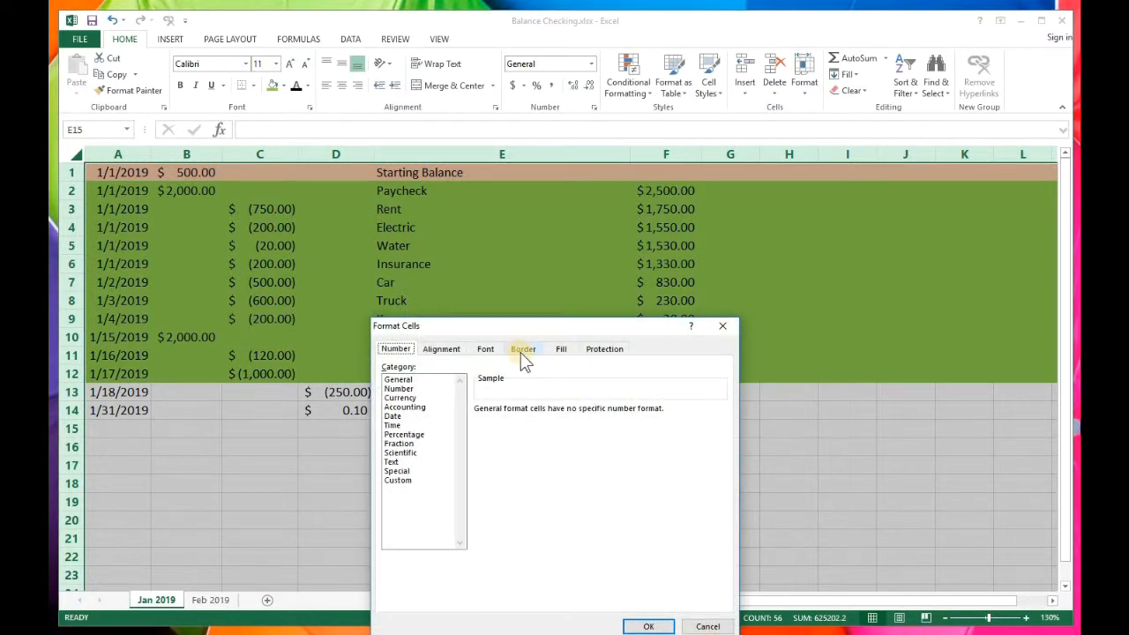
click(522, 351)
click(569, 399)
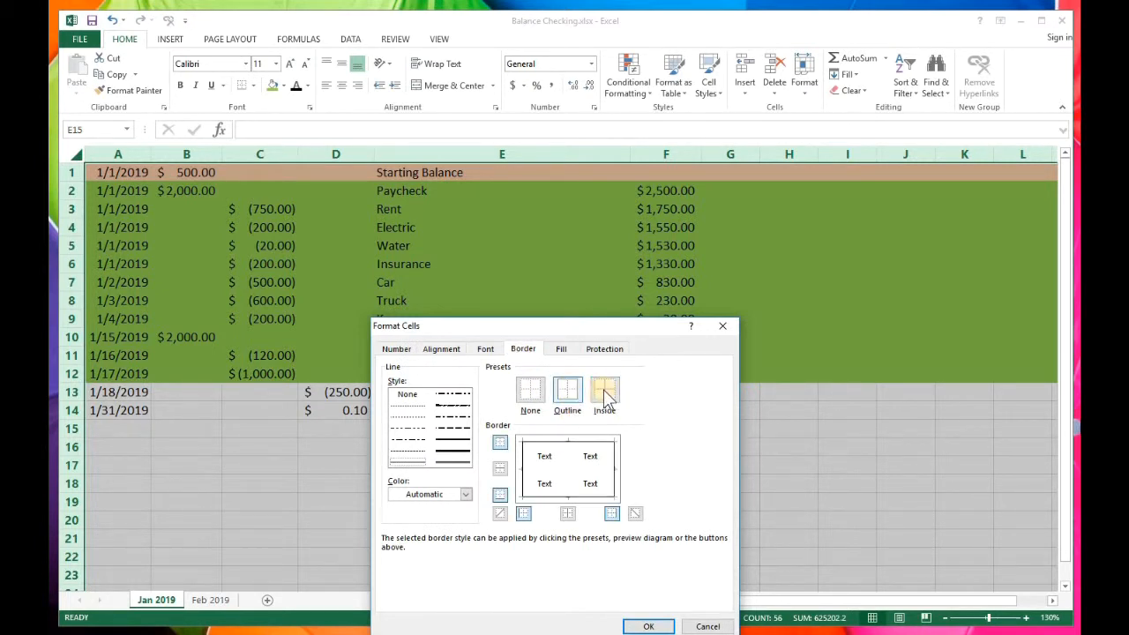
click(605, 397)
click(657, 625)
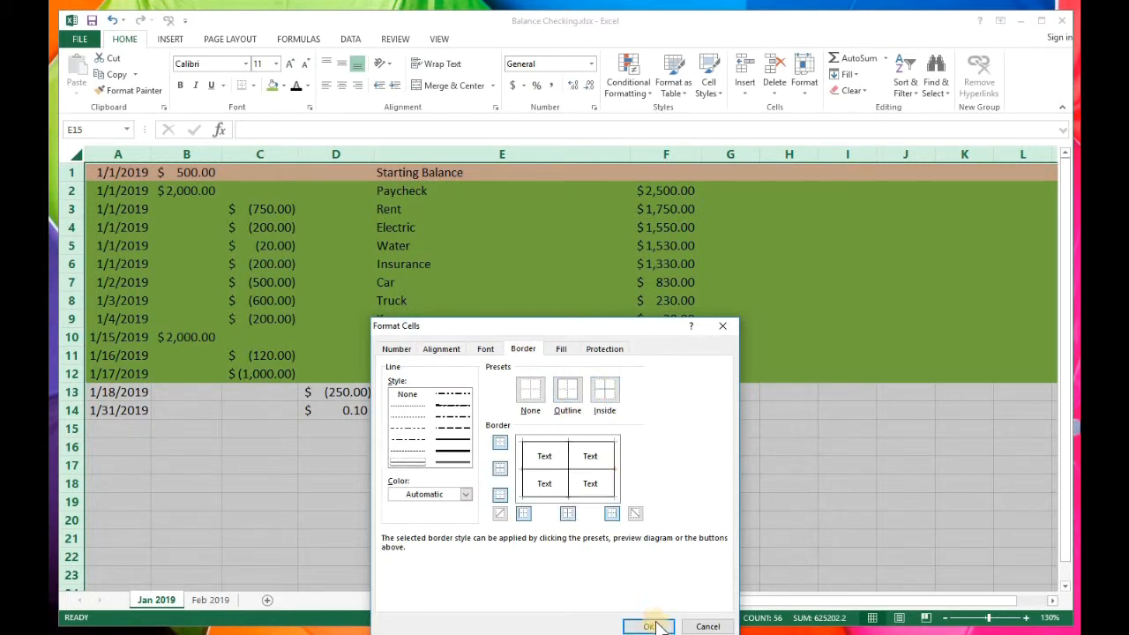
click(520, 501)
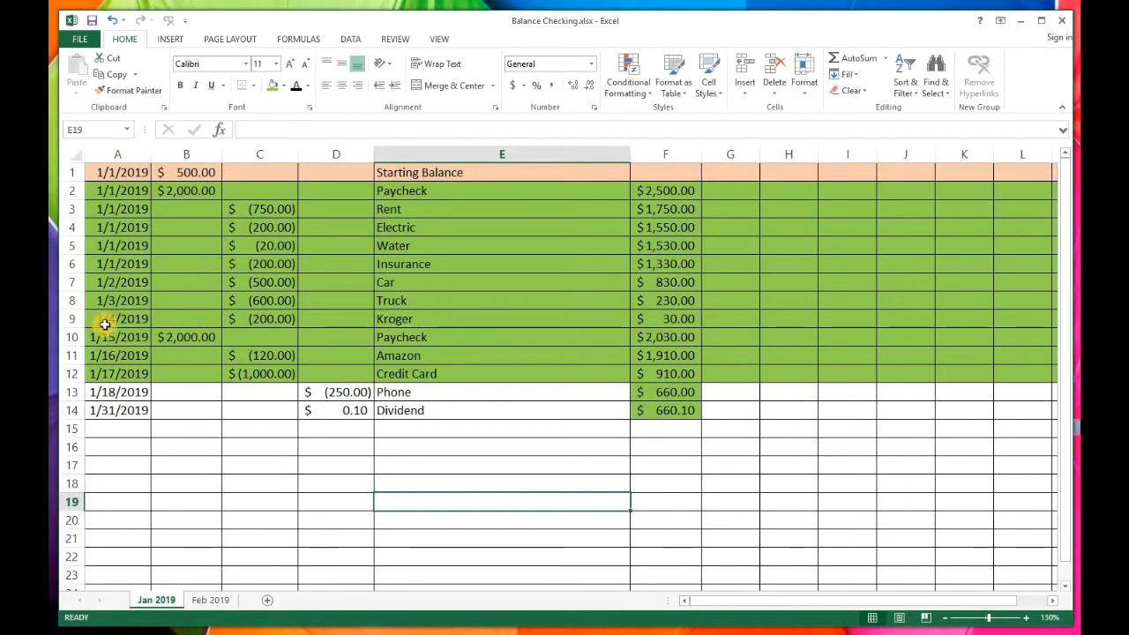
click(501, 481)
scroll(481, 475, down, 1)
scroll(483, 472, up, 1)
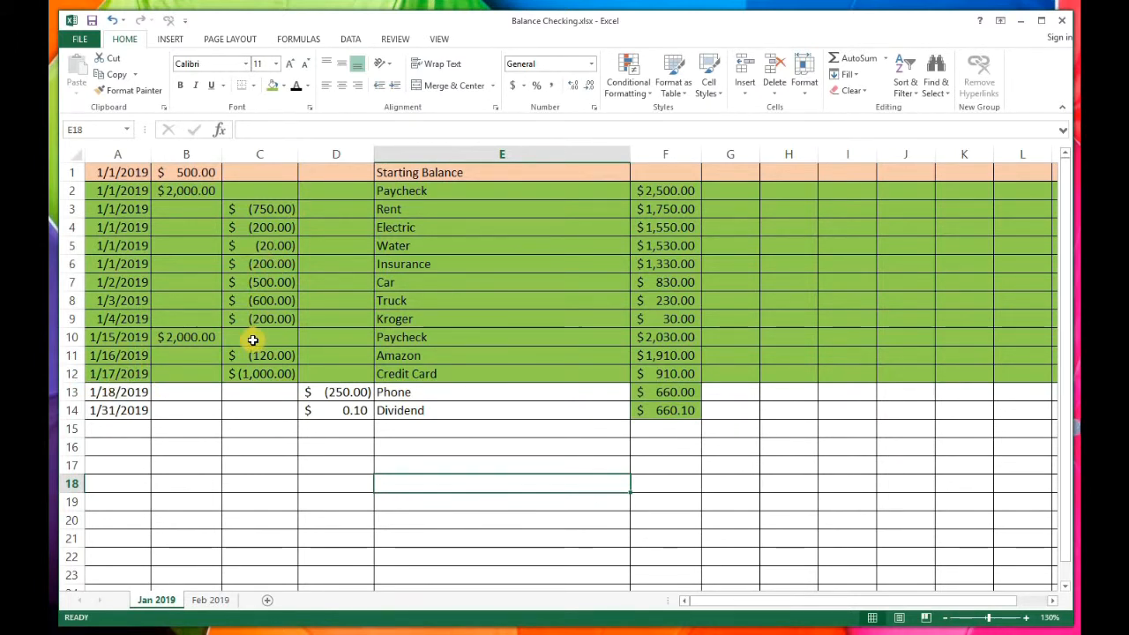
Step: On the Feb 2019 sheet, move the Rent through Kroger amounts from C3:C9 to column D
click(211, 602)
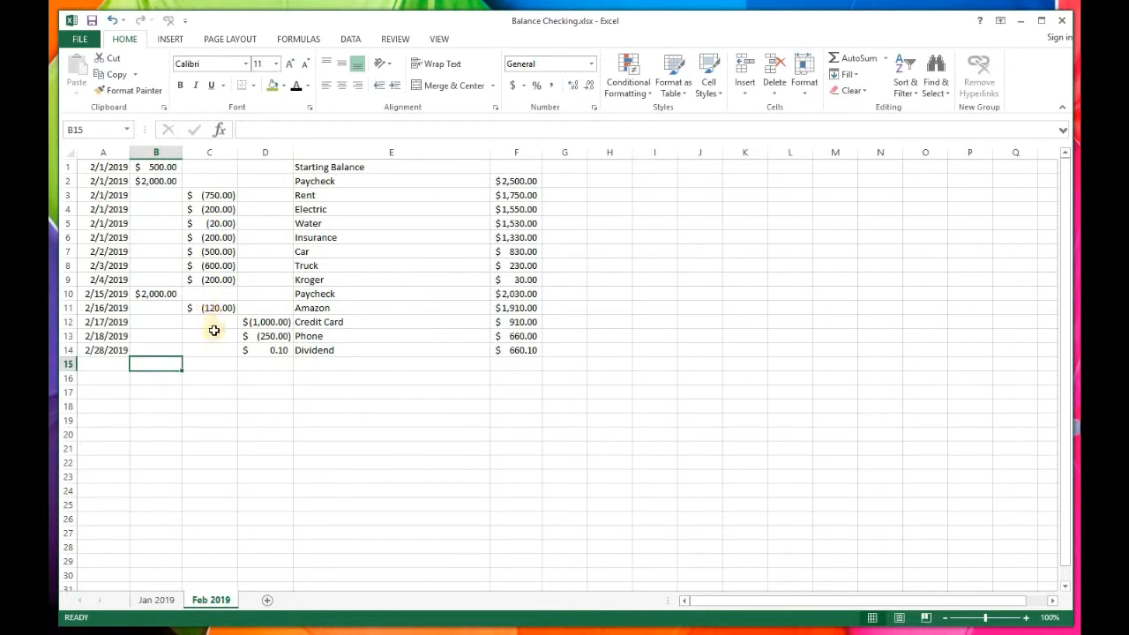
drag(218, 195, 221, 280)
key(ctrl+c)
click(264, 193)
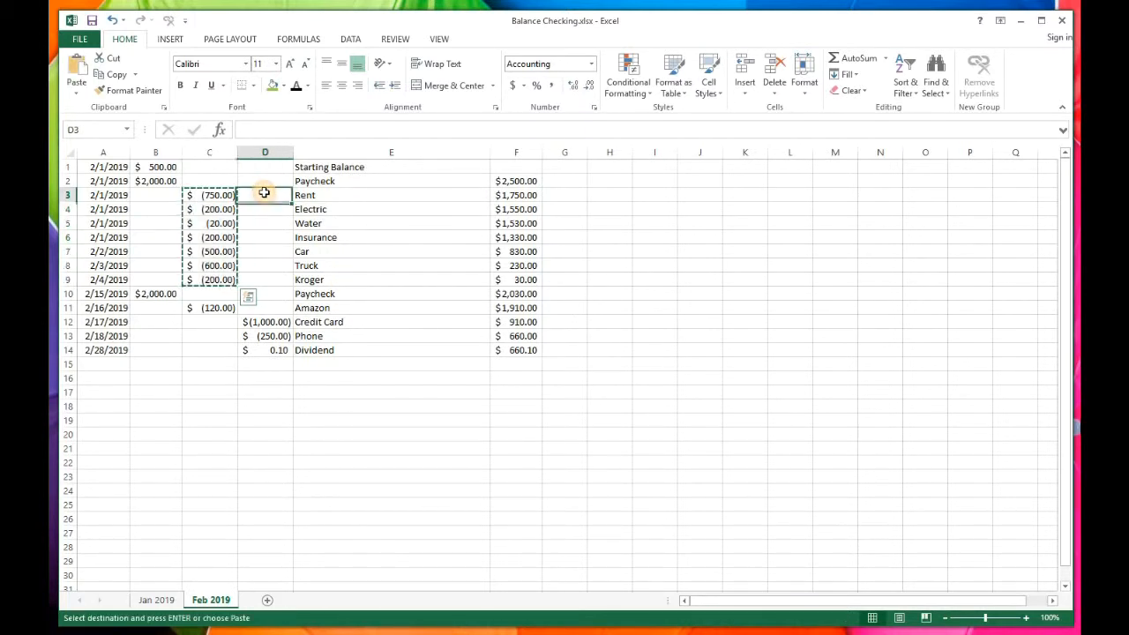
key(ctrl+v)
key(ctrl+q)
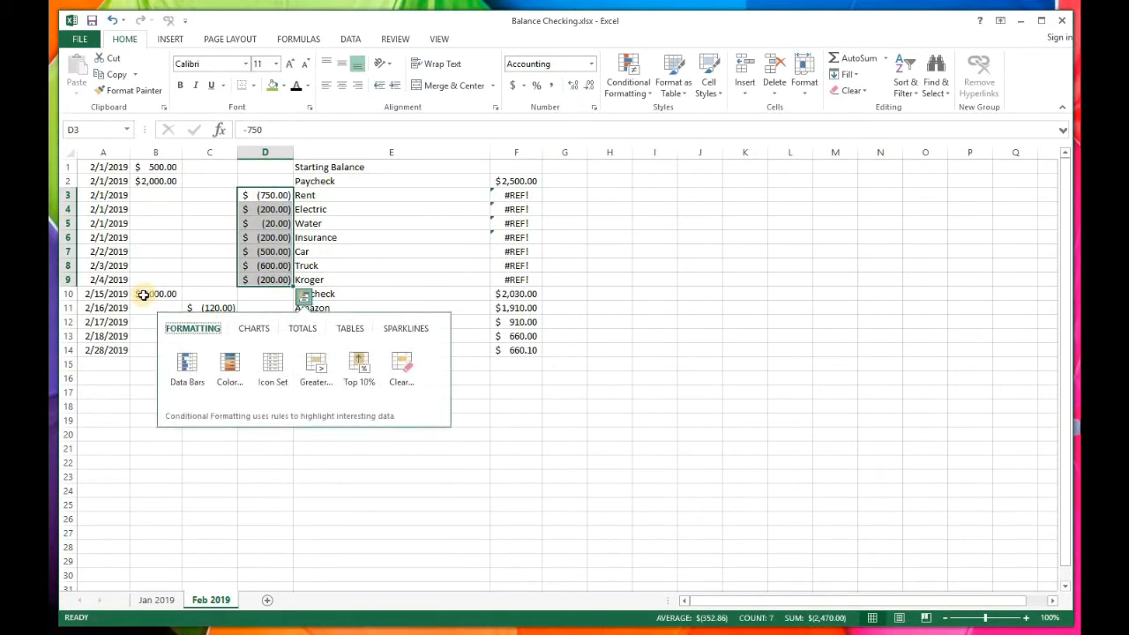
Step: Move the second Paycheck amount from B10 to D10 and the Amazon amount from C11 to D11
click(142, 294)
key(ctrl+c)
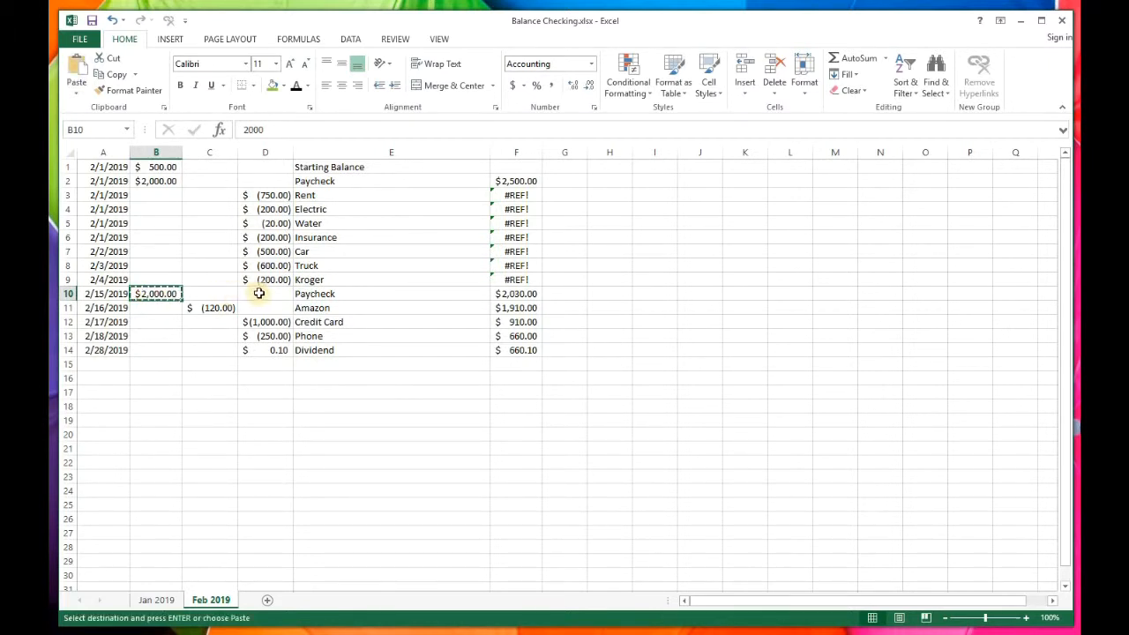
click(258, 293)
key(ctrl+v)
click(206, 305)
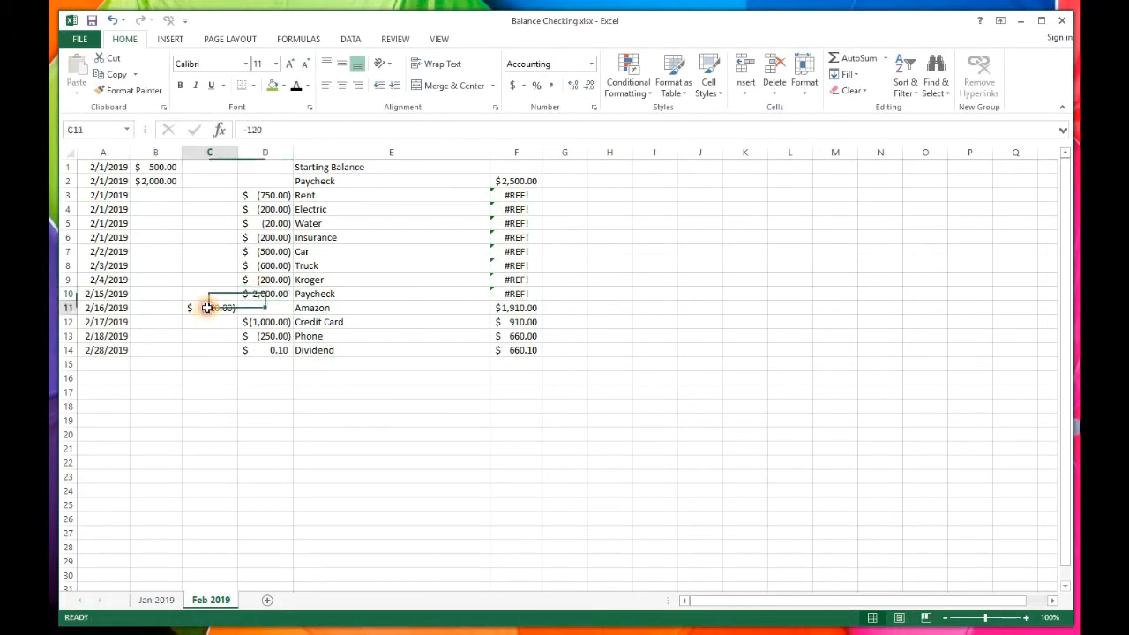
key(ctrl+c)
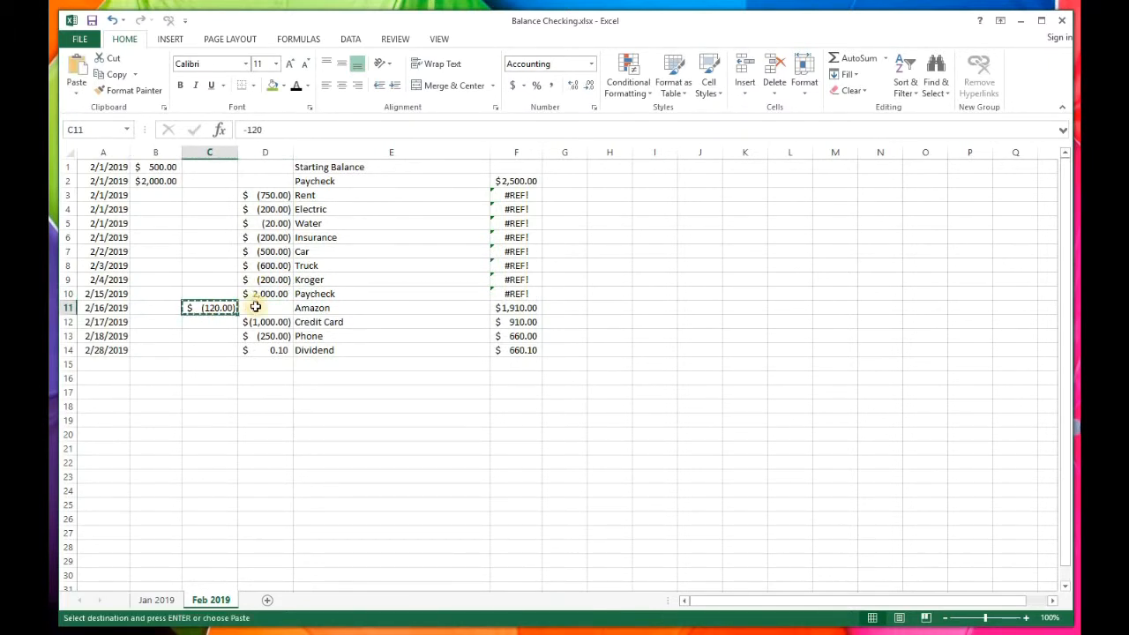
click(255, 306)
key(ctrl+v)
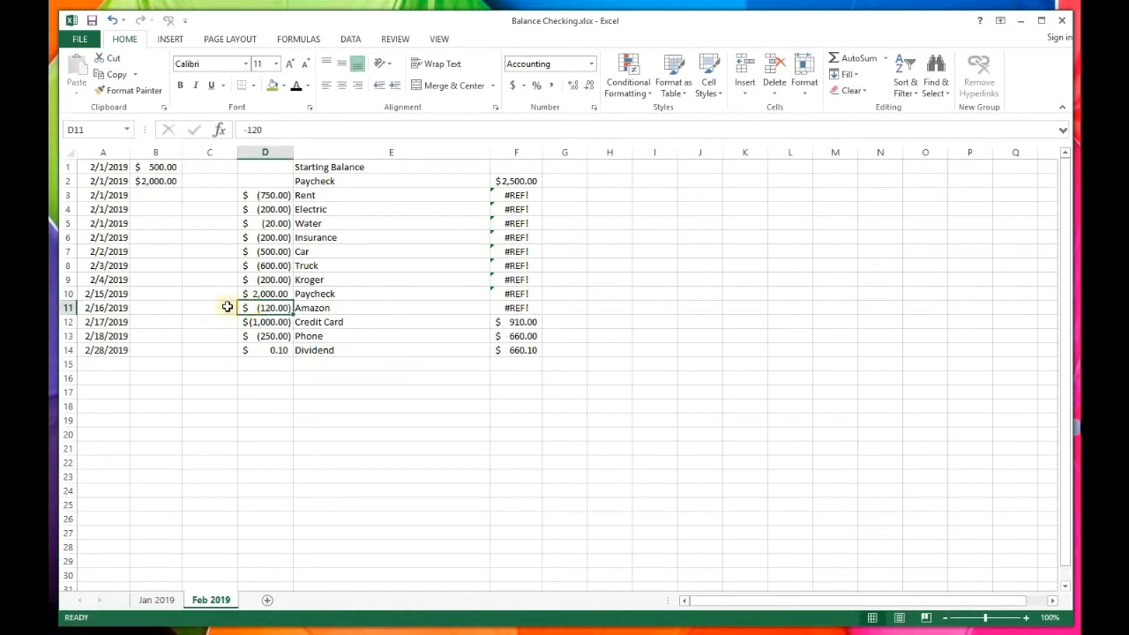
Step: Move the first Paycheck amount from B2 to D2
click(162, 181)
key(ctrl+x)
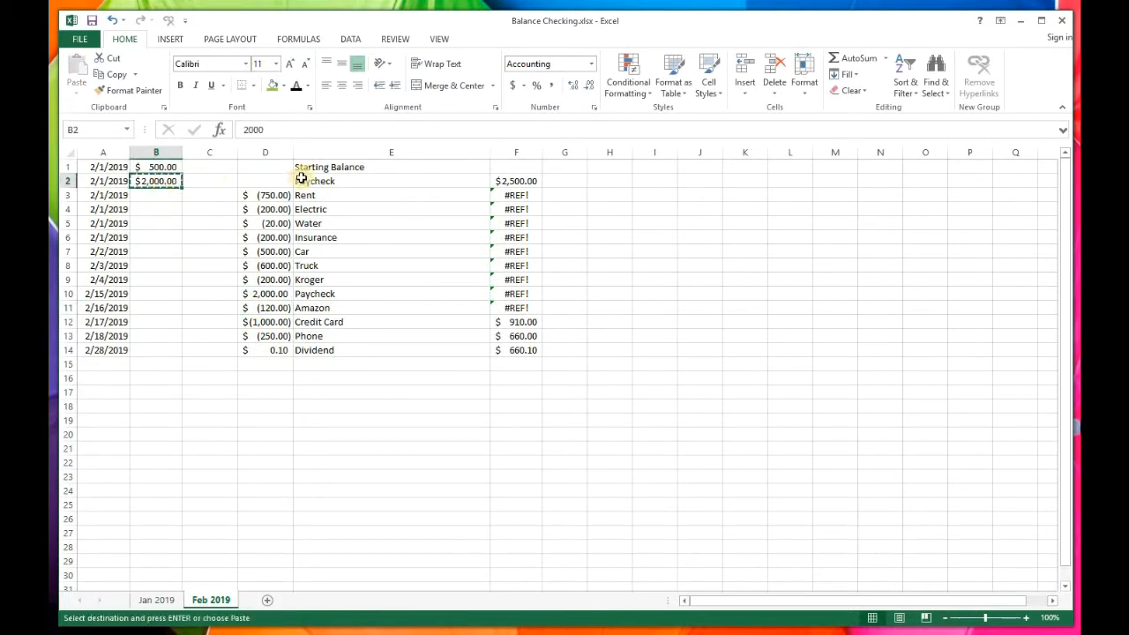
click(262, 179)
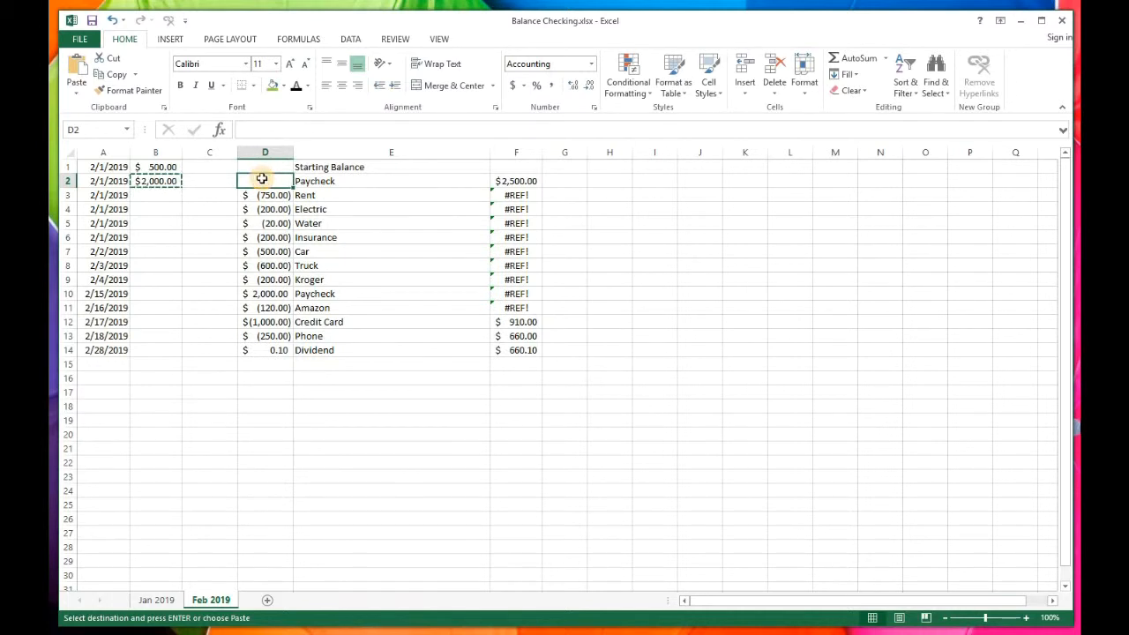
key(ctrl+v)
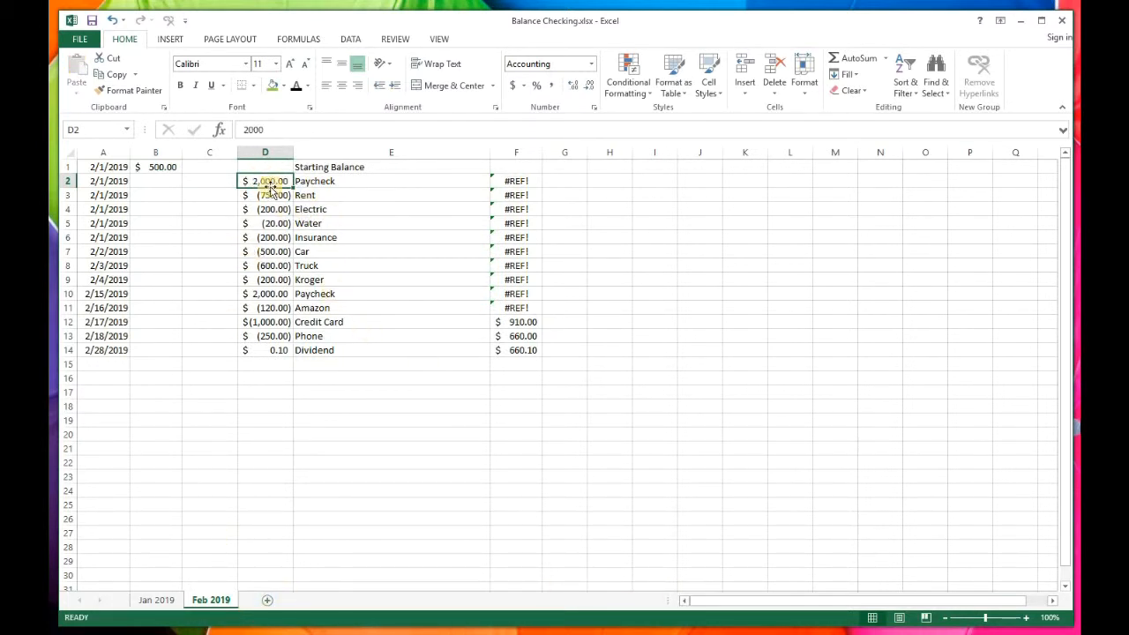
click(376, 417)
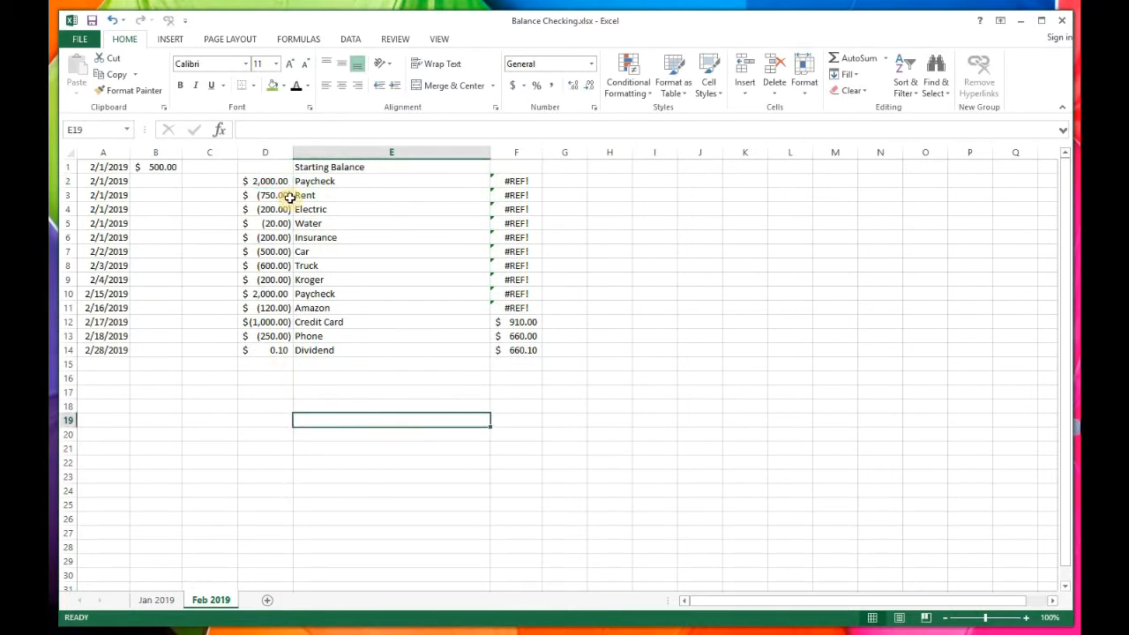
Step: Correct the Paycheck balance formula in F2 of Feb 2019 to =SUM($B$1:D1)+(B2+C2+D2)
click(515, 181)
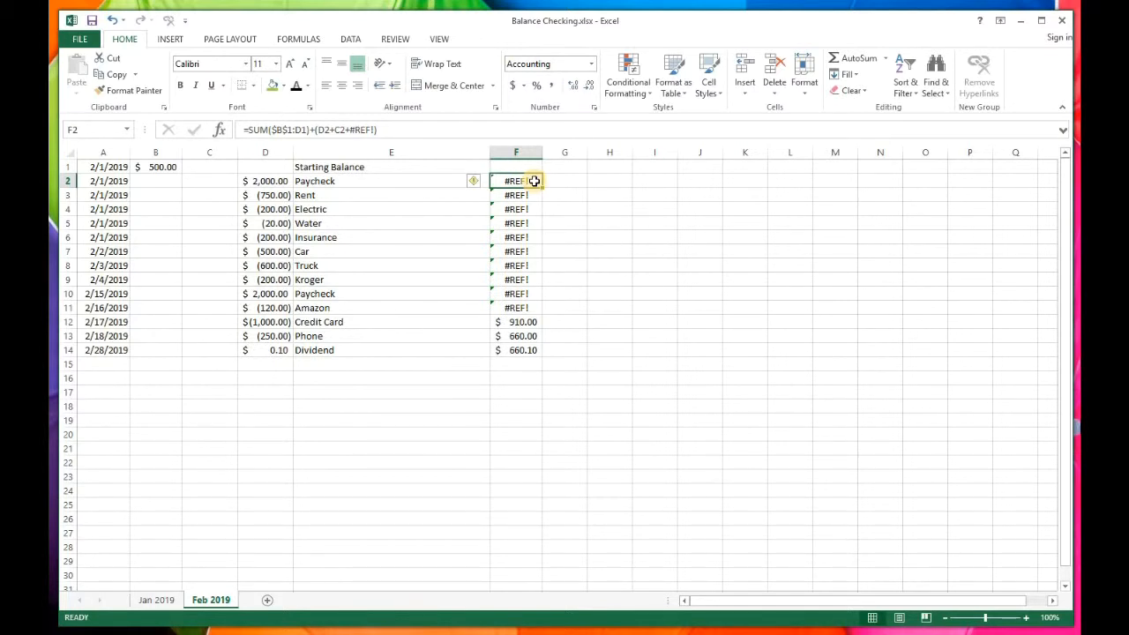
click(320, 130)
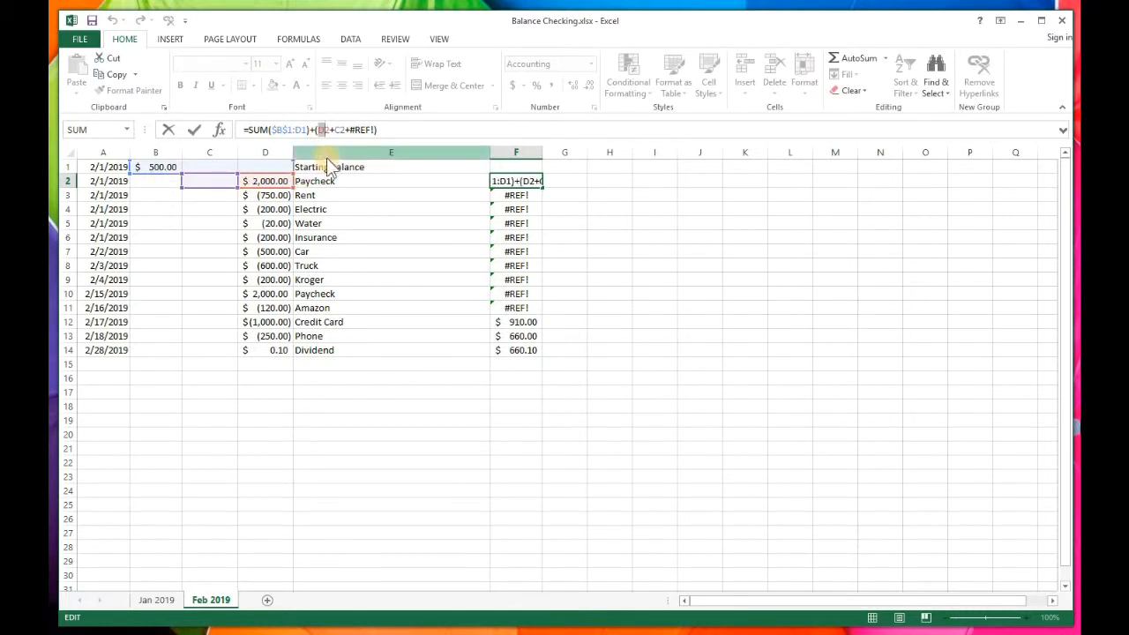
text(B)
drag(350, 130, 374, 130)
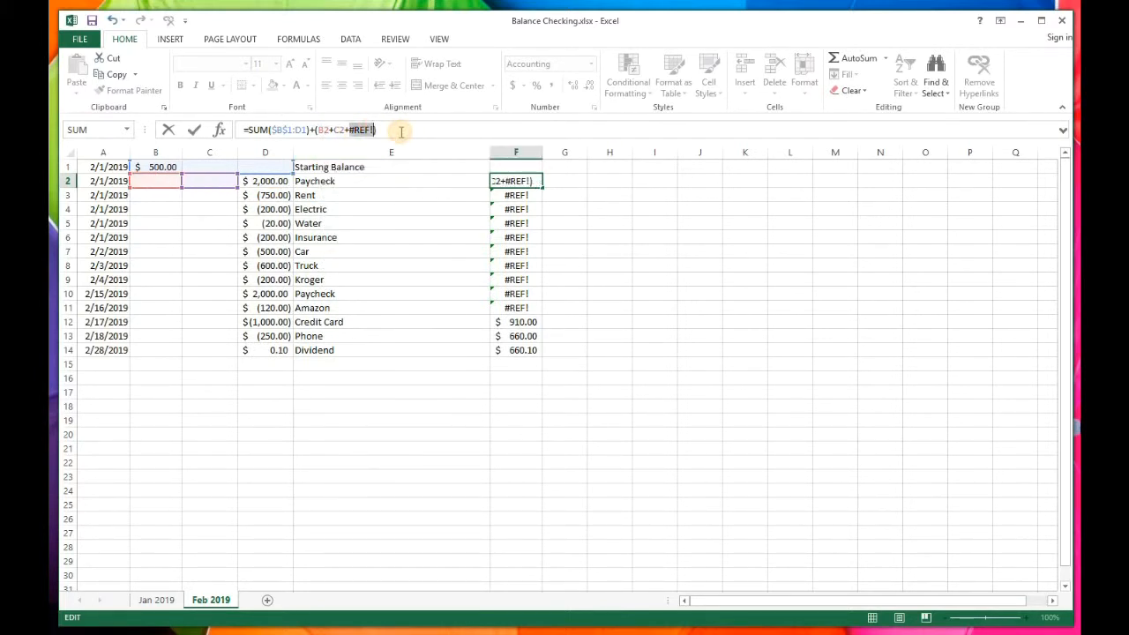
text(D2)
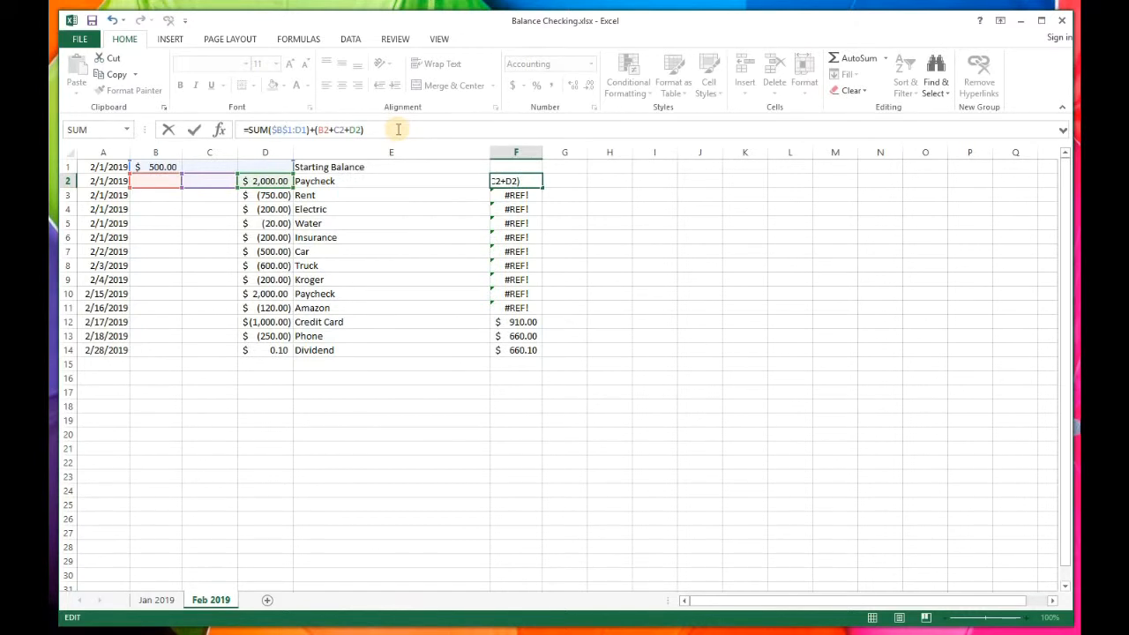
key(Return)
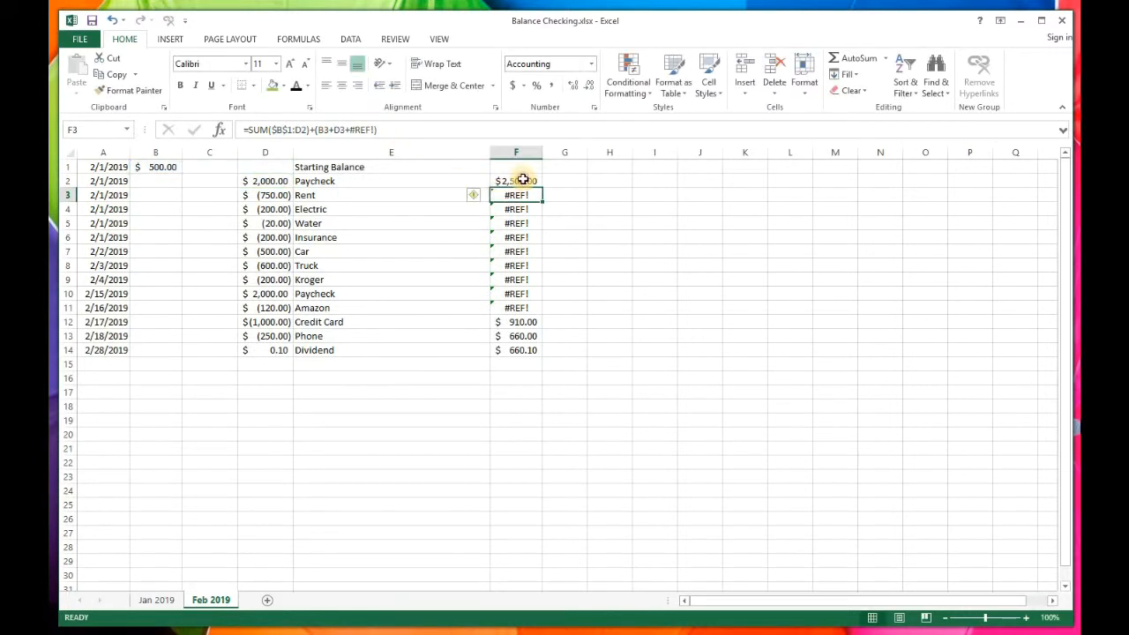
Step: Copy the corrected balance formula from F2 down through the Dividend row in F14
click(523, 180)
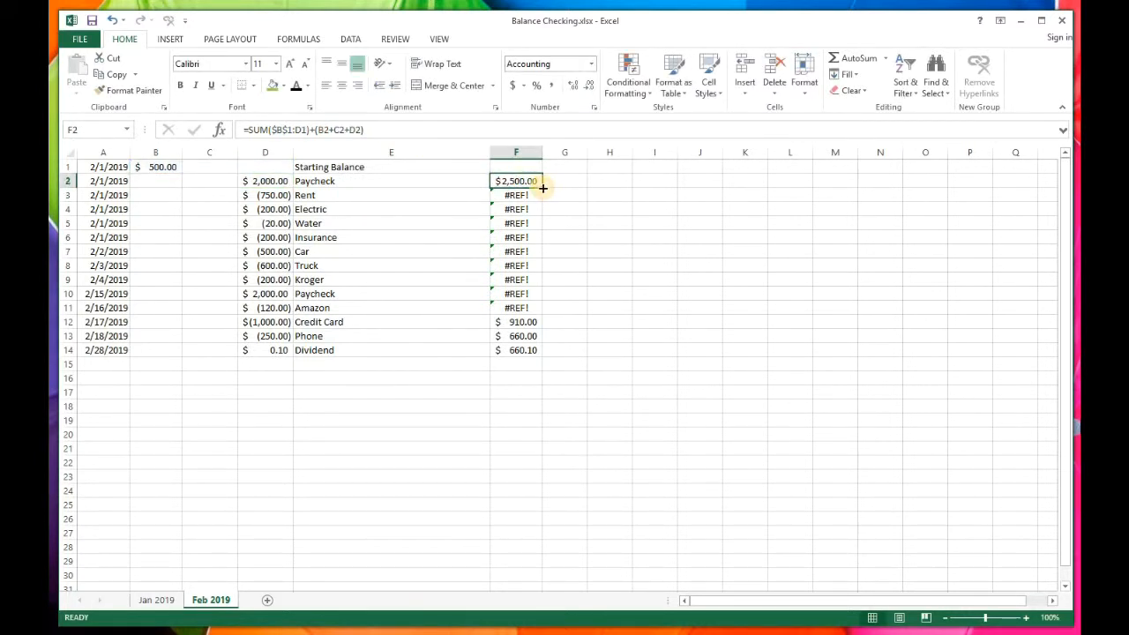
drag(543, 188, 542, 352)
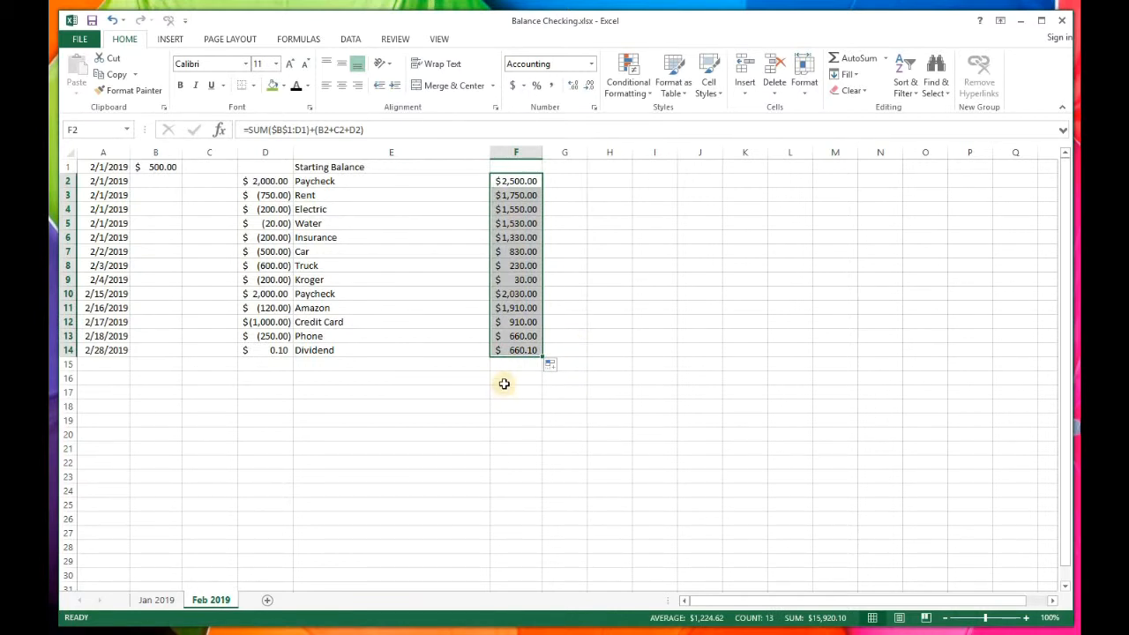
click(476, 401)
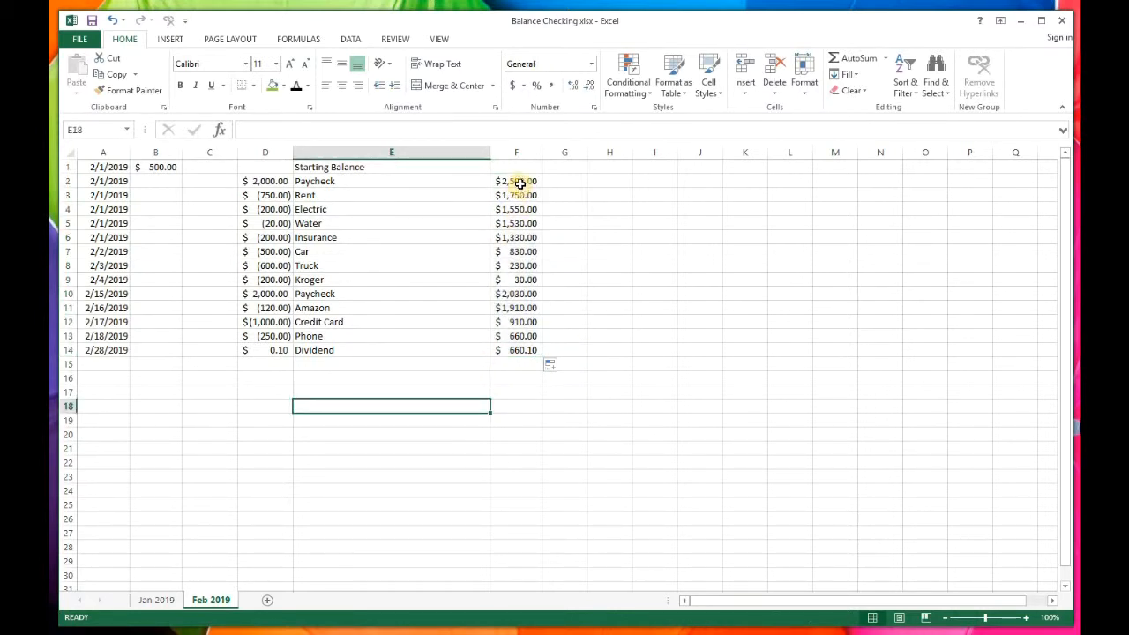
Step: Link the Feb 2019 starting balance in B1 to January's ending balance with the formula ='Jan 2019'!F14
click(164, 167)
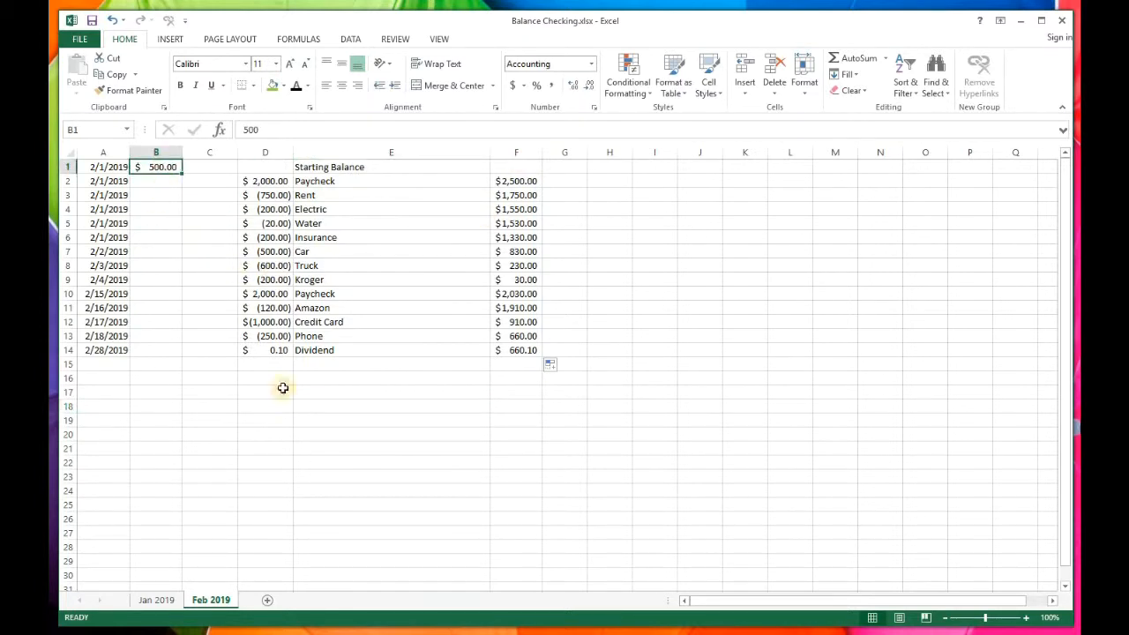
click(167, 602)
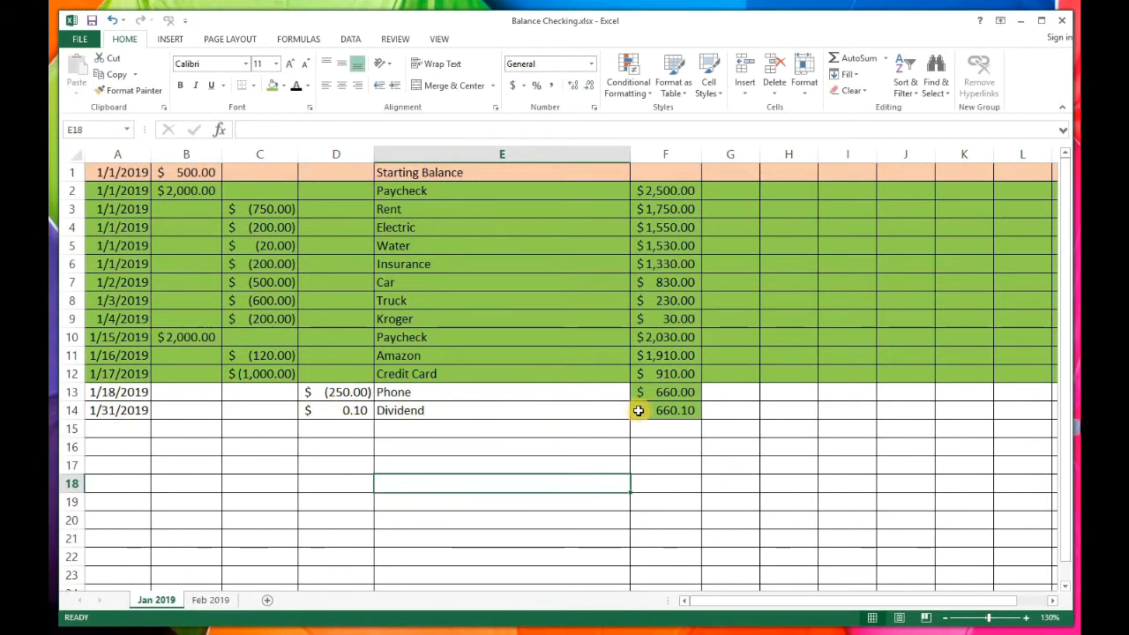
click(675, 412)
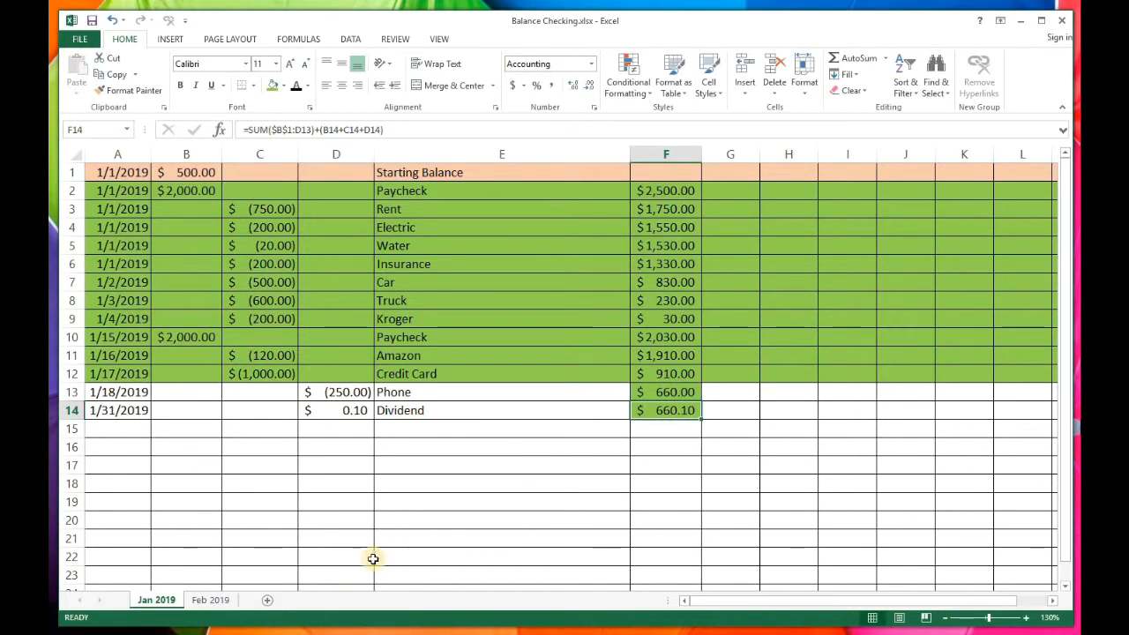
click(216, 600)
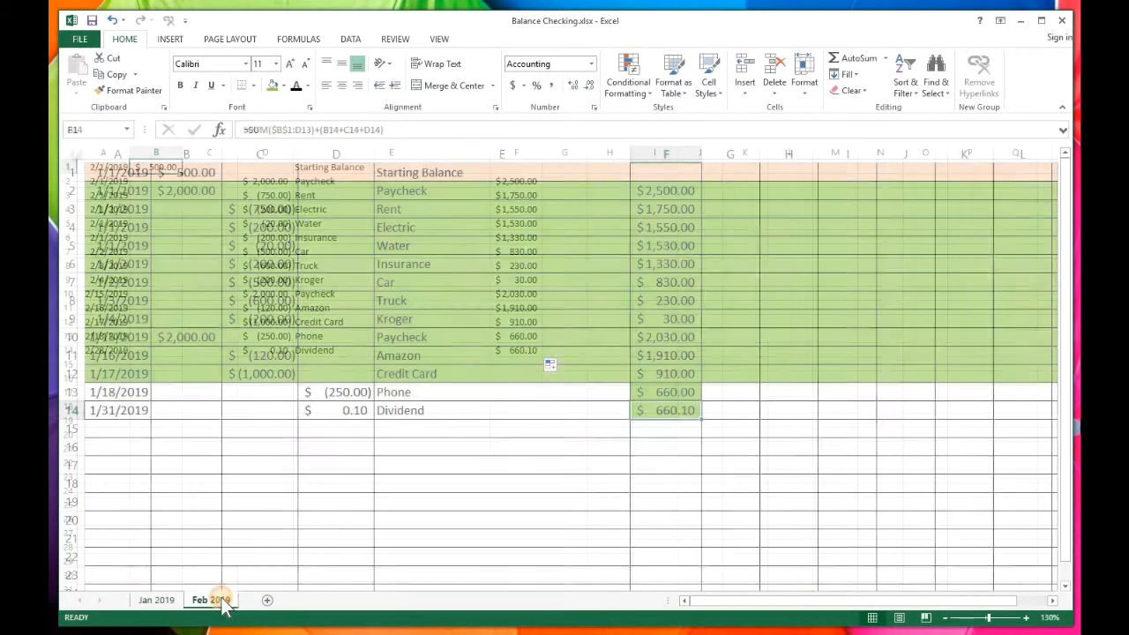
click(172, 601)
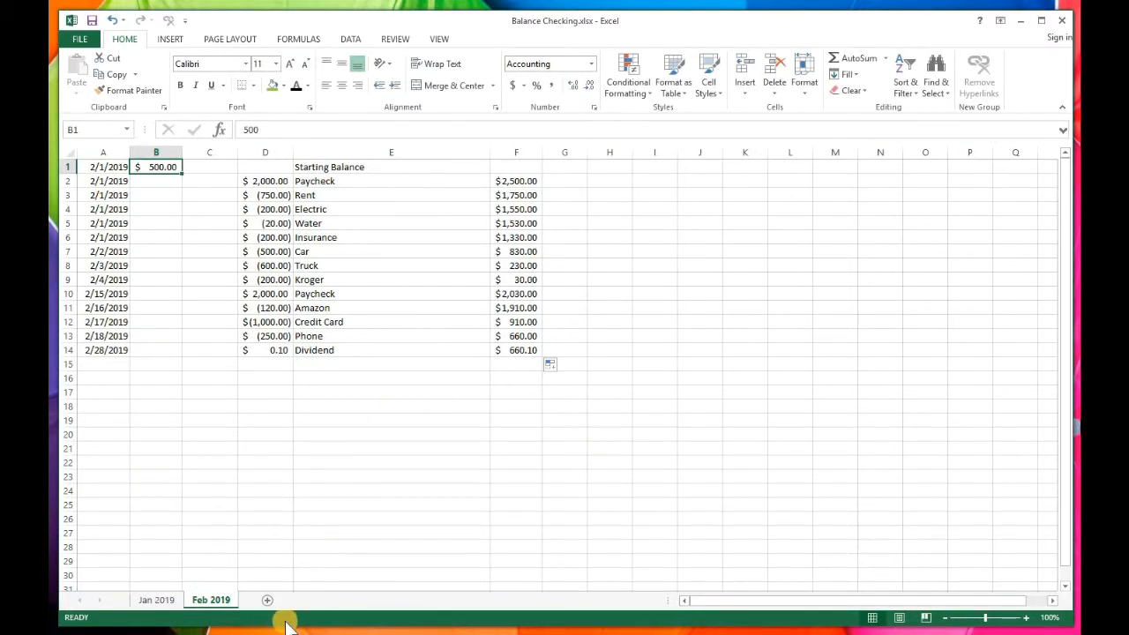
click(420, 504)
click(162, 168)
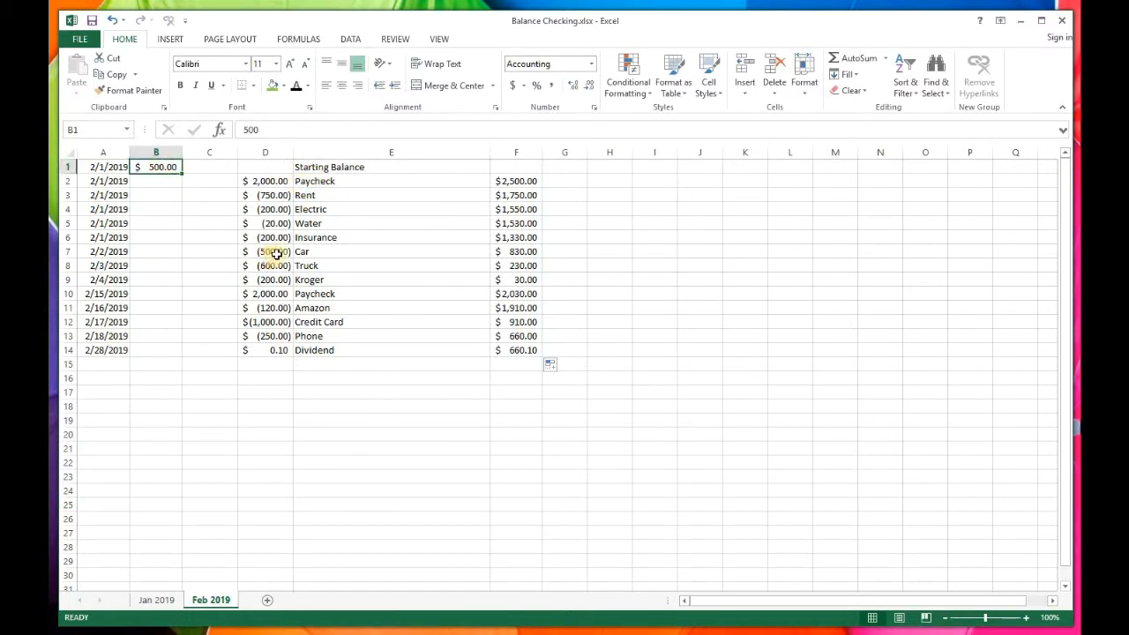
drag(274, 129, 232, 131)
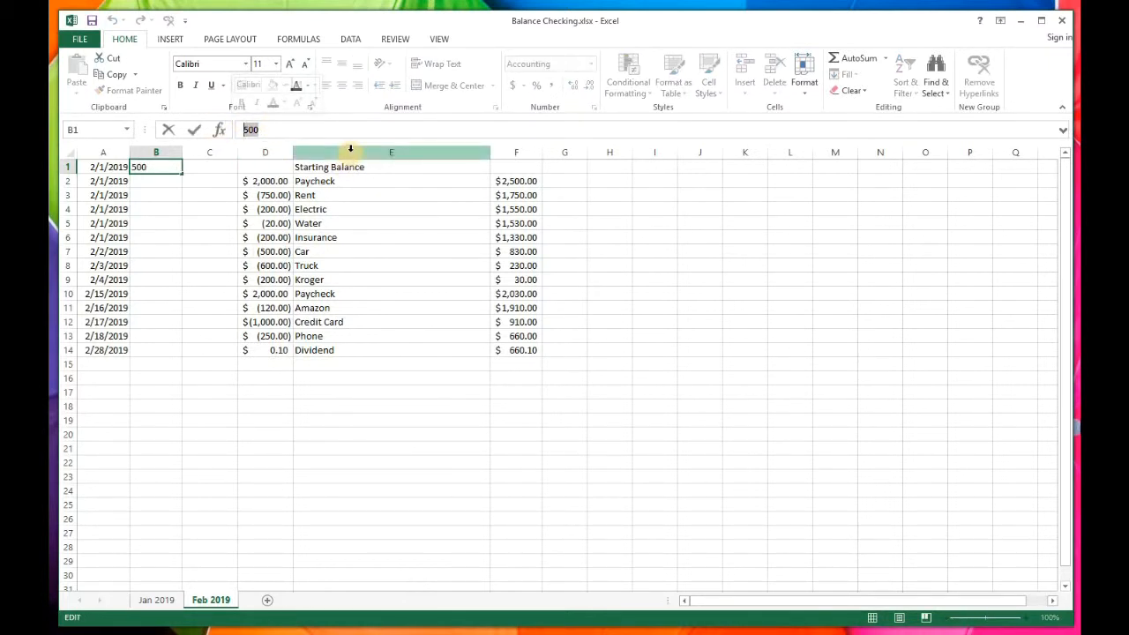
text(=)
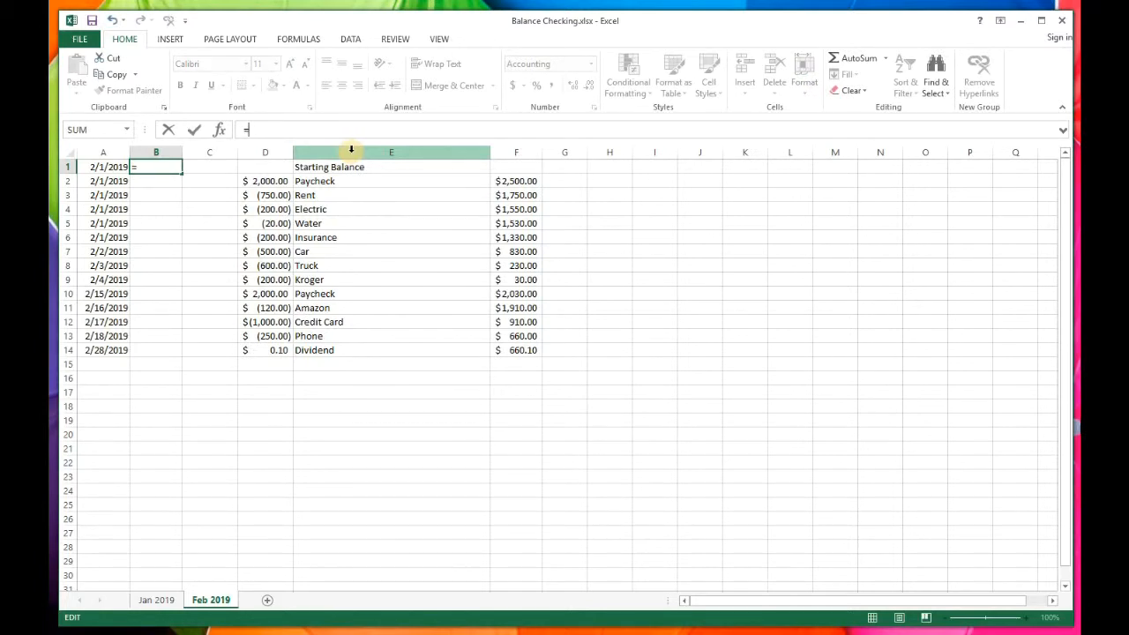
click(167, 605)
click(682, 411)
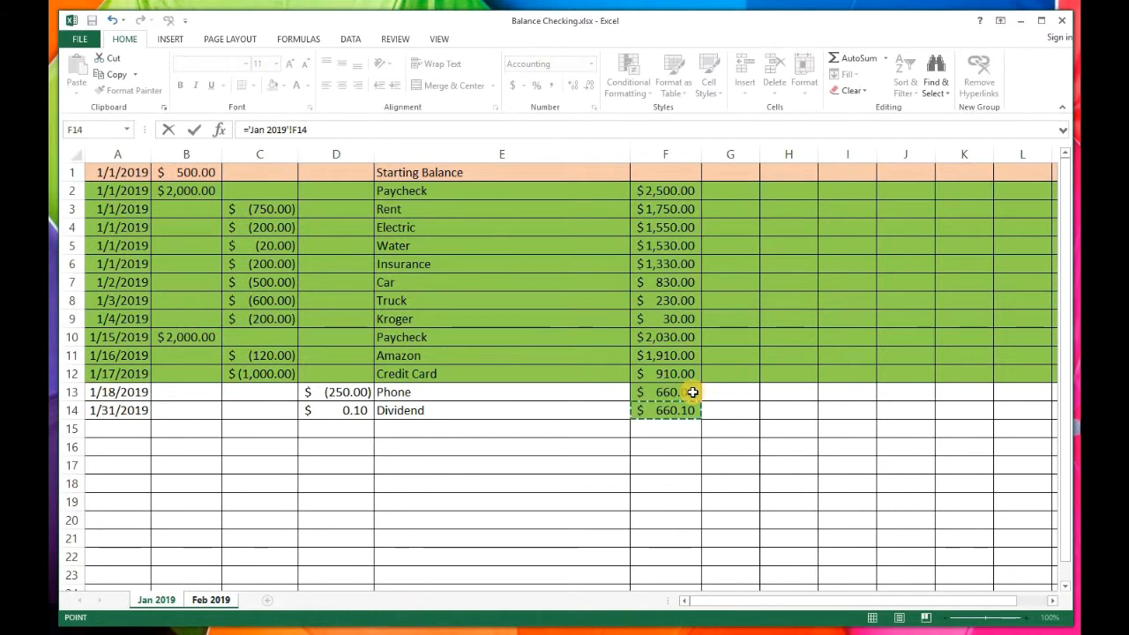
key(Return)
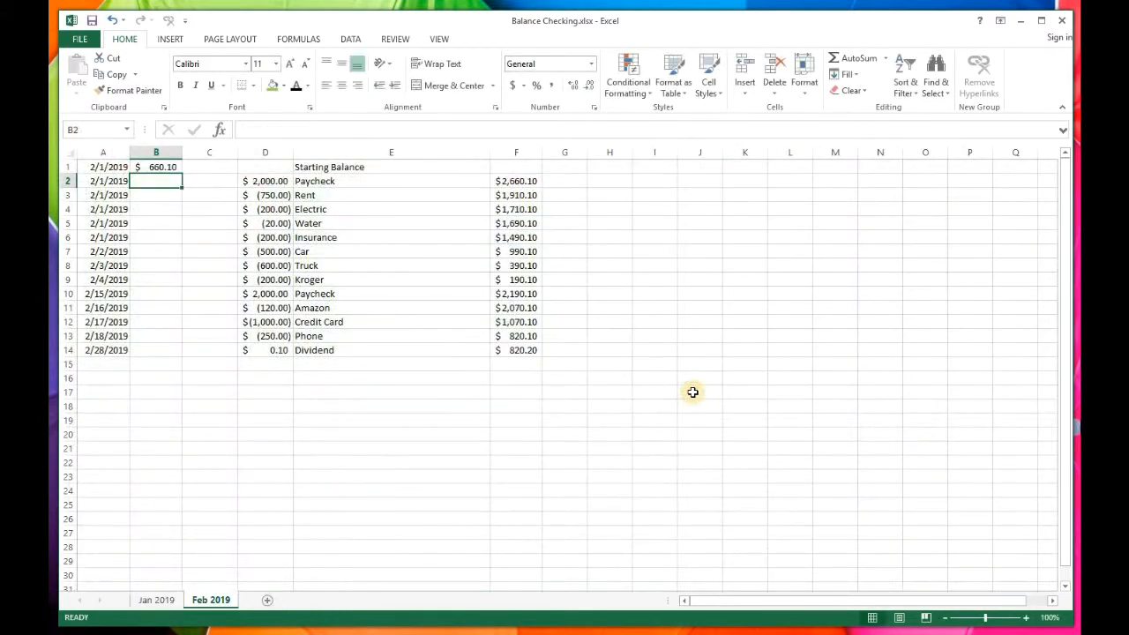
Step: Check the reference in B1 of Feb 2019 against the ending balance cell F14 on Jan 2019
click(156, 168)
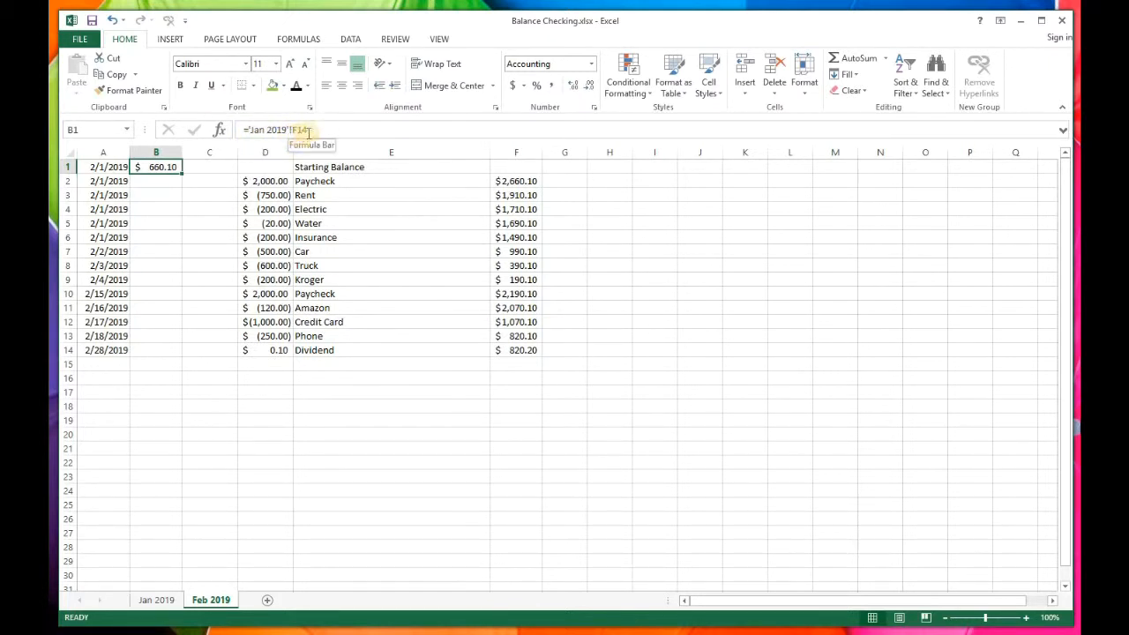
click(157, 601)
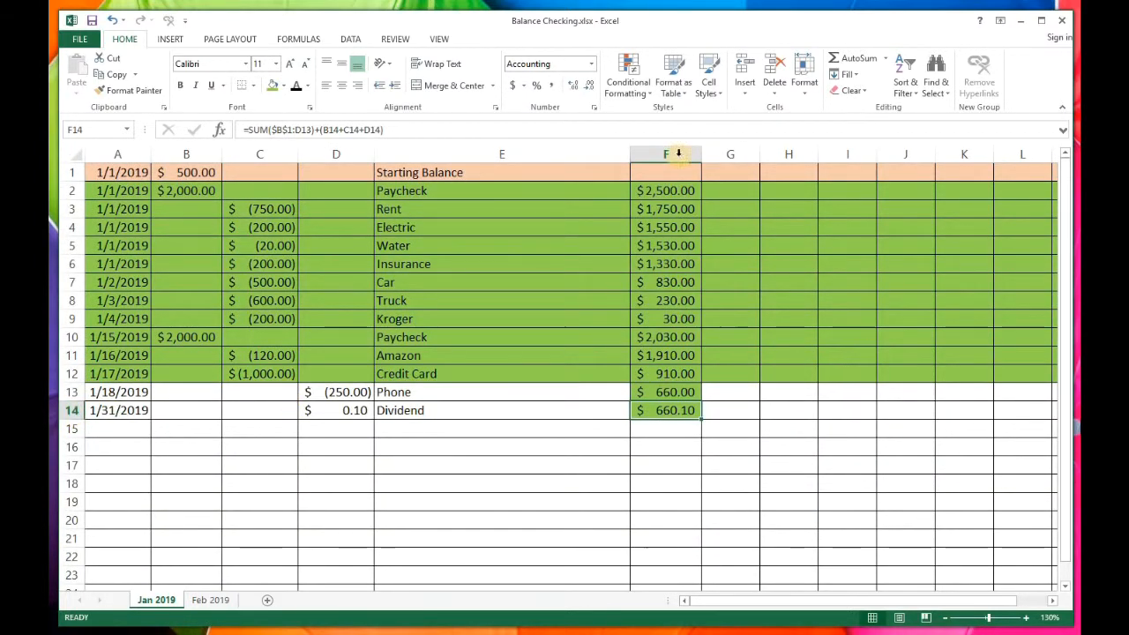
click(212, 600)
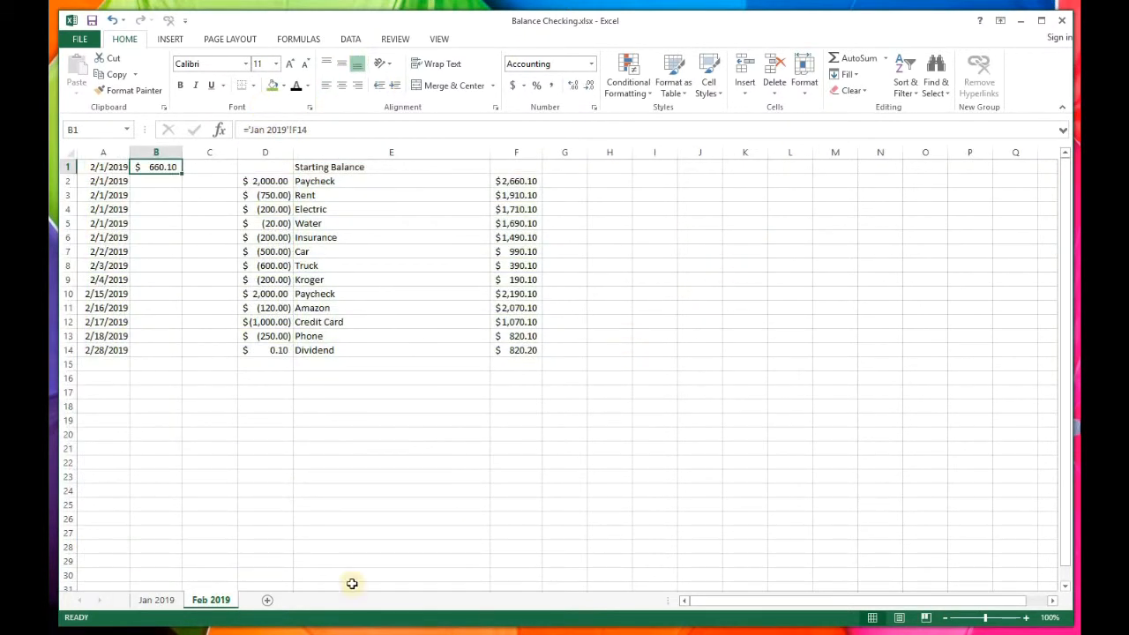
Step: On the Jan 2019 sheet, insert a blank row above the Dividend transaction in row 14
click(156, 601)
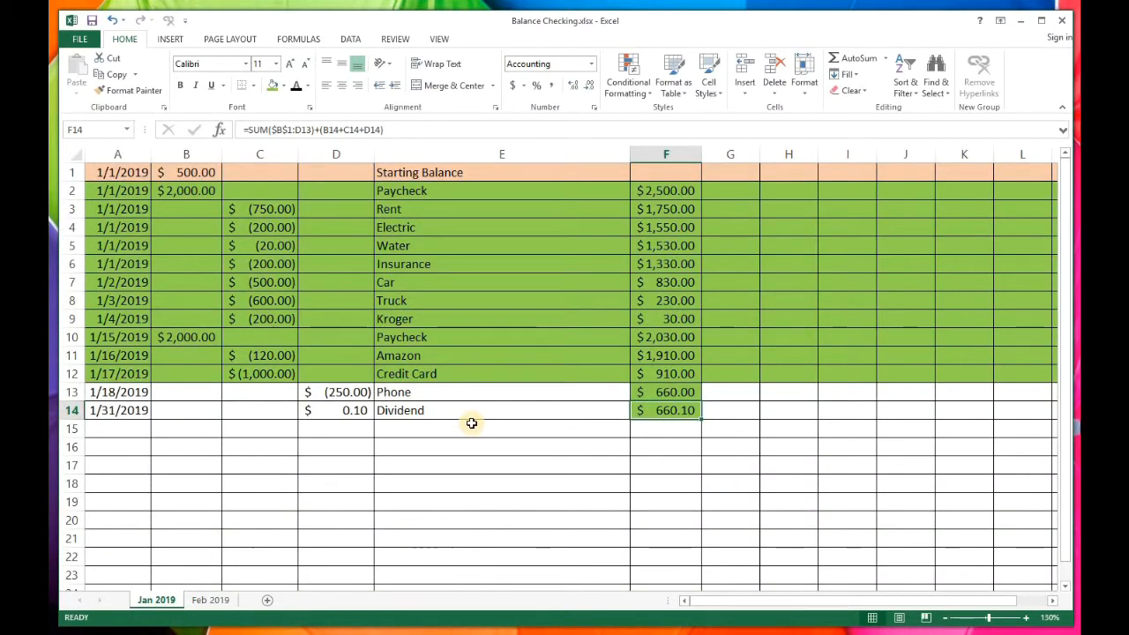
click(69, 410)
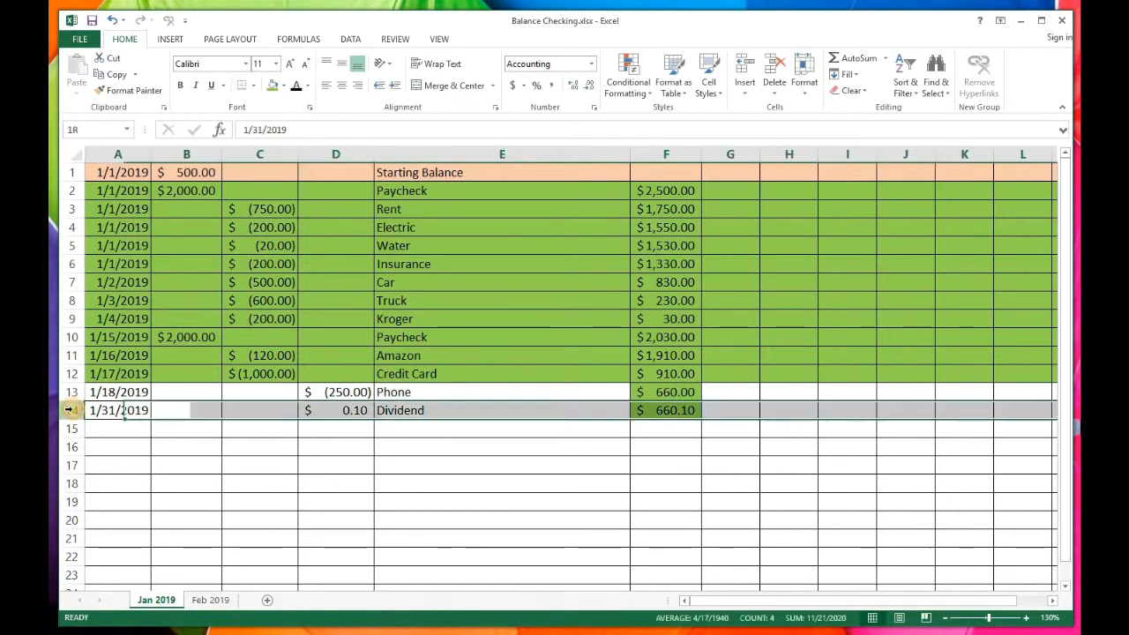
right_click(72, 418)
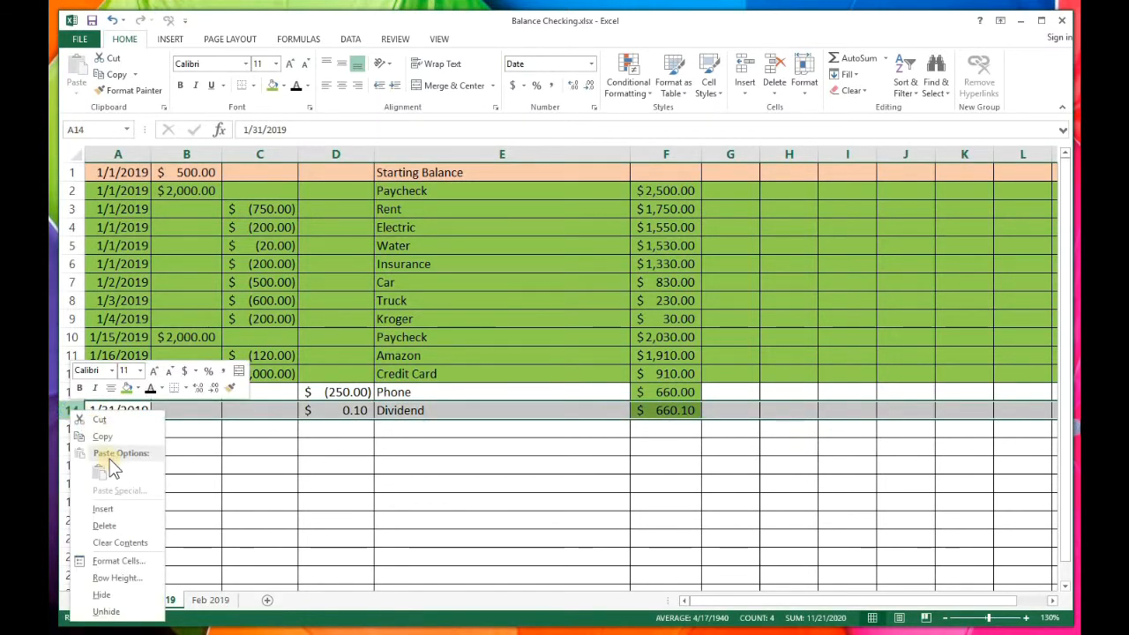
right_click(70, 408)
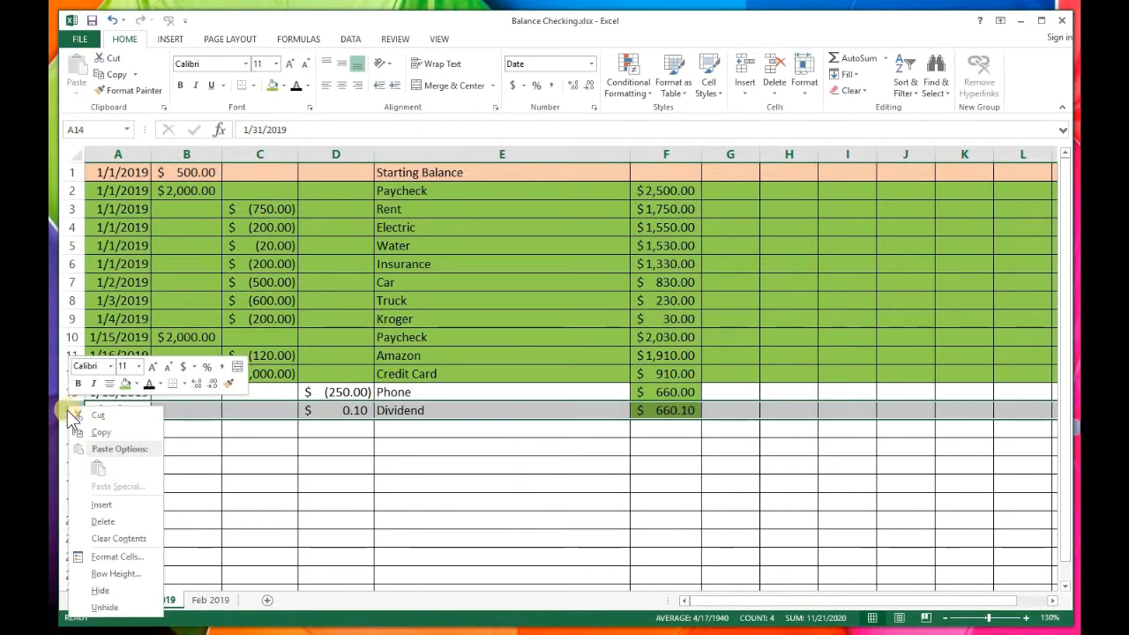
click(374, 543)
click(68, 413)
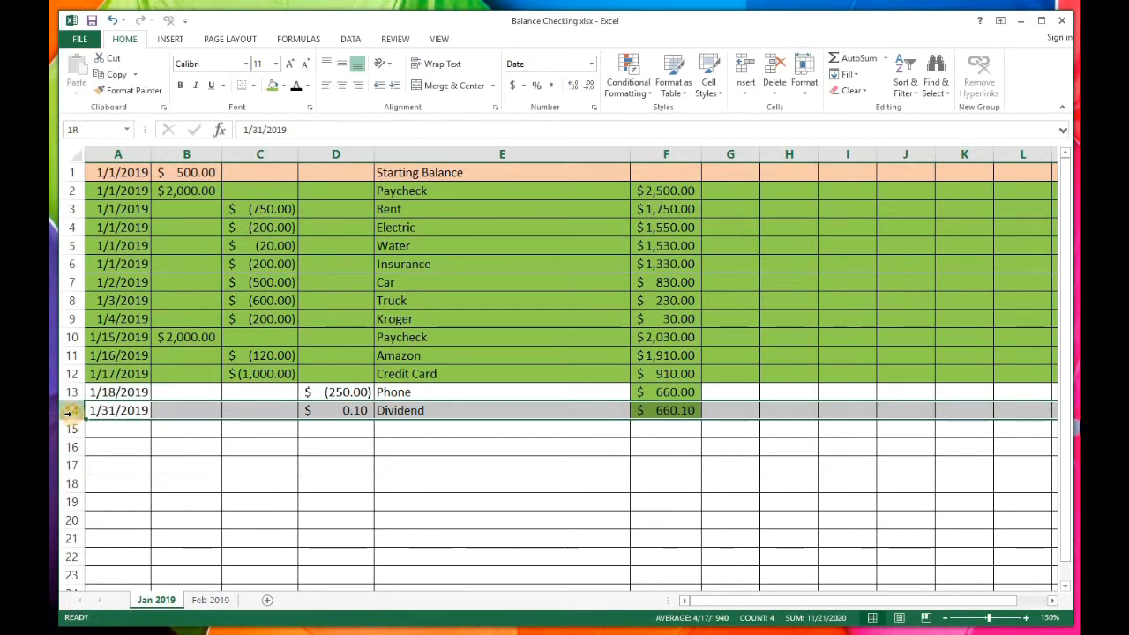
right_click(68, 412)
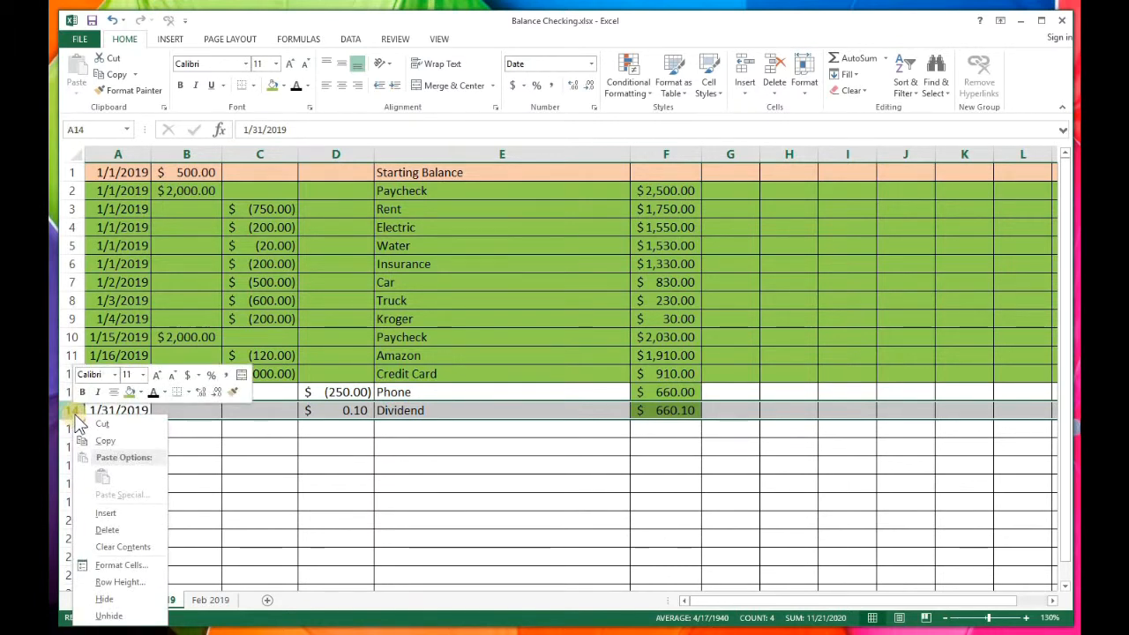
click(103, 510)
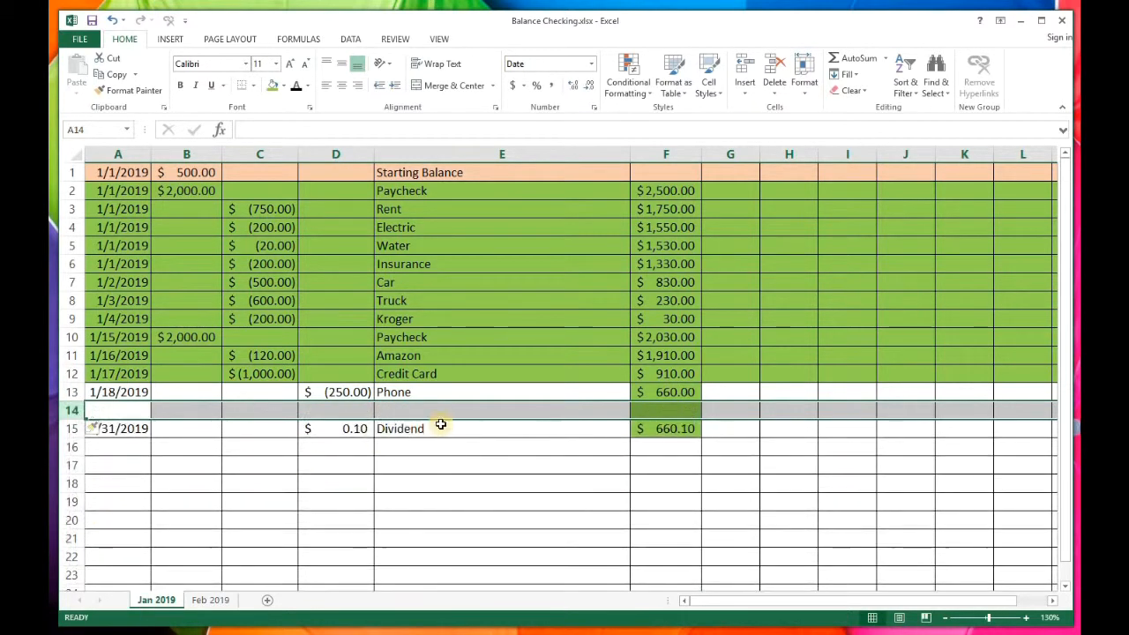
Step: Enter Pizza as the description in E14 and -25 as its pending amount in D14
click(420, 412)
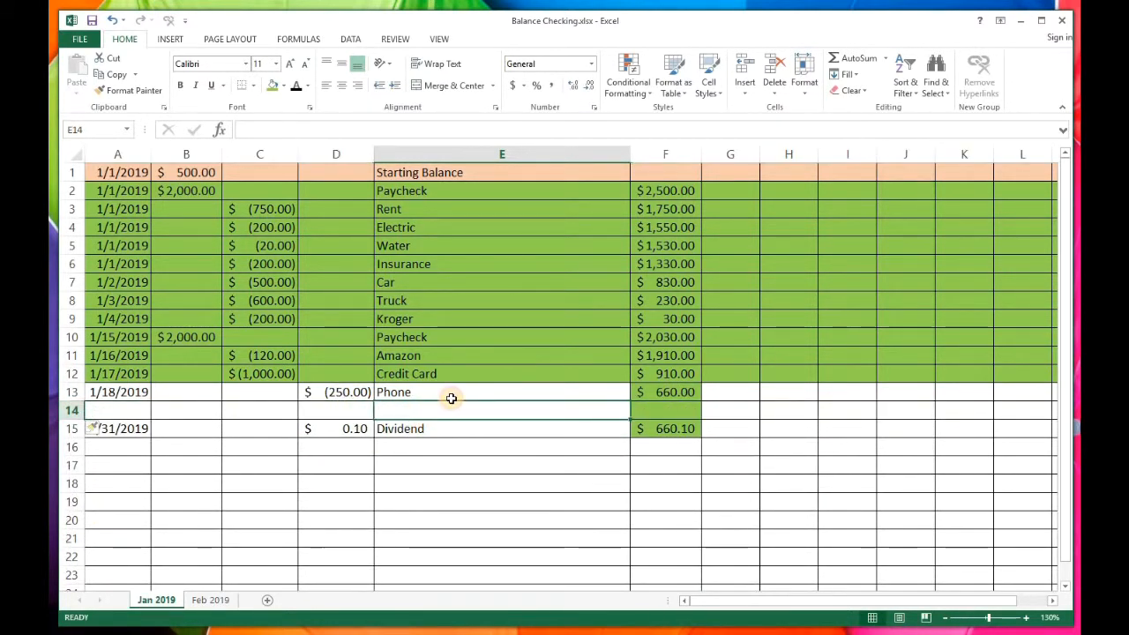
text(Pizza)
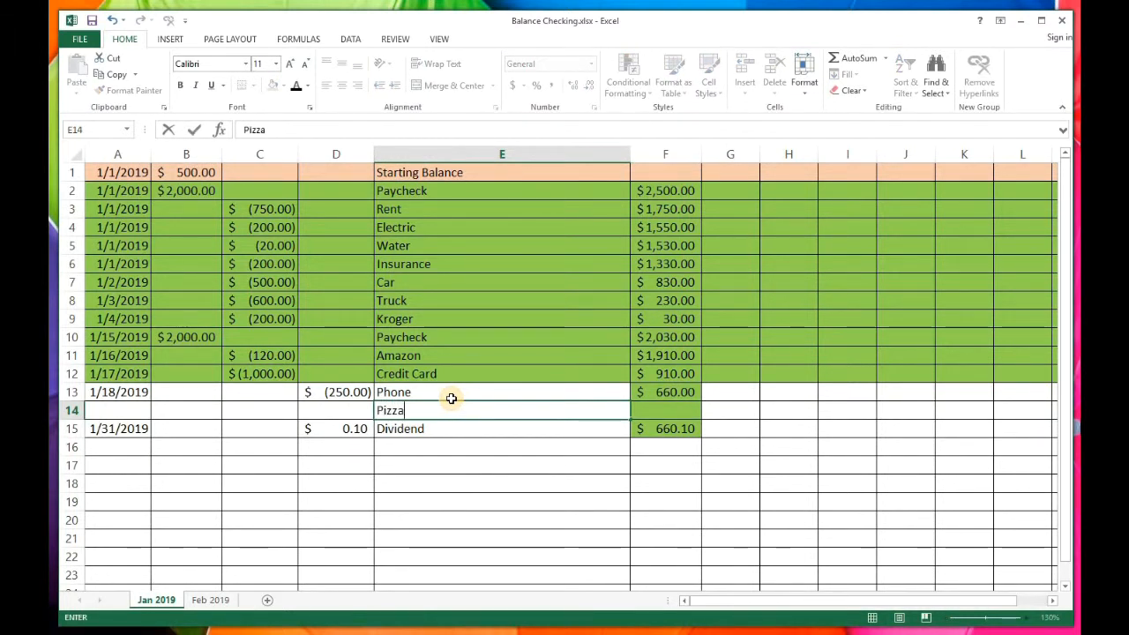
click(345, 412)
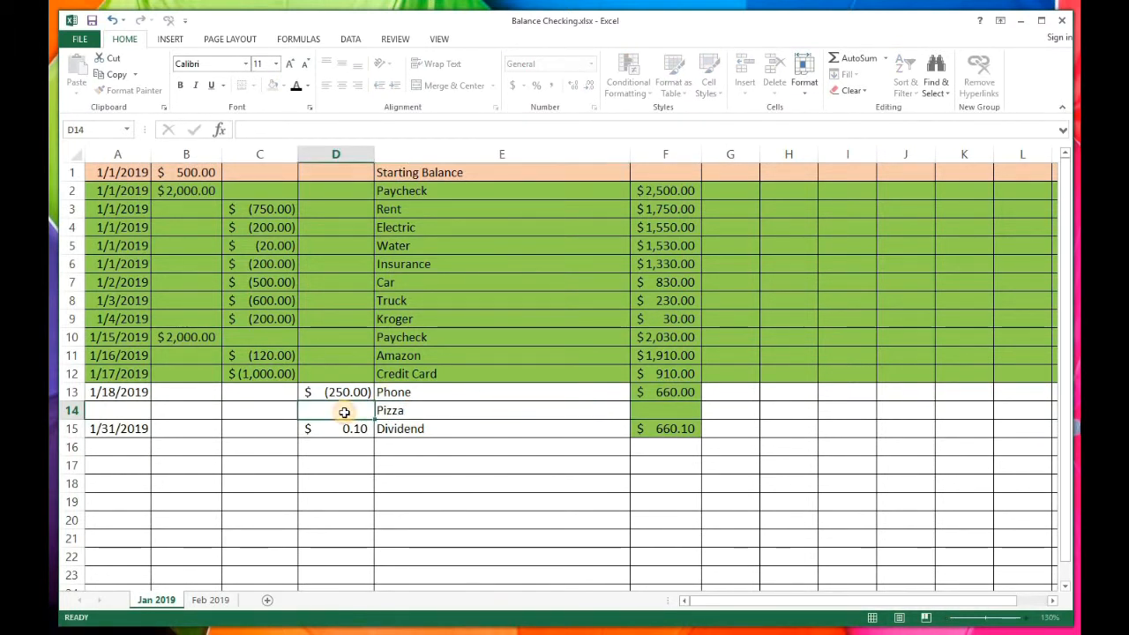
text(25)
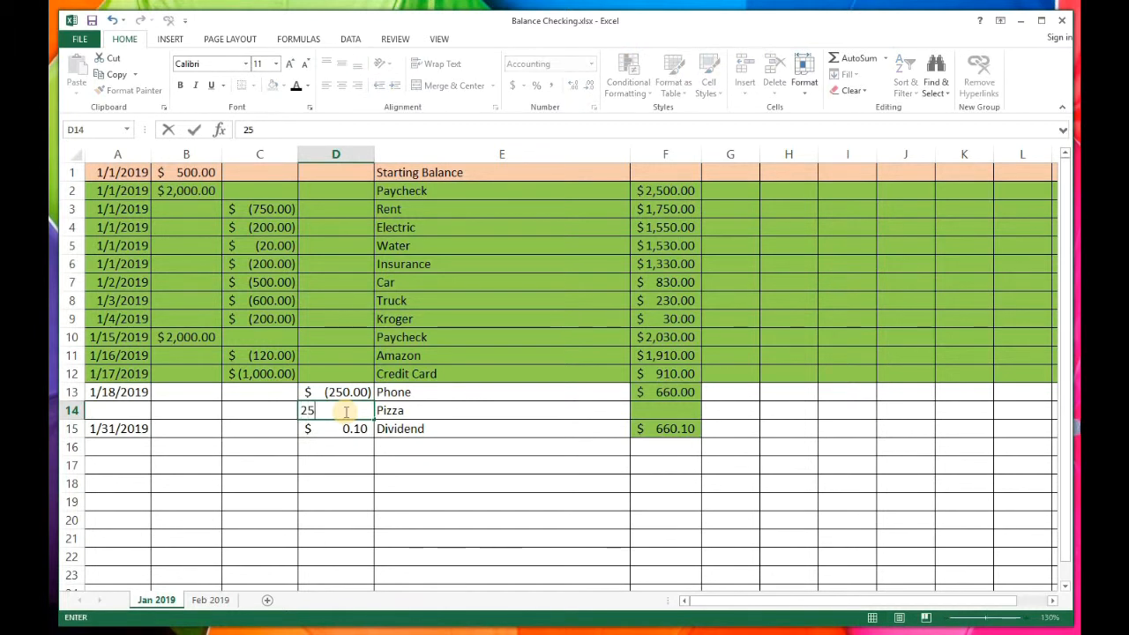
text(-)
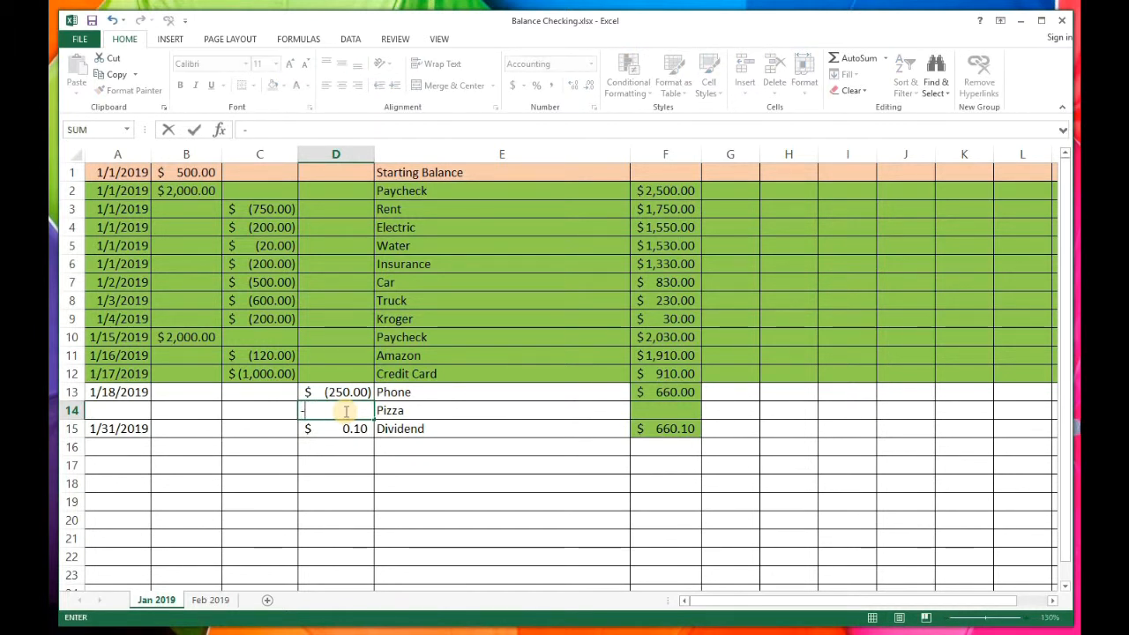
key(Return)
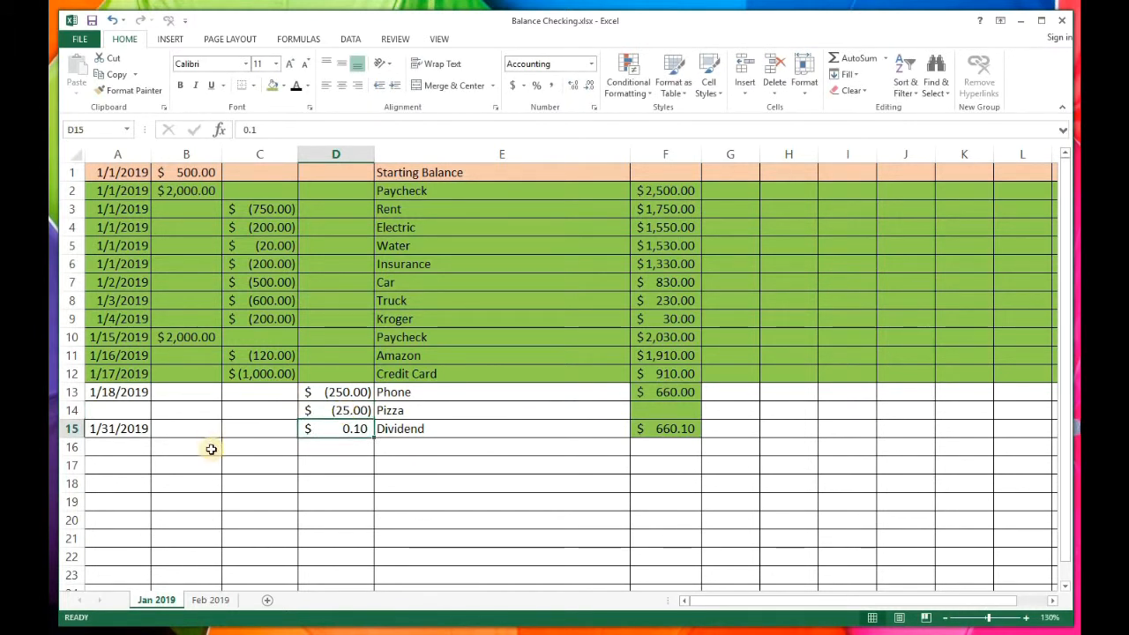
Step: Fill the date series from the Phone row down to A14 so the Pizza row is dated 1/19/2019
click(140, 398)
drag(150, 402, 144, 415)
click(257, 431)
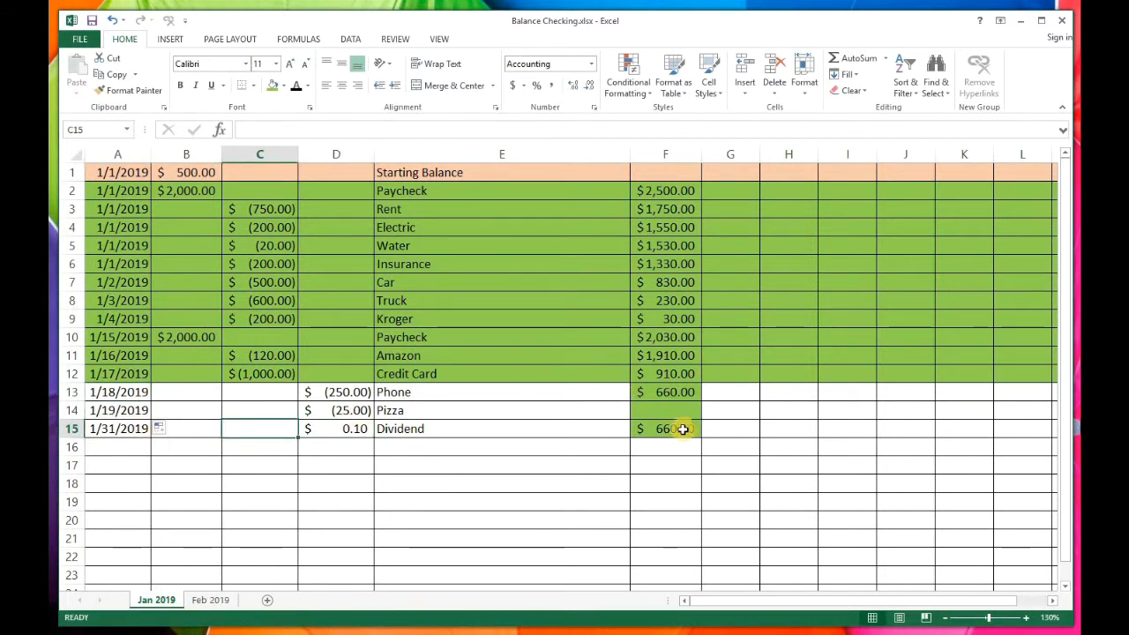
Step: Fill the running balance formula from F11 down to F15 so it covers the Pizza and Dividend rows
click(686, 362)
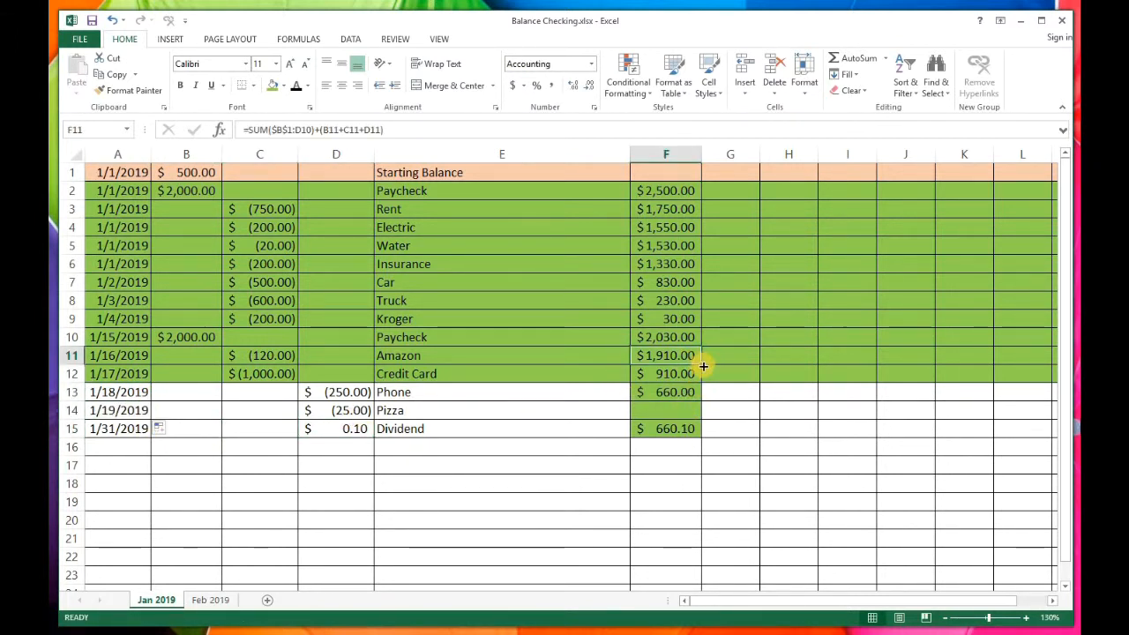
drag(703, 366, 703, 435)
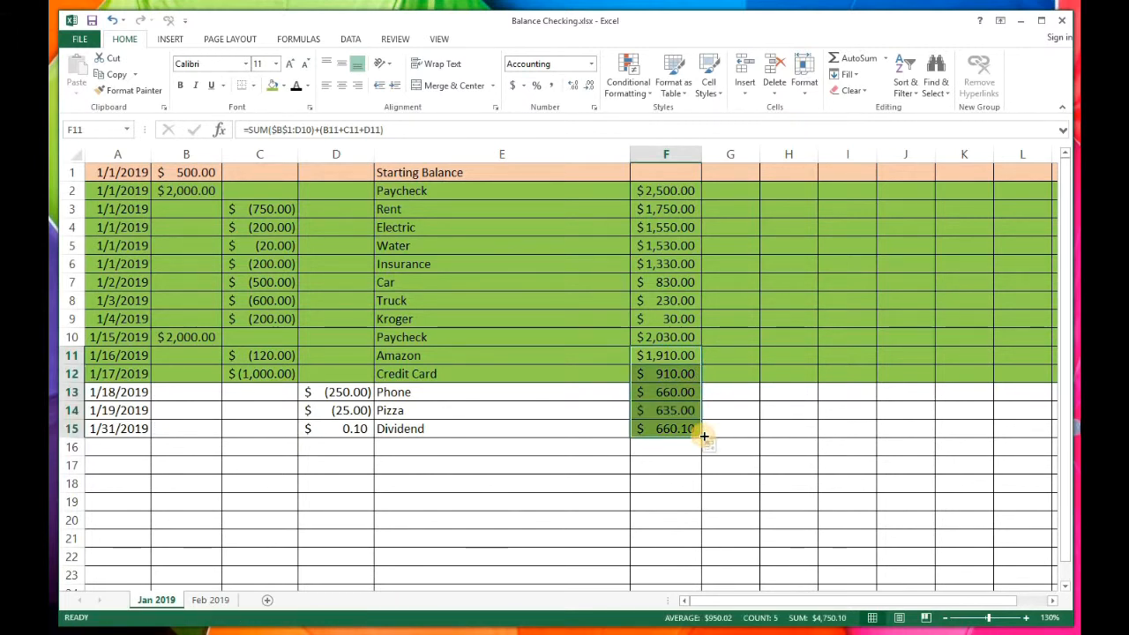
click(667, 431)
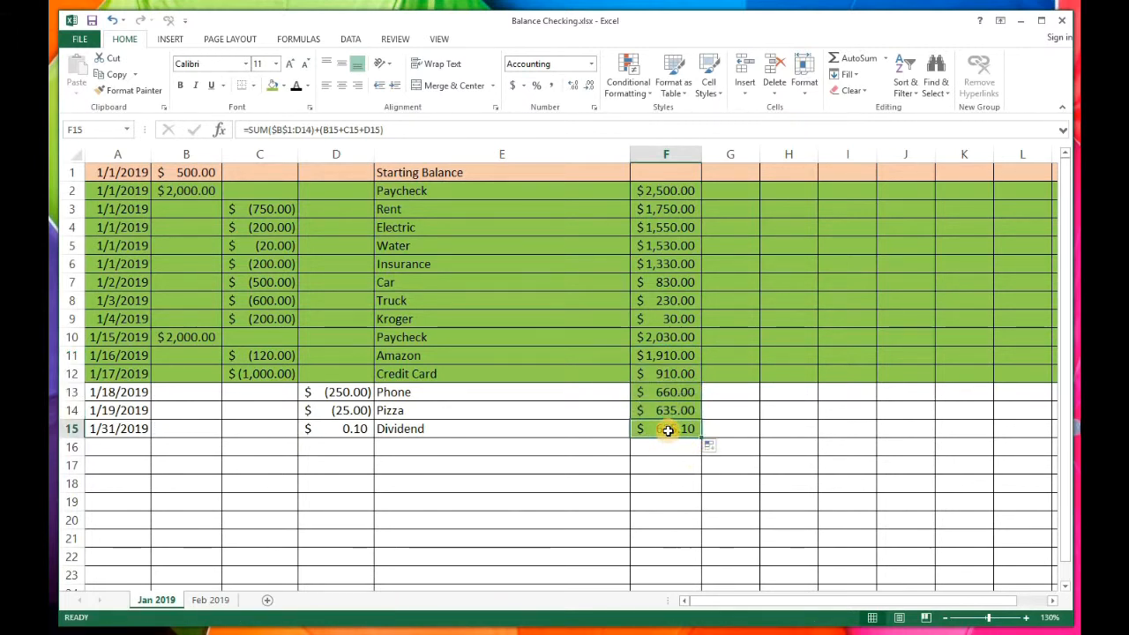
Step: Check the starting balance link in B1 of Feb 2019 against the Dividend row's balance in F15 on Jan 2019
click(212, 600)
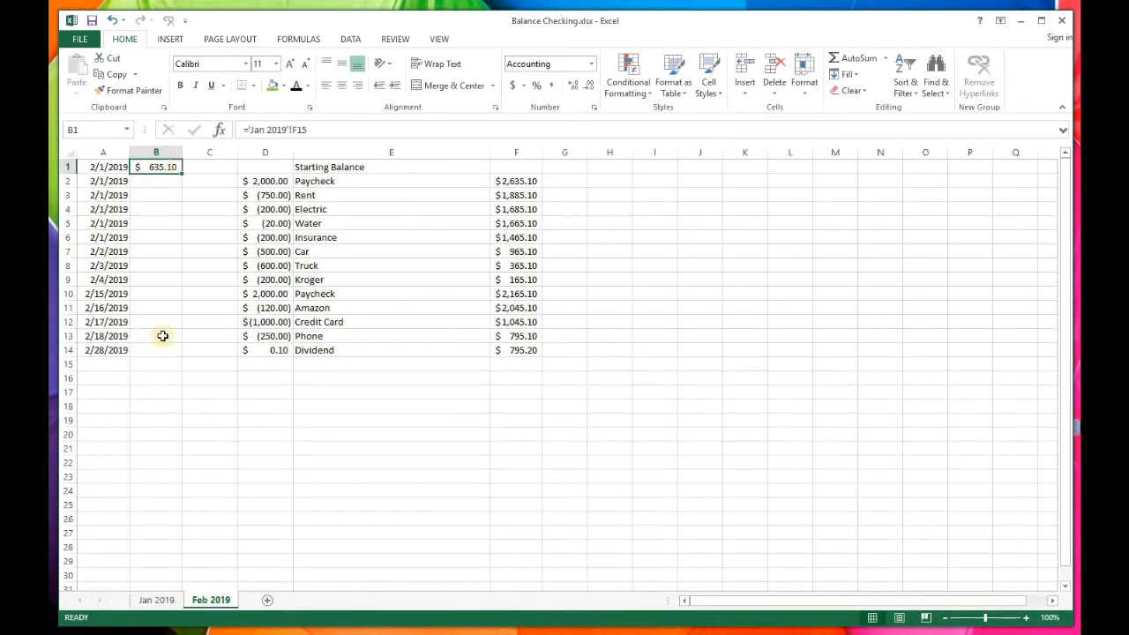
click(157, 602)
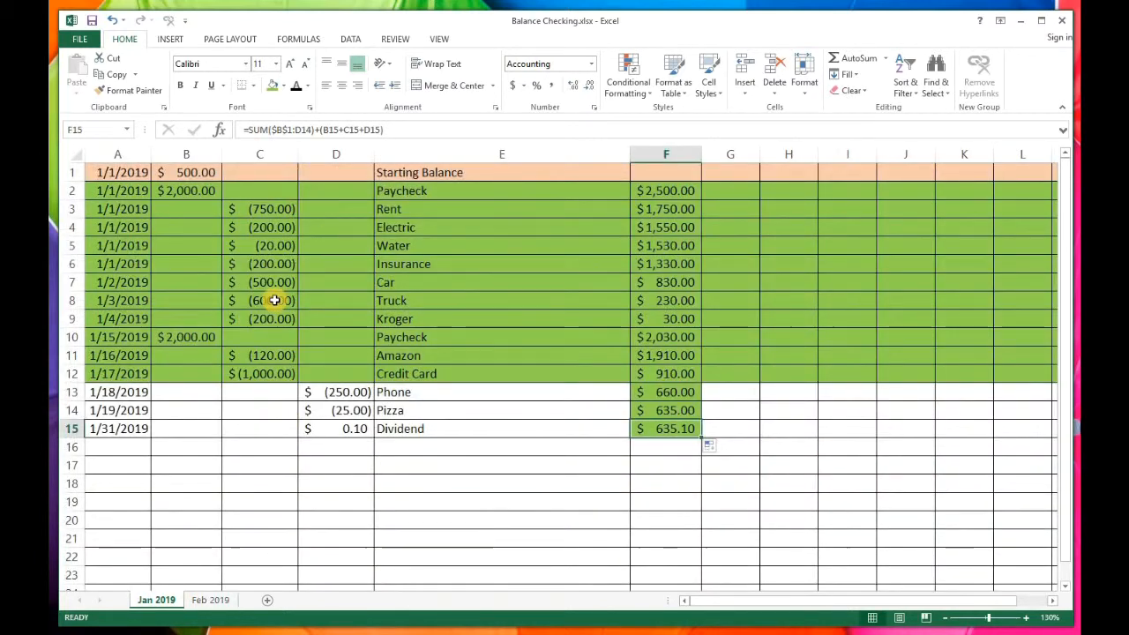
click(214, 598)
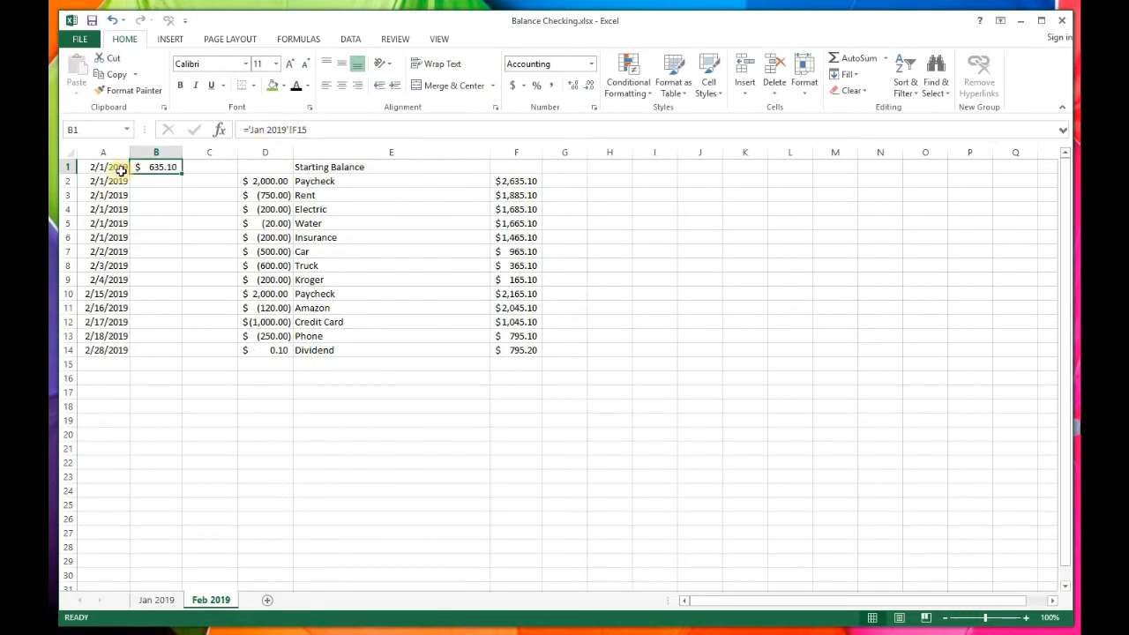
click(157, 600)
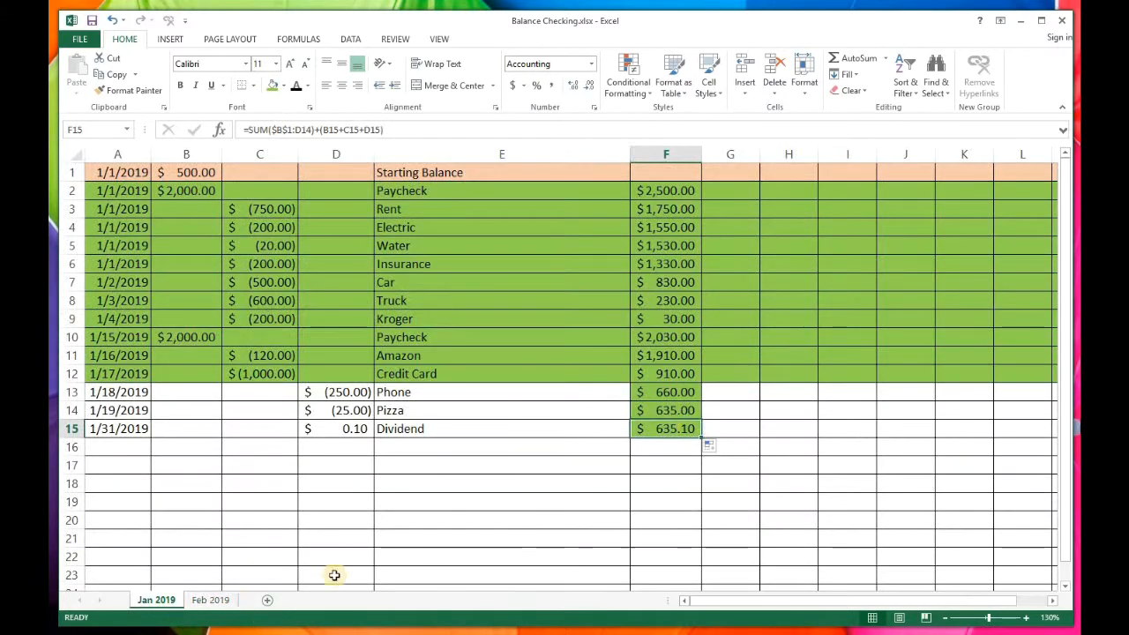
click(668, 465)
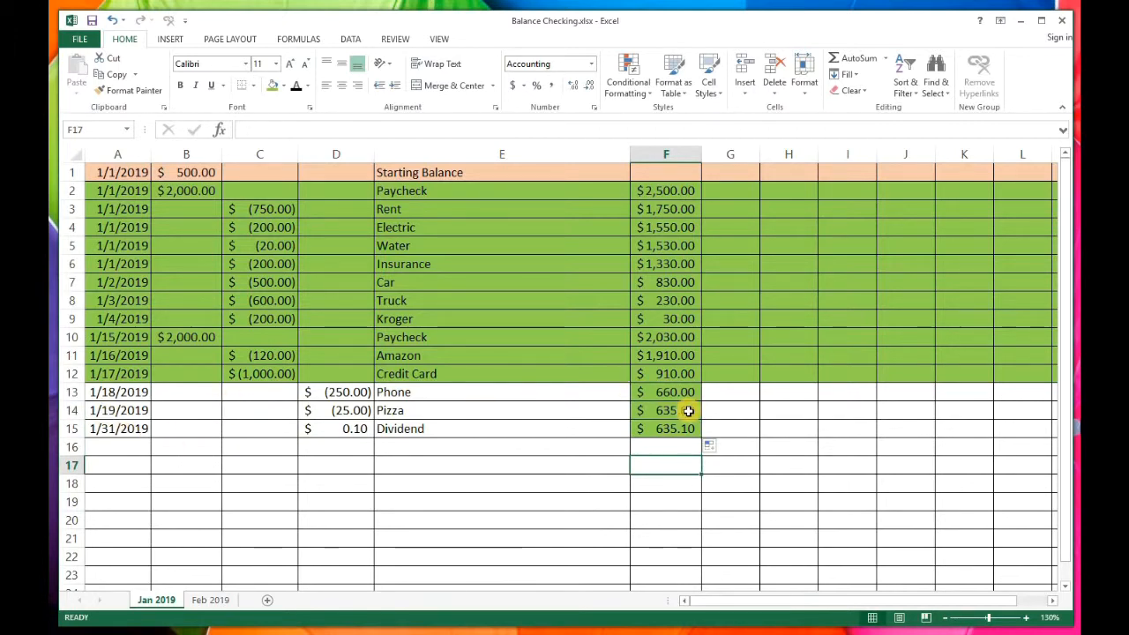
click(213, 602)
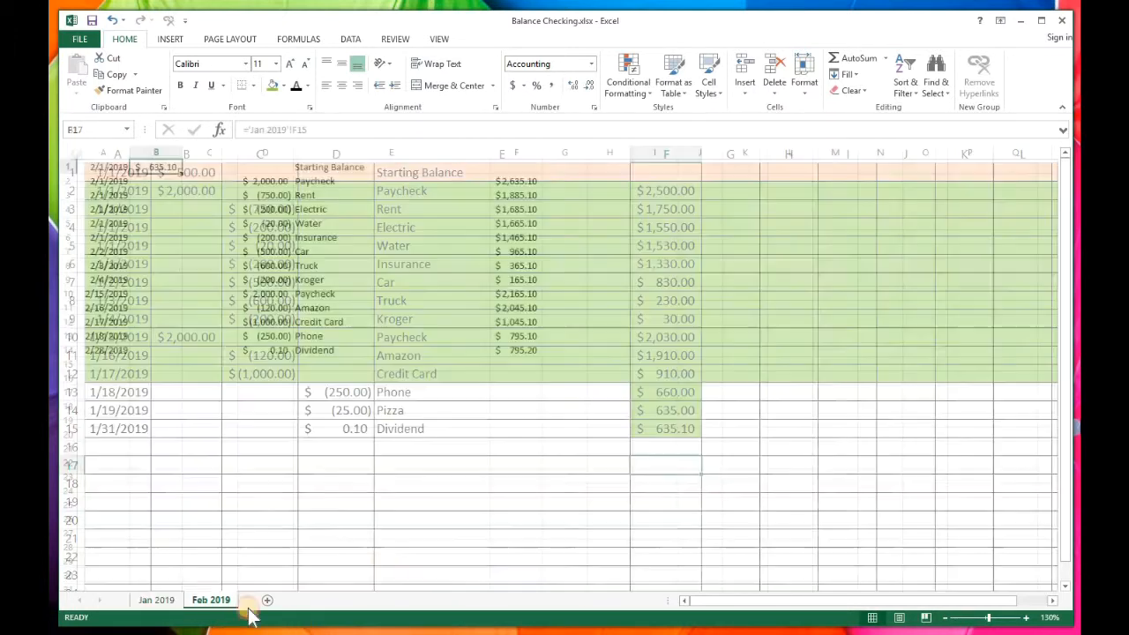
click(159, 600)
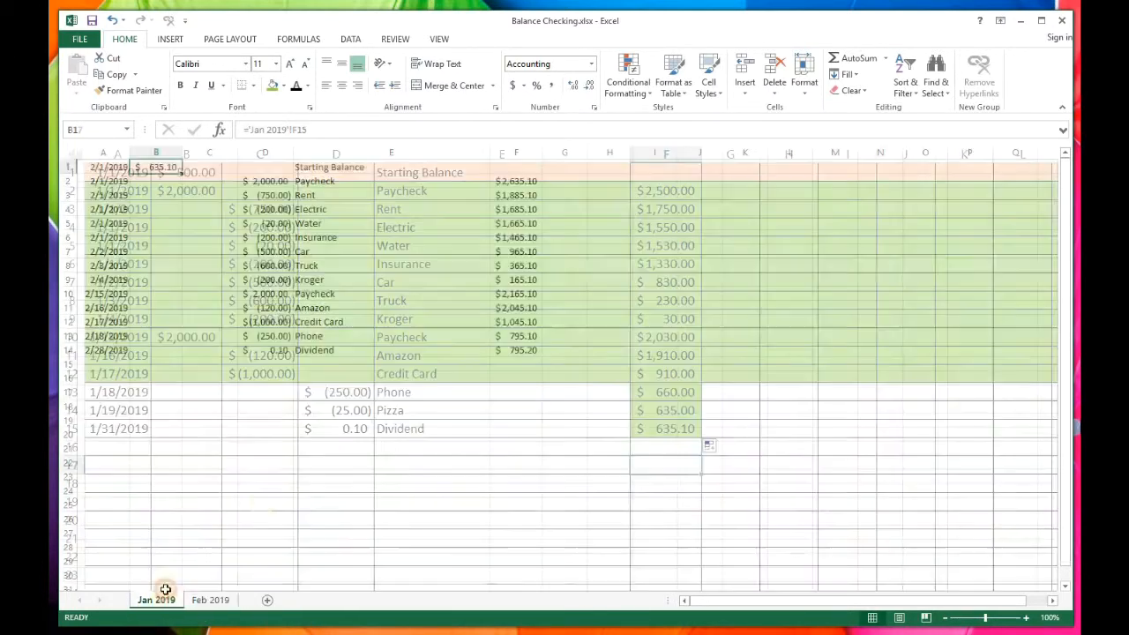
Step: On the Jan 2019 sheet, enter the date 1/31/2019 in A16 and -20 as the pending amount in D16
click(117, 447)
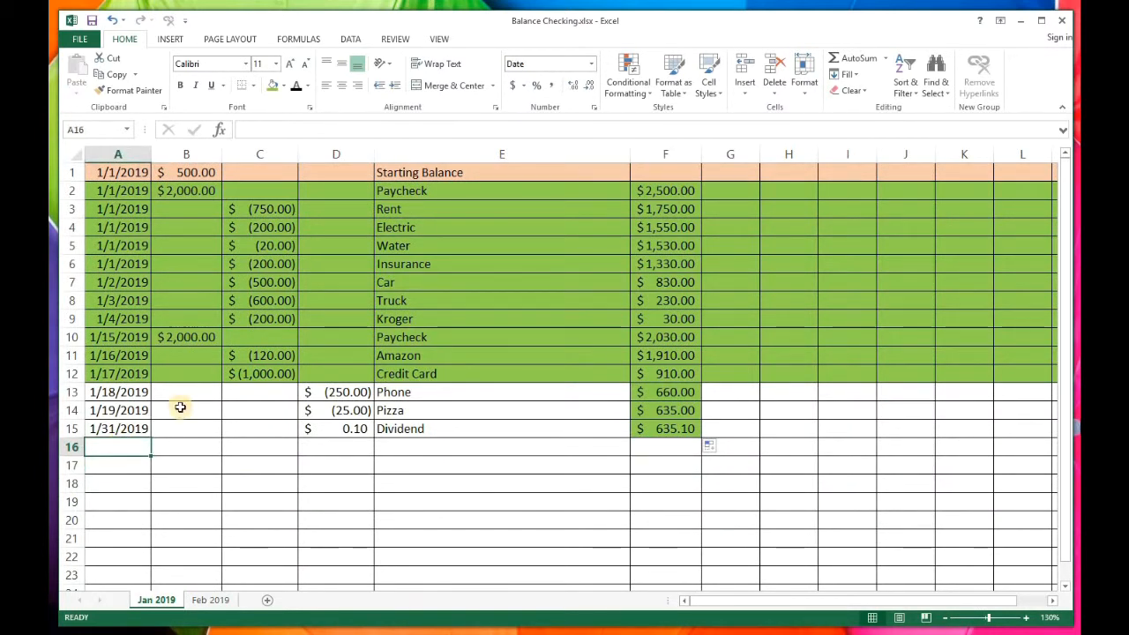
text(1/31/)
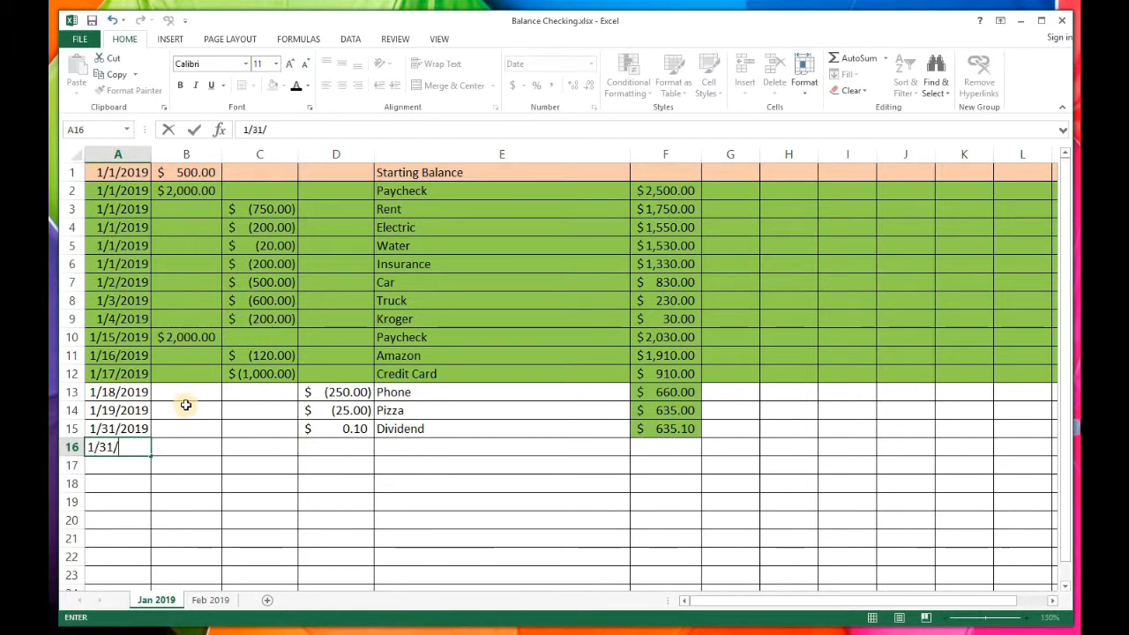
key(Tab)
key(Tab)
key(Tab)
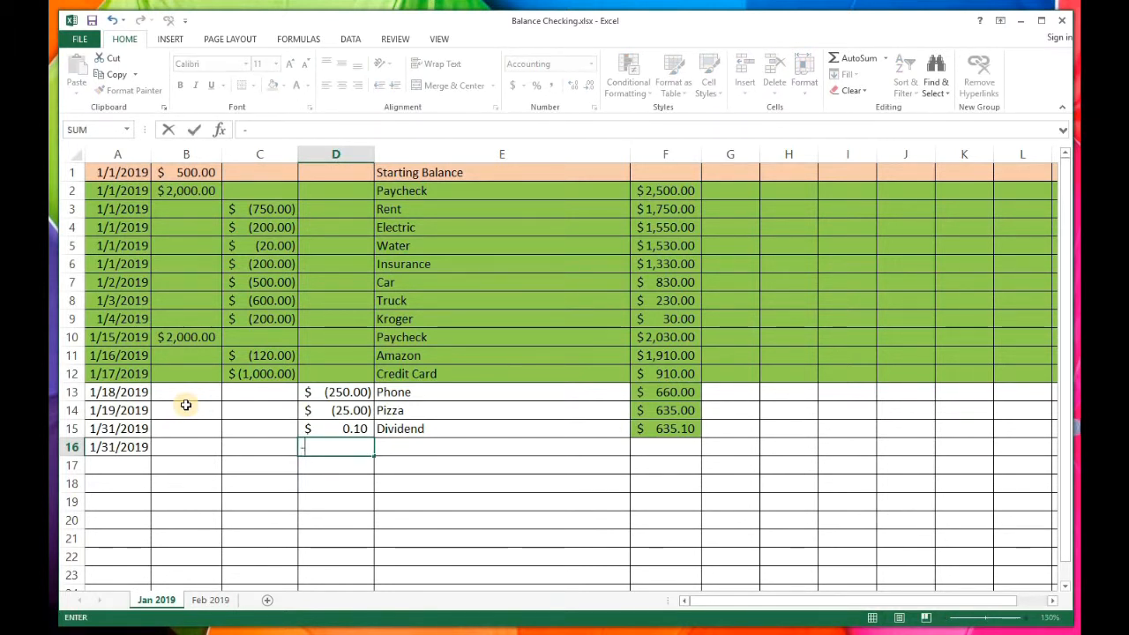
text(-20)
key(Tab)
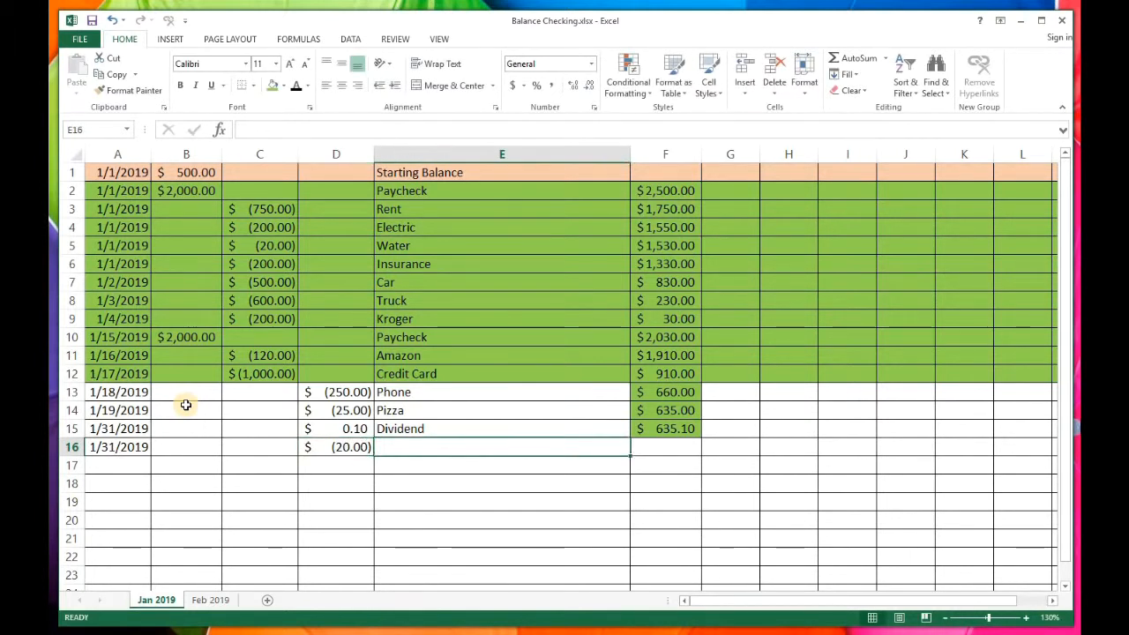
Step: Enter ATM withdrawal as the description in E16 and fill the running balance formula from F15 down to F16
text(ATM wi)
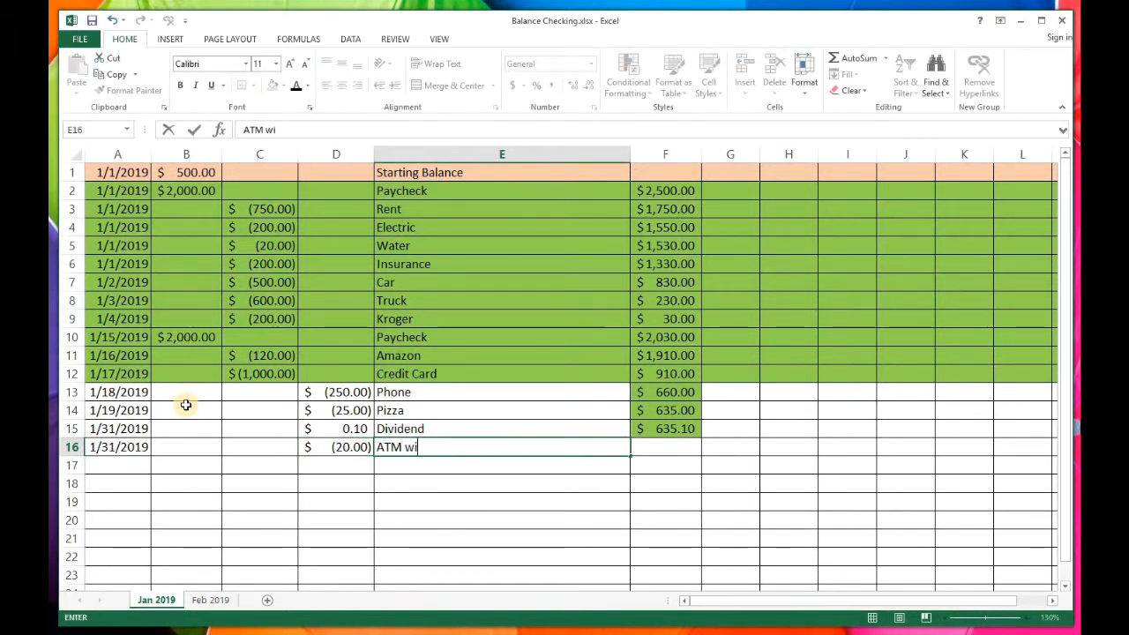
text(thda)
key(BackSpace)
text(rawal)
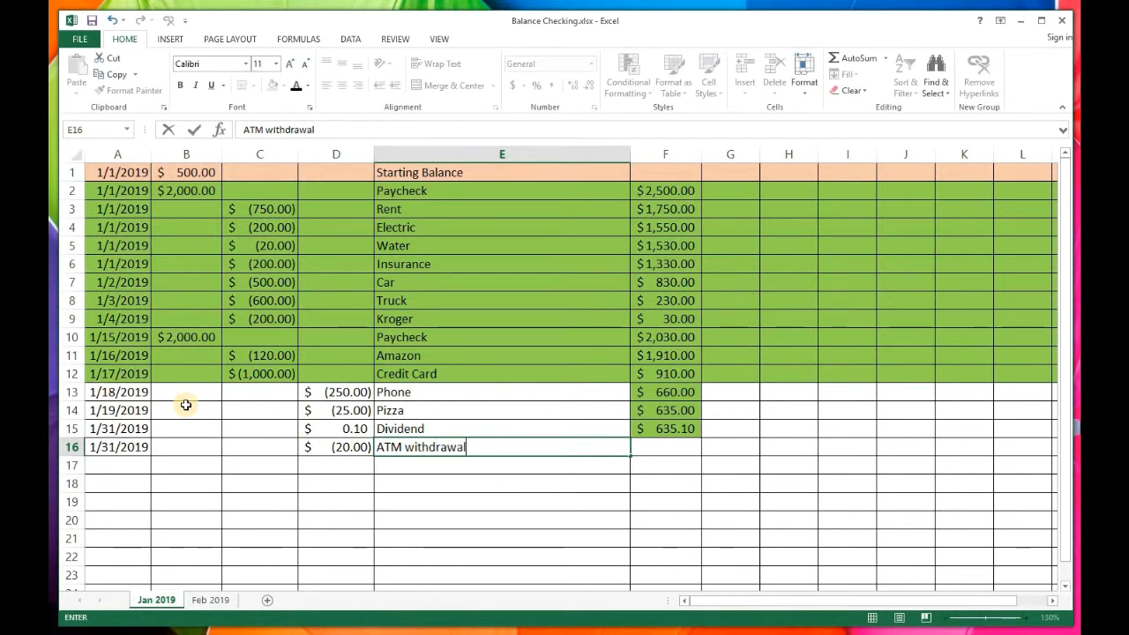
key(Return)
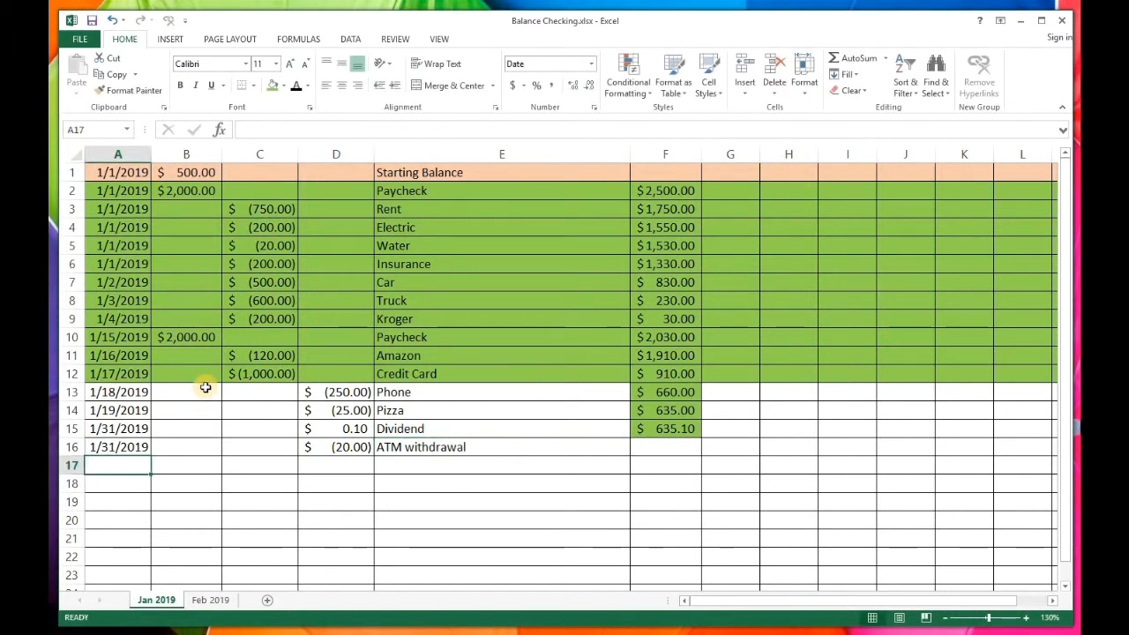
click(672, 429)
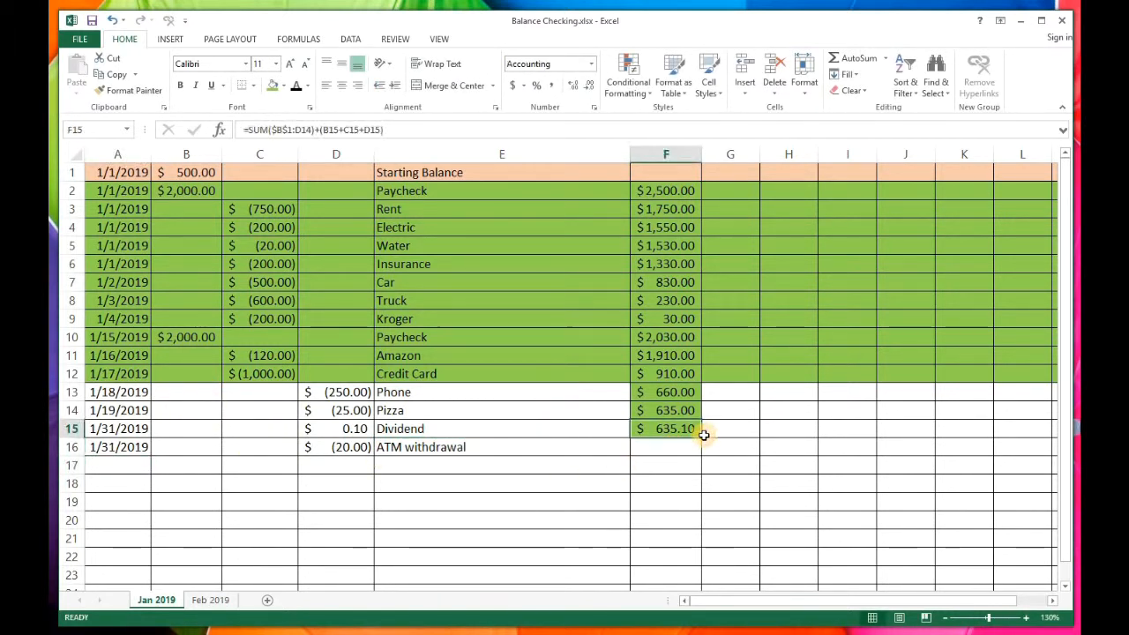
drag(699, 437, 700, 455)
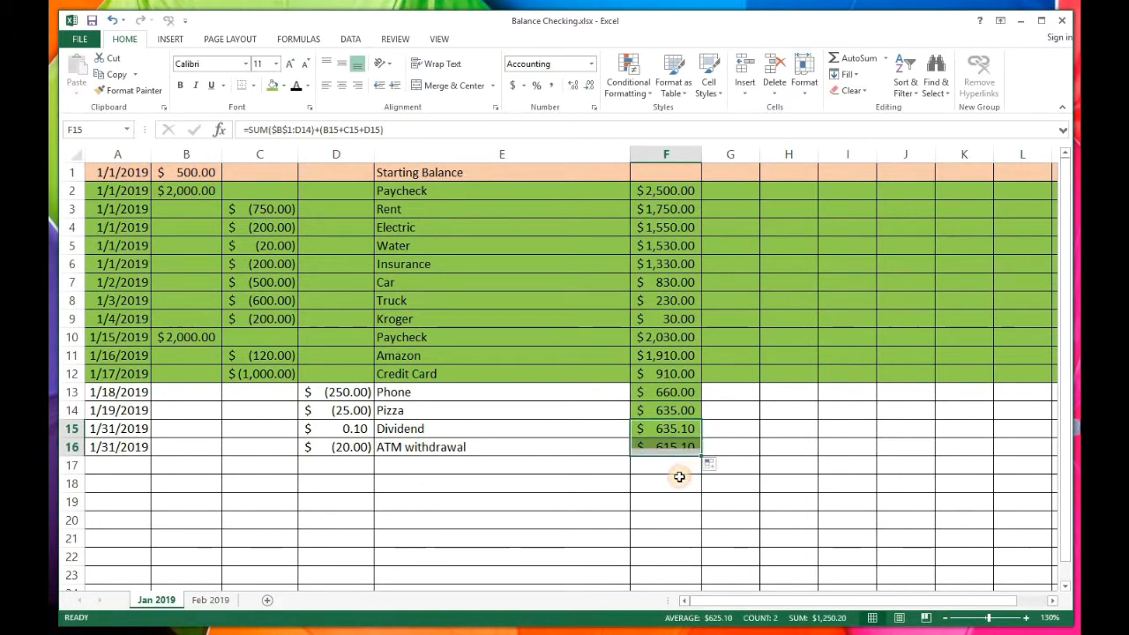
Step: Check which Jan 2019 balance cell the Feb 2019 starting balance refers to, with the ATM withdrawal row added
click(211, 601)
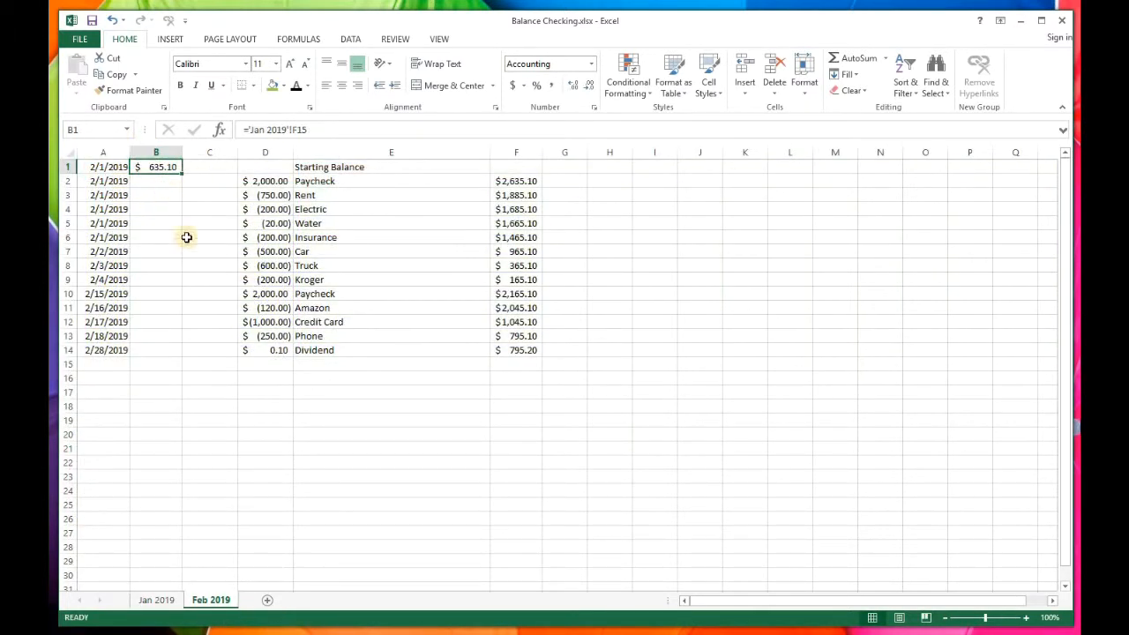
click(159, 601)
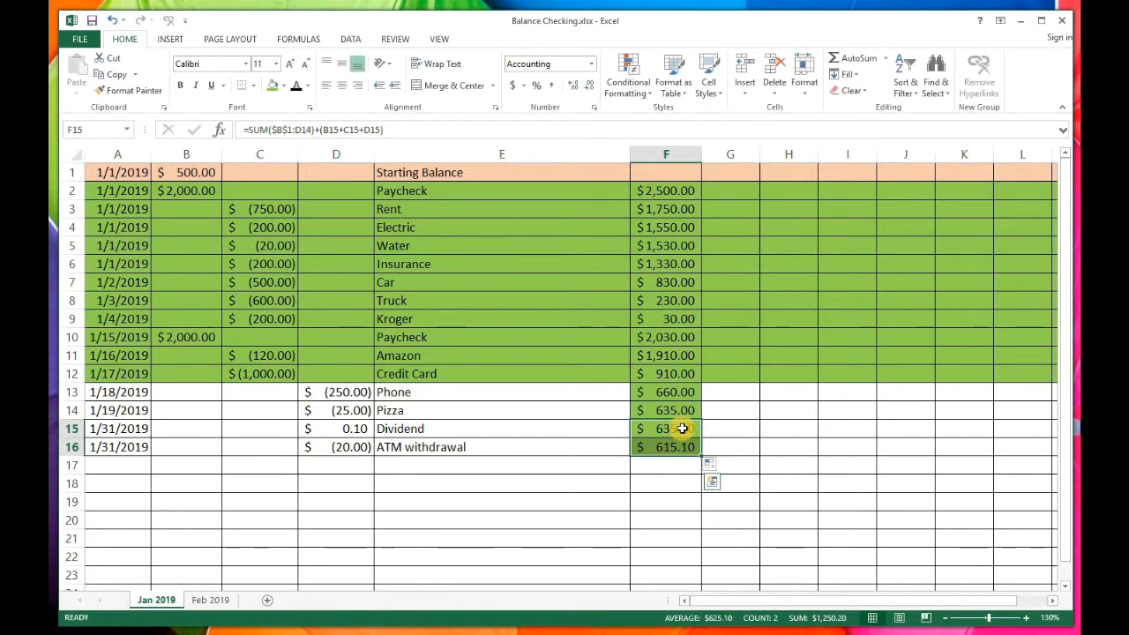
click(679, 430)
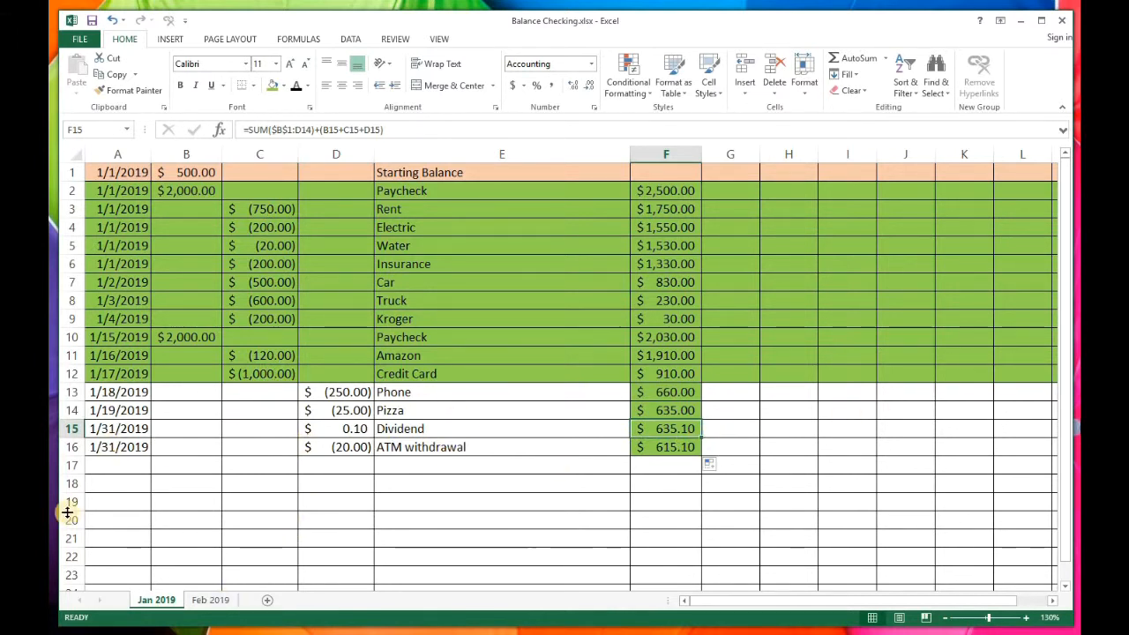
click(71, 447)
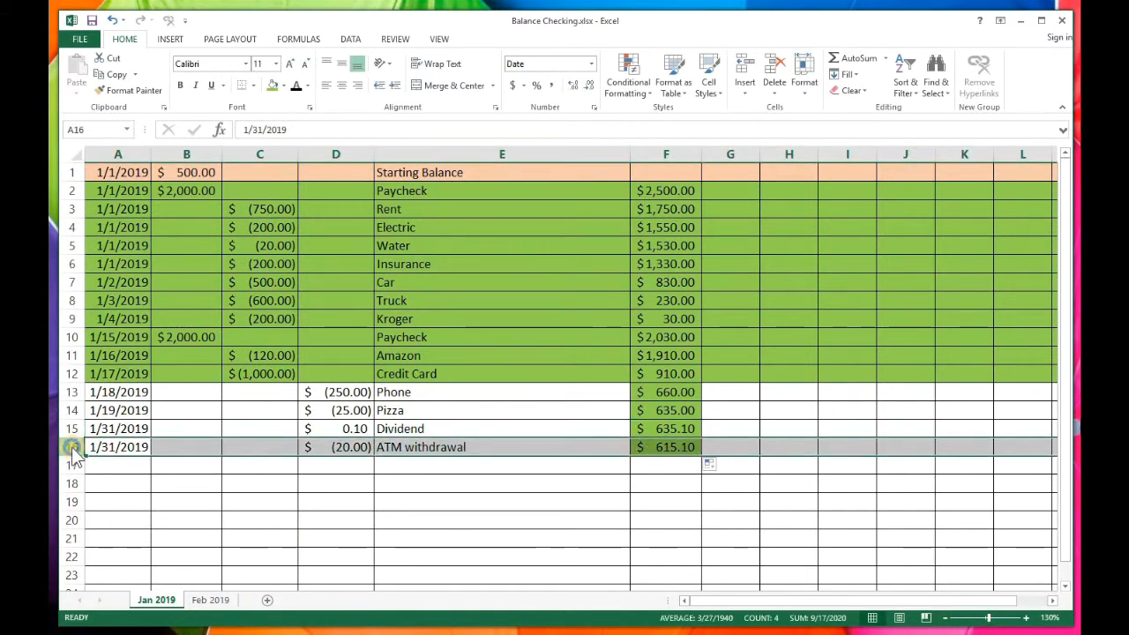
right_click(74, 449)
click(258, 476)
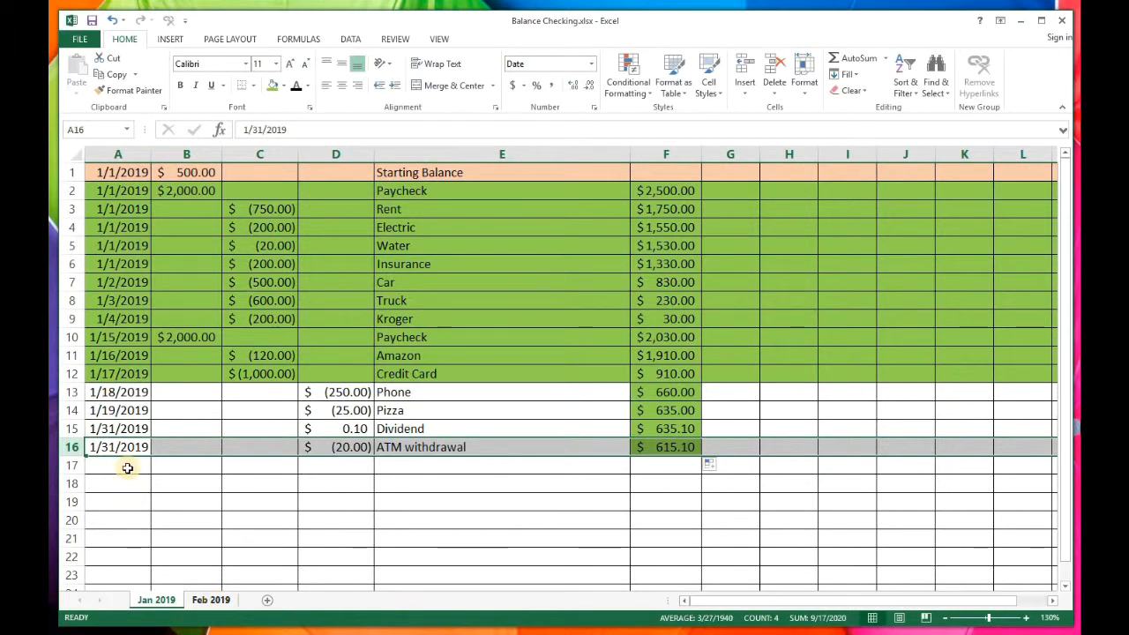
Step: Change the starting balance formula in B1 of Feb 2019 to ='Jan 2019'!F16
click(216, 602)
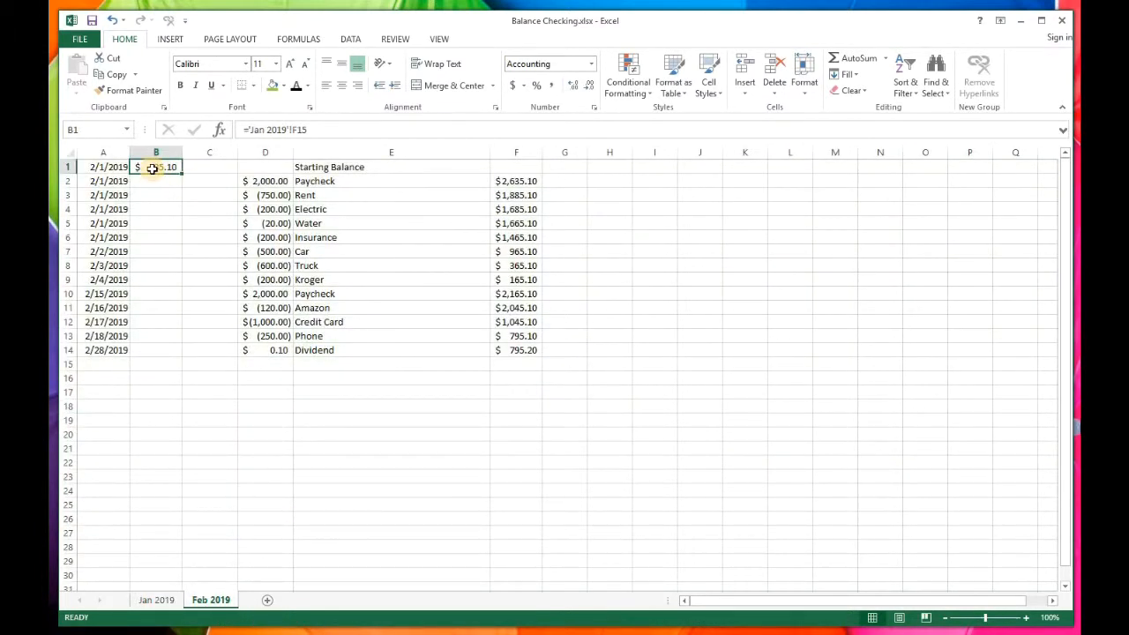
click(302, 129)
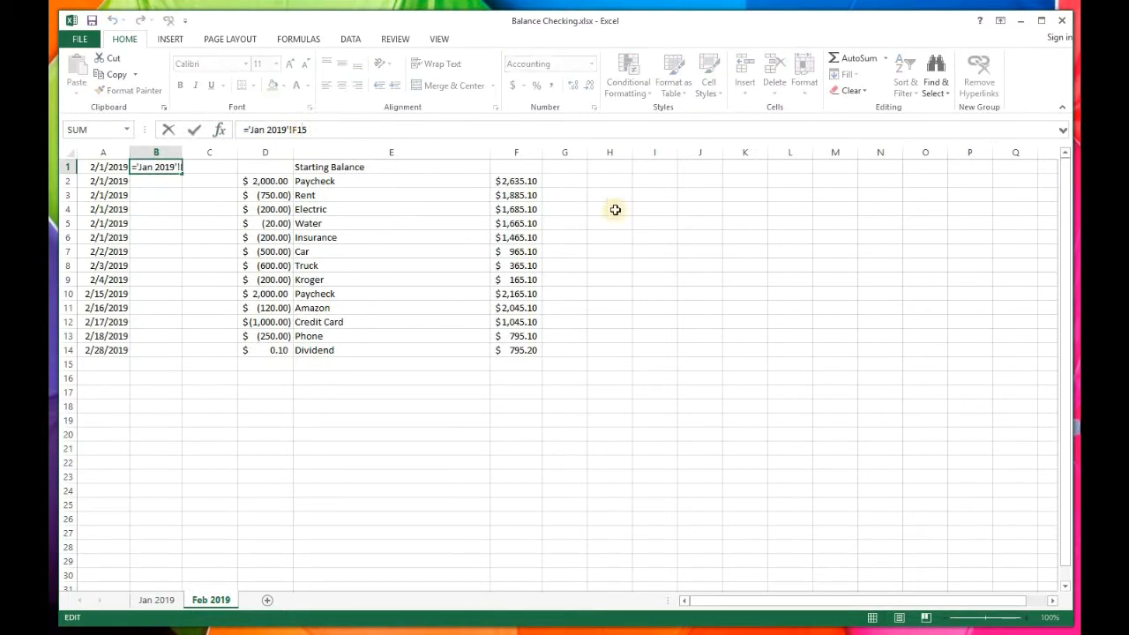
key(BackSpace)
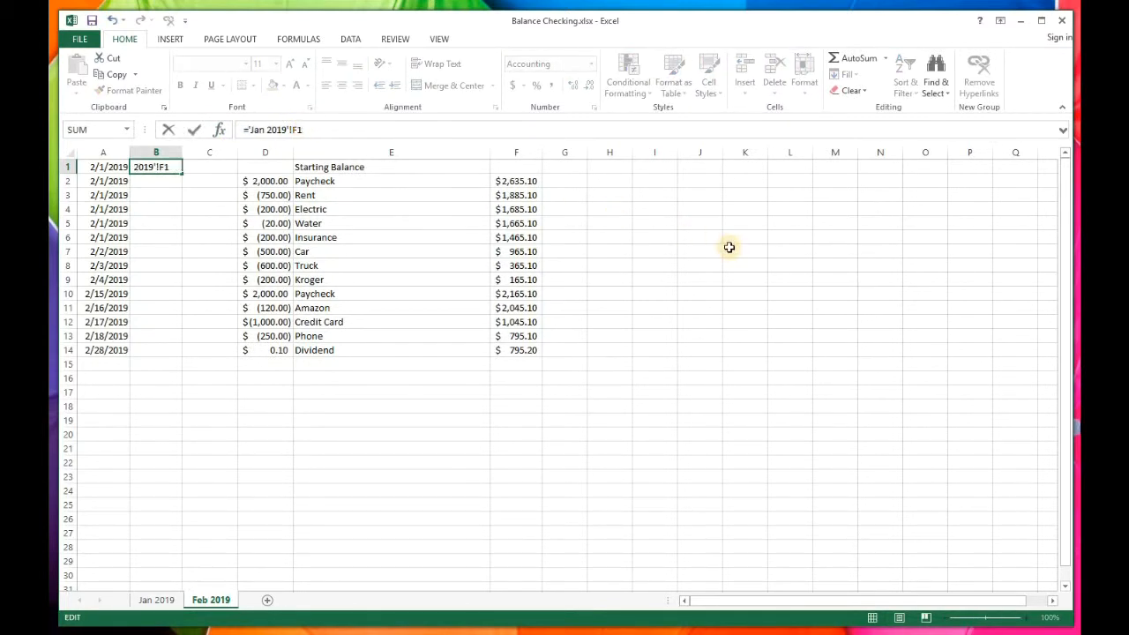
text(6)
key(Return)
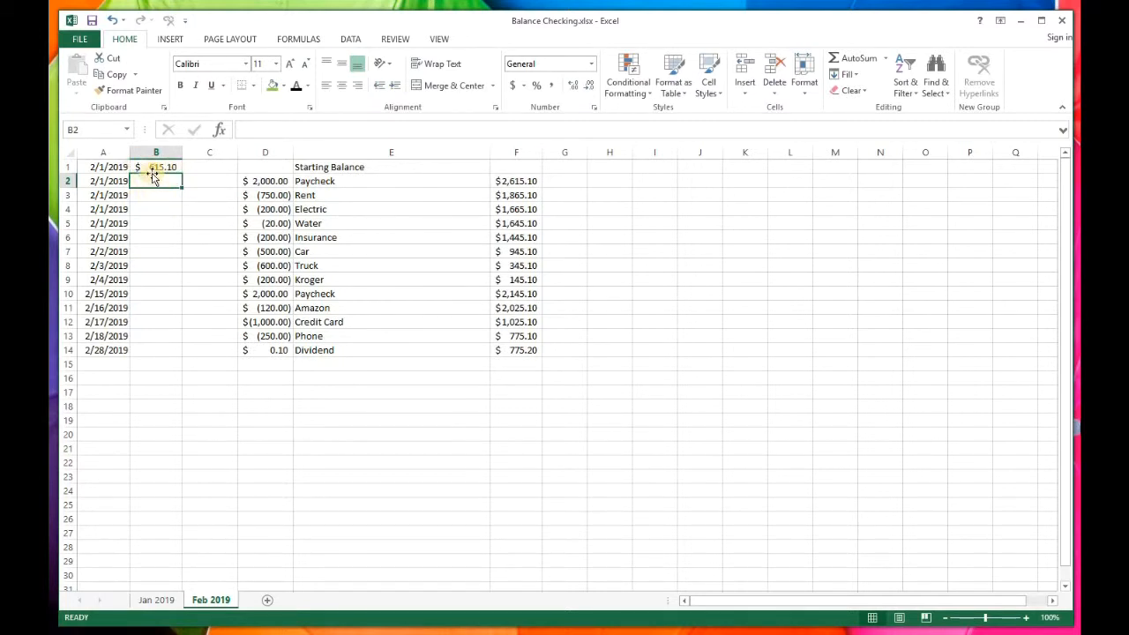
Step: Compare the starting balance in B1 of Feb 2019 with the ATM withdrawal row's balance in F16 on Jan 2019
click(156, 168)
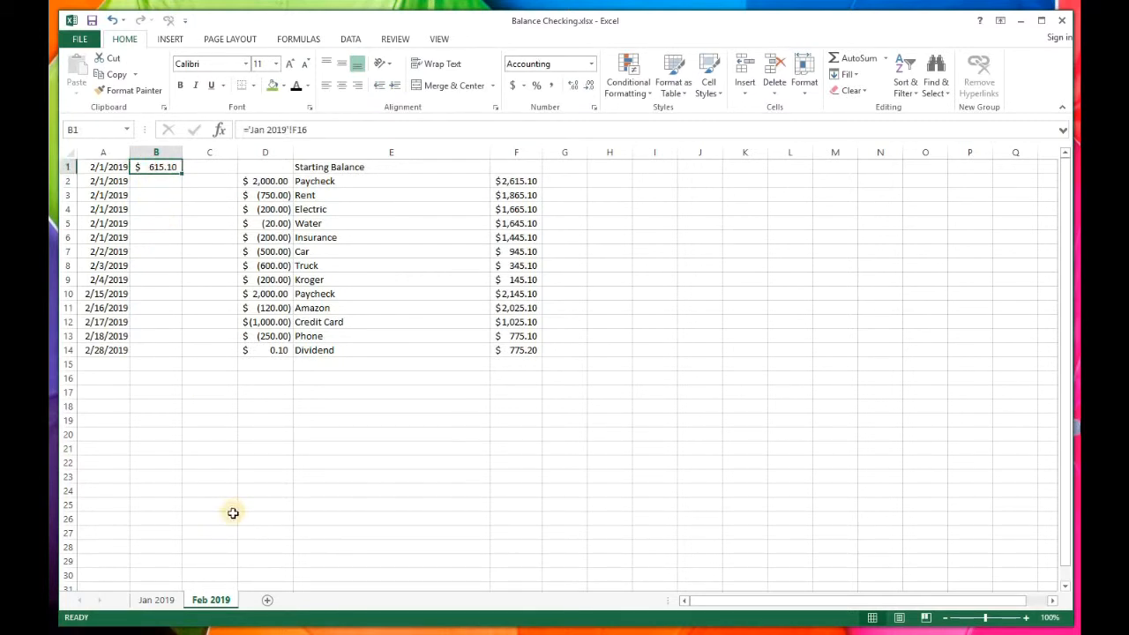
click(156, 600)
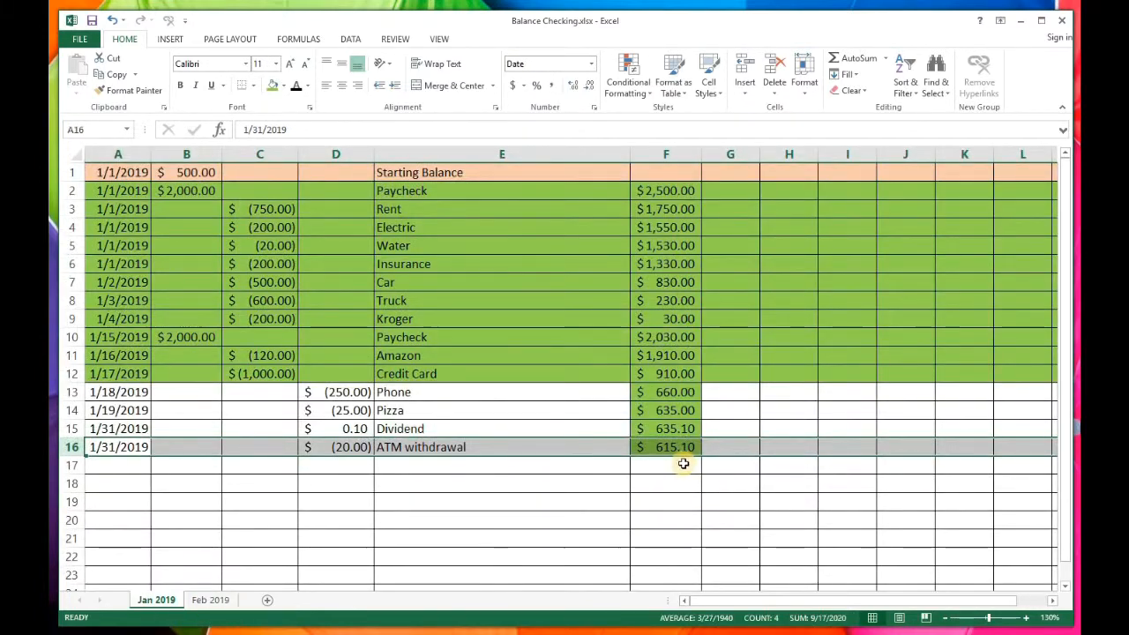
click(211, 600)
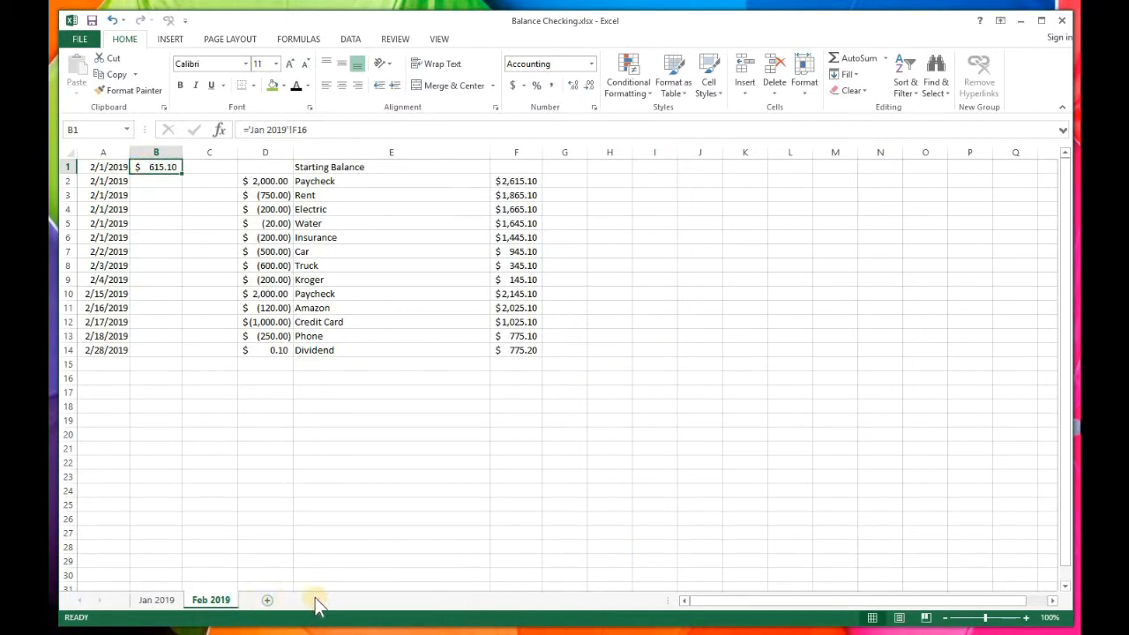
Step: Add a new worksheet after Feb 2019 and name it Mar 2019
click(267, 602)
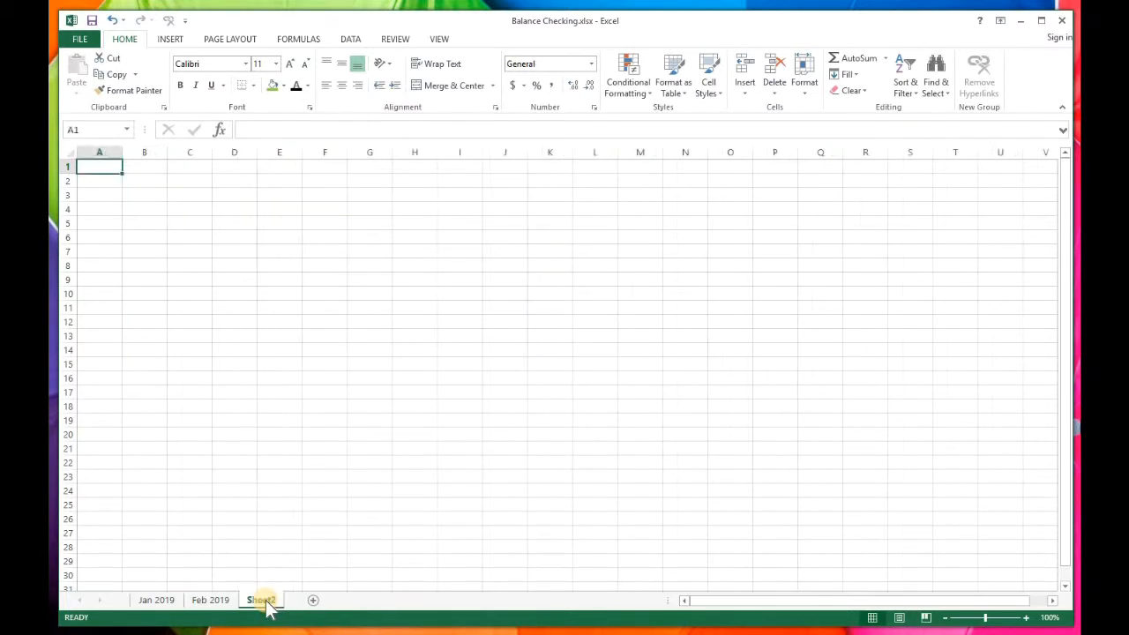
right_click(264, 601)
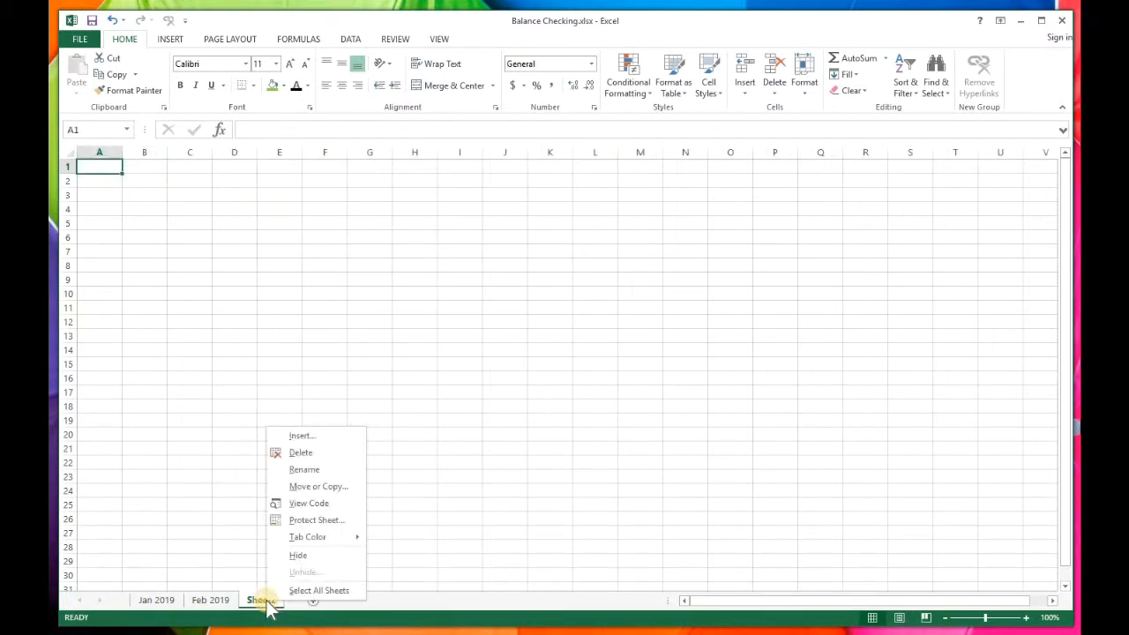
click(292, 464)
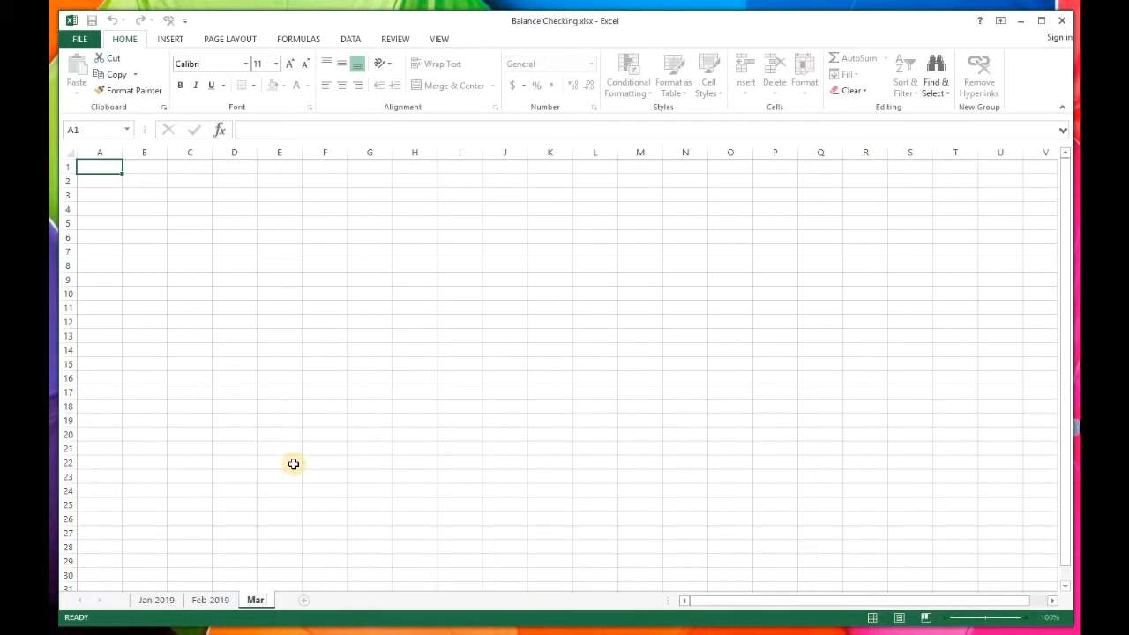
text(Mar 2019)
key(Return)
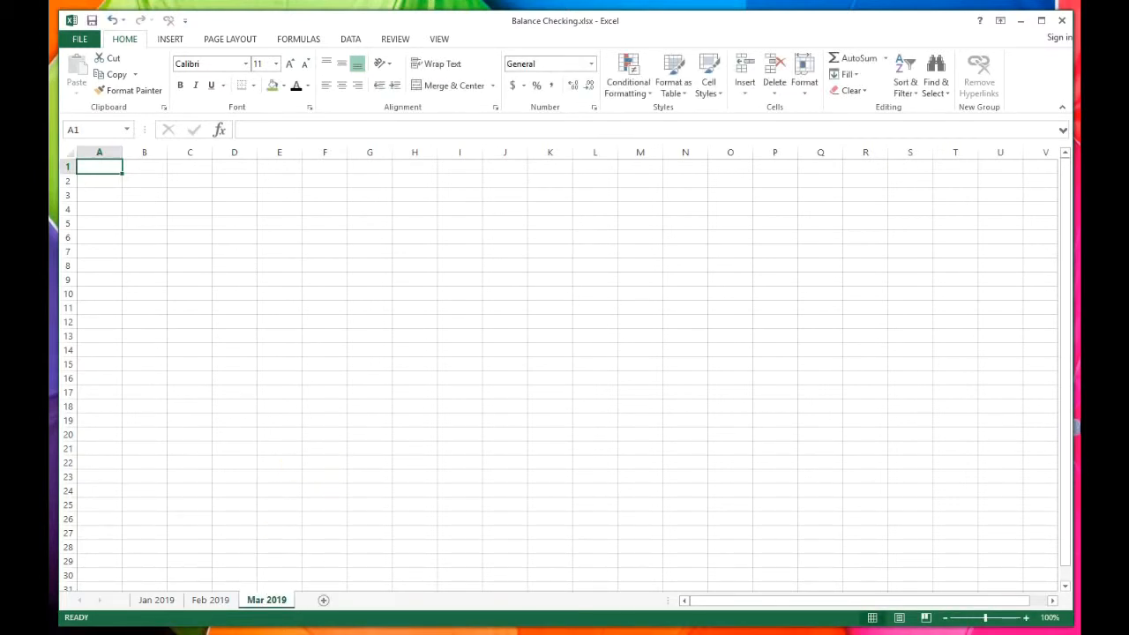
Step: Copy the entire contents of Feb 2019 and paste them into Mar 2019 starting at A1
click(211, 601)
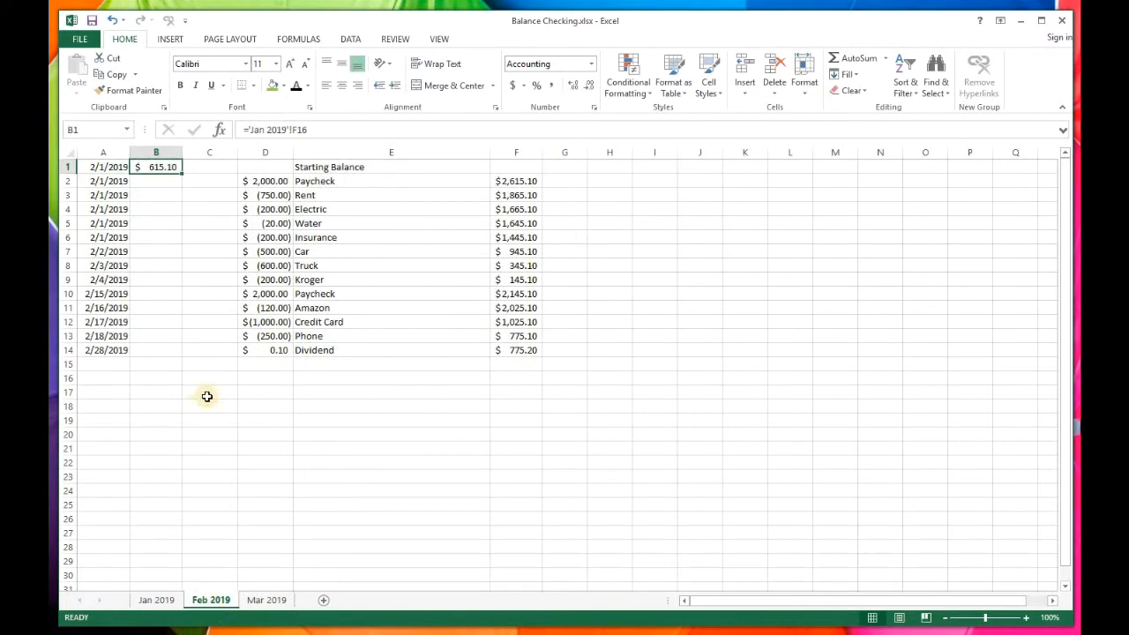
key(shift+Left)
key(ctrl+shift+Down)
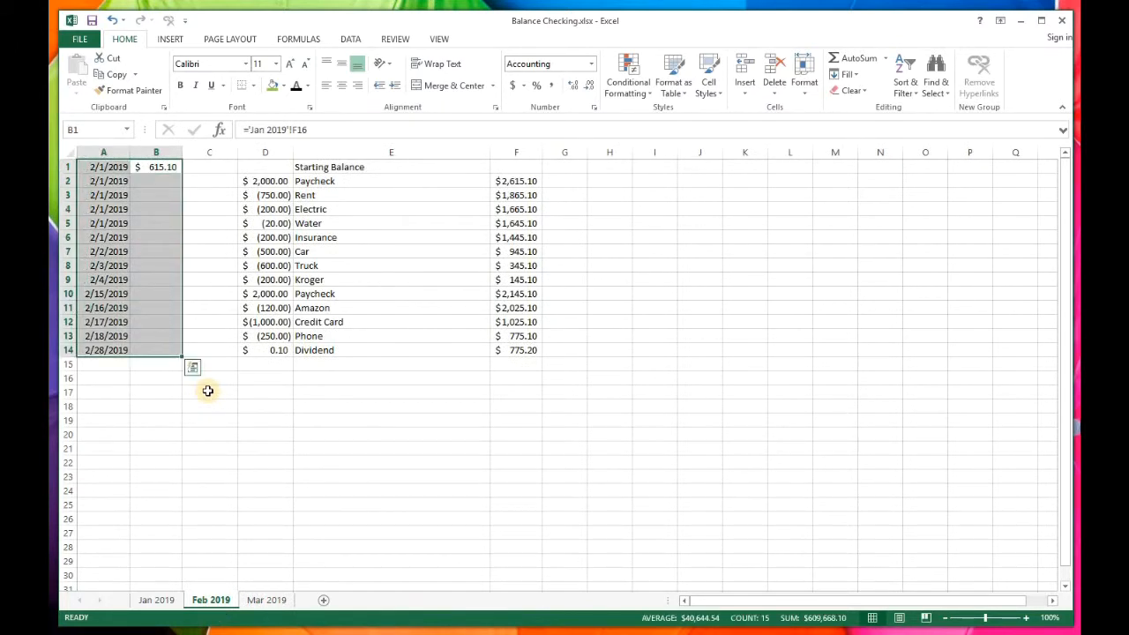
key(ctrl+a)
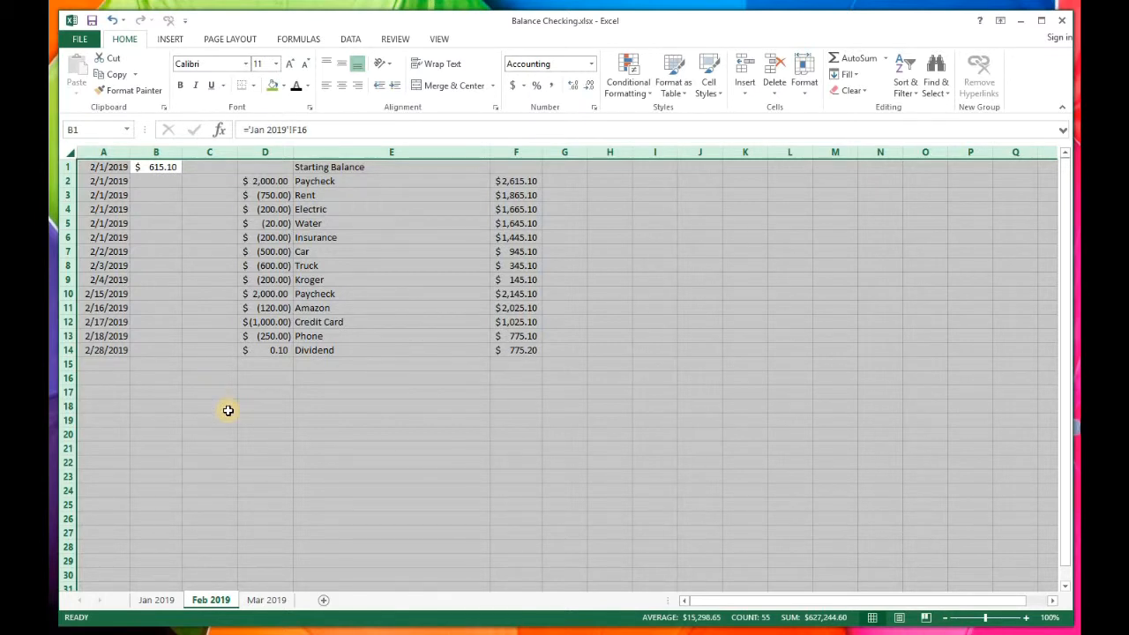
key(ctrl+c)
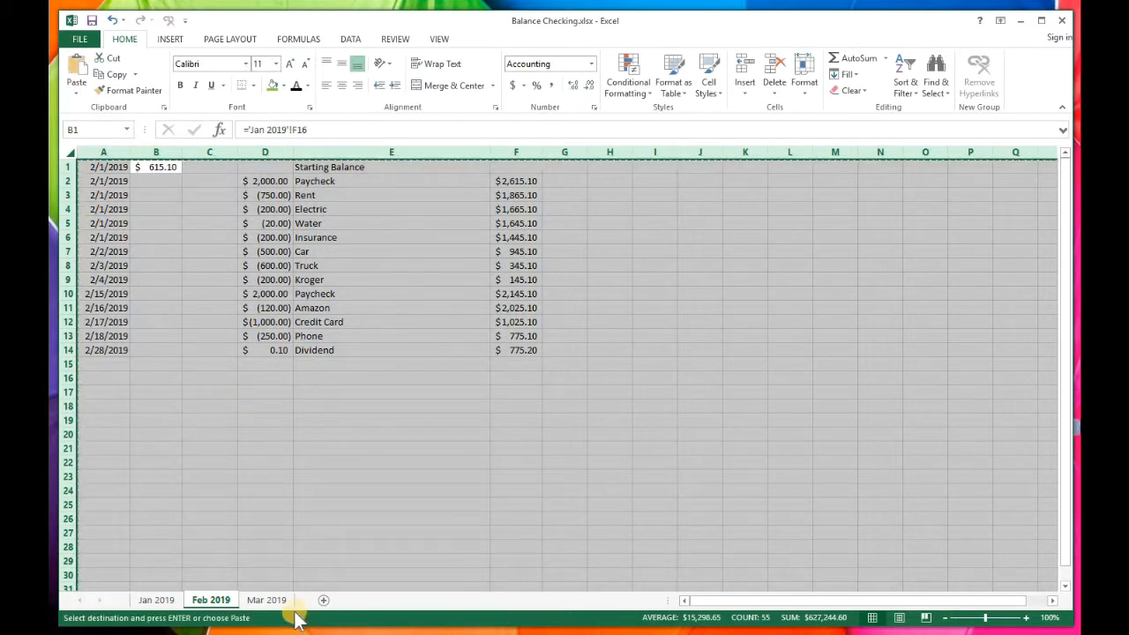
click(271, 601)
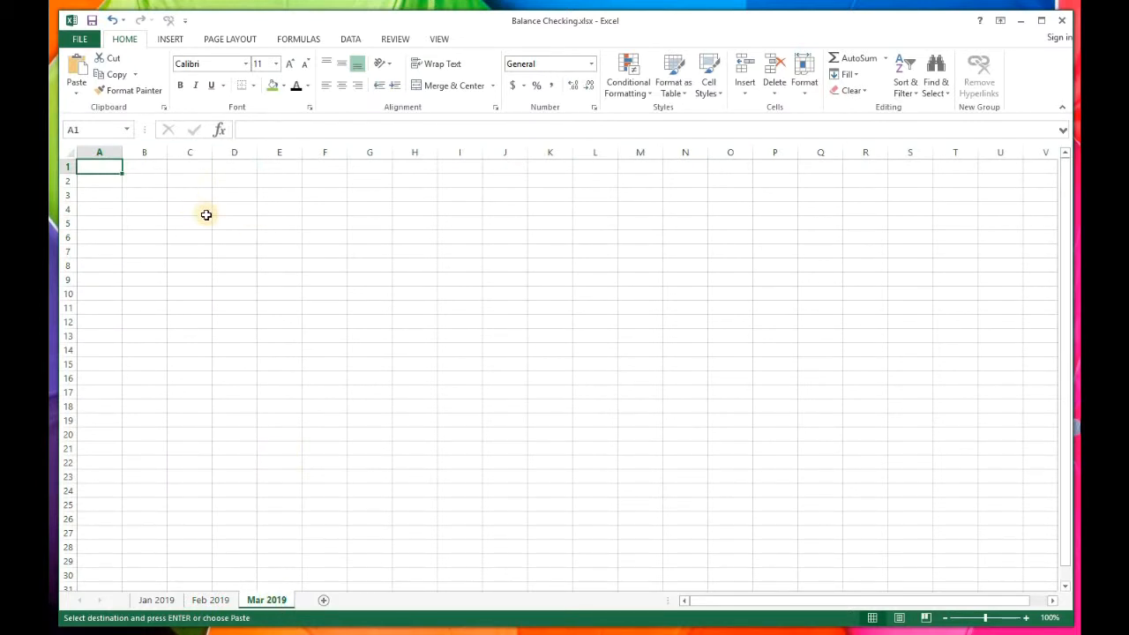
key(ctrl+v)
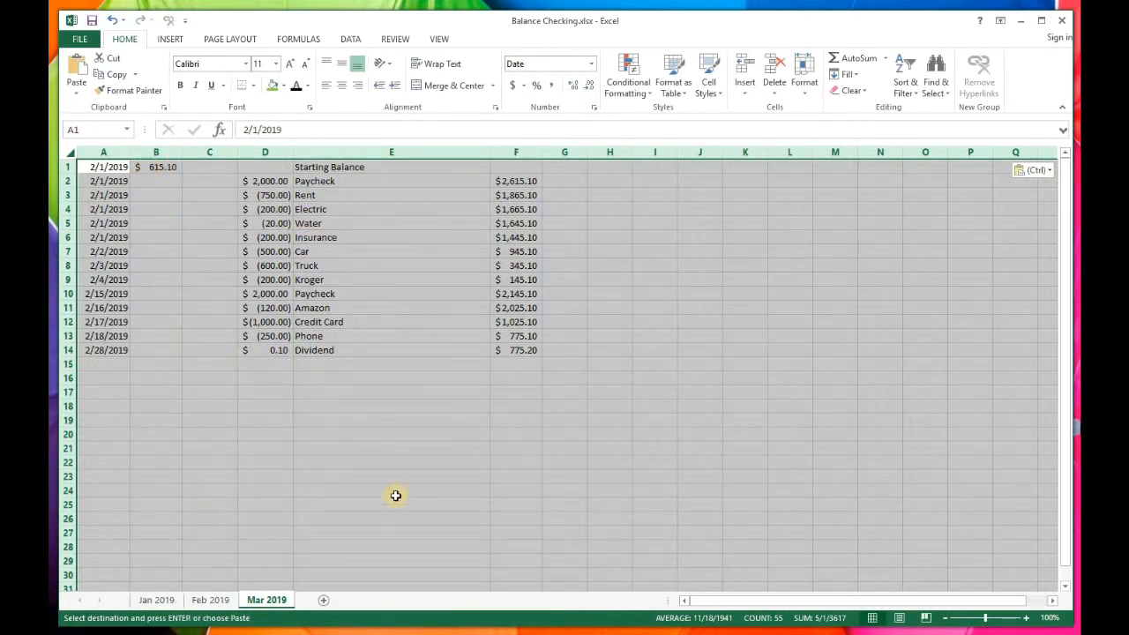
scroll(396, 496, down, 12)
scroll(433, 471, up, 8)
scroll(433, 471, up, 5)
click(411, 462)
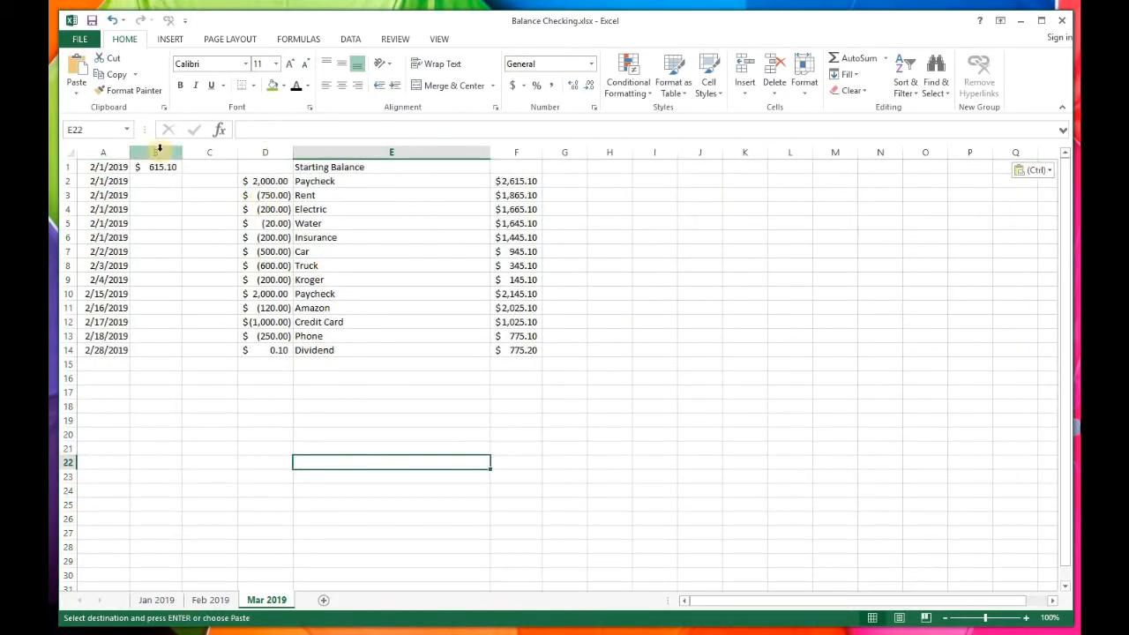
Step: Copy rows 1 to 14 of Feb 2019 and paste them over the same rows of Mar 2019, keeping the default paste option
click(220, 604)
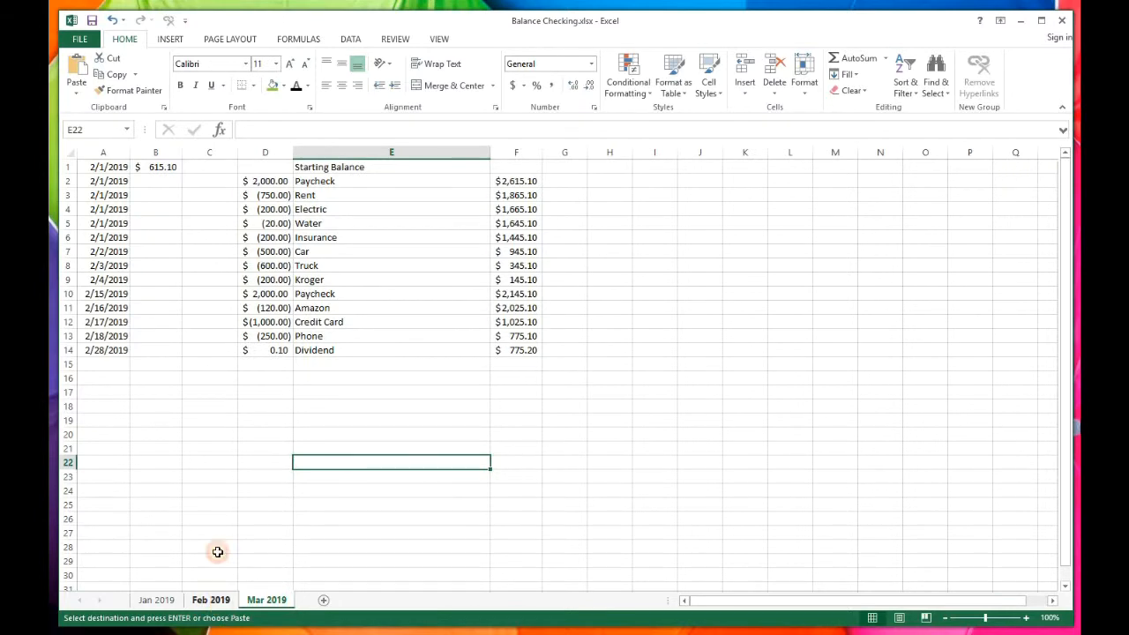
click(68, 166)
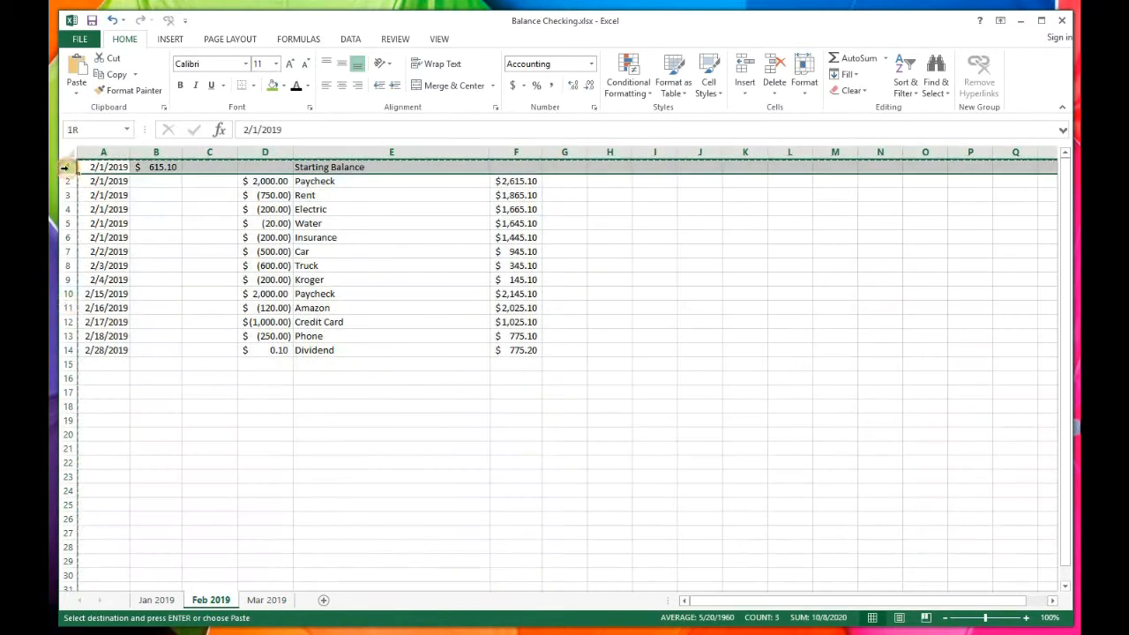
shift+click(67, 348)
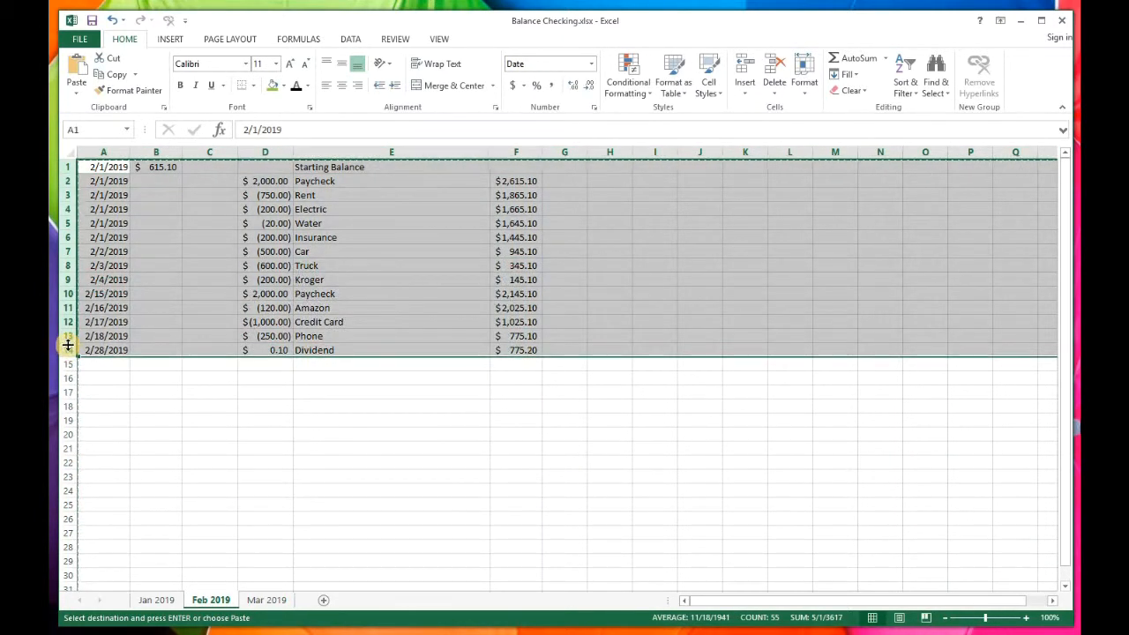
click(279, 600)
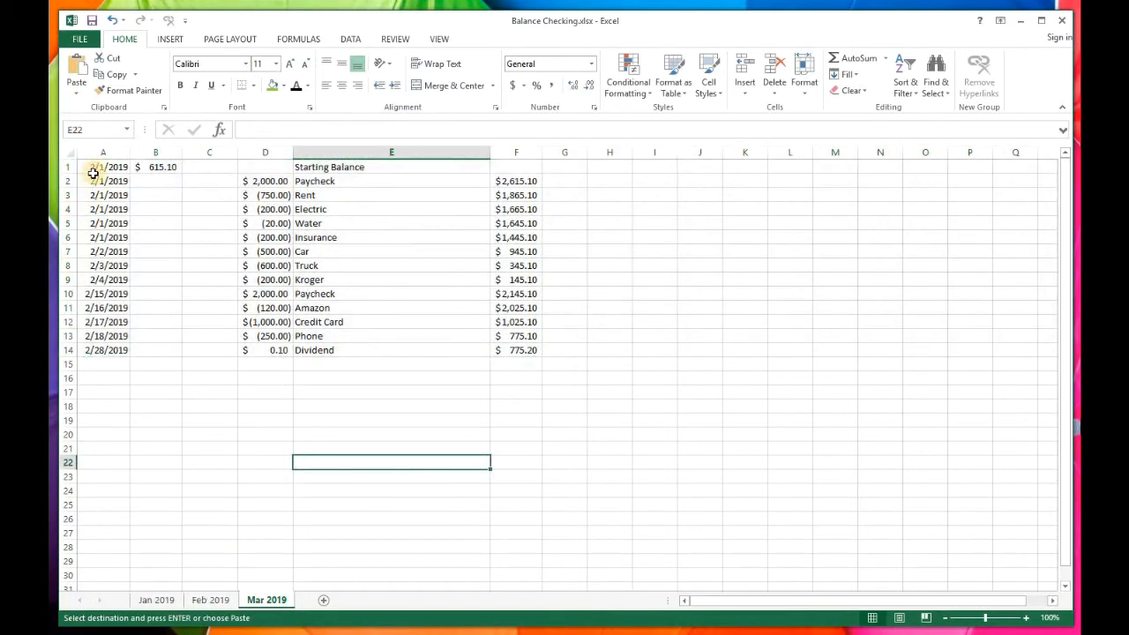
click(94, 168)
key(ctrl+v)
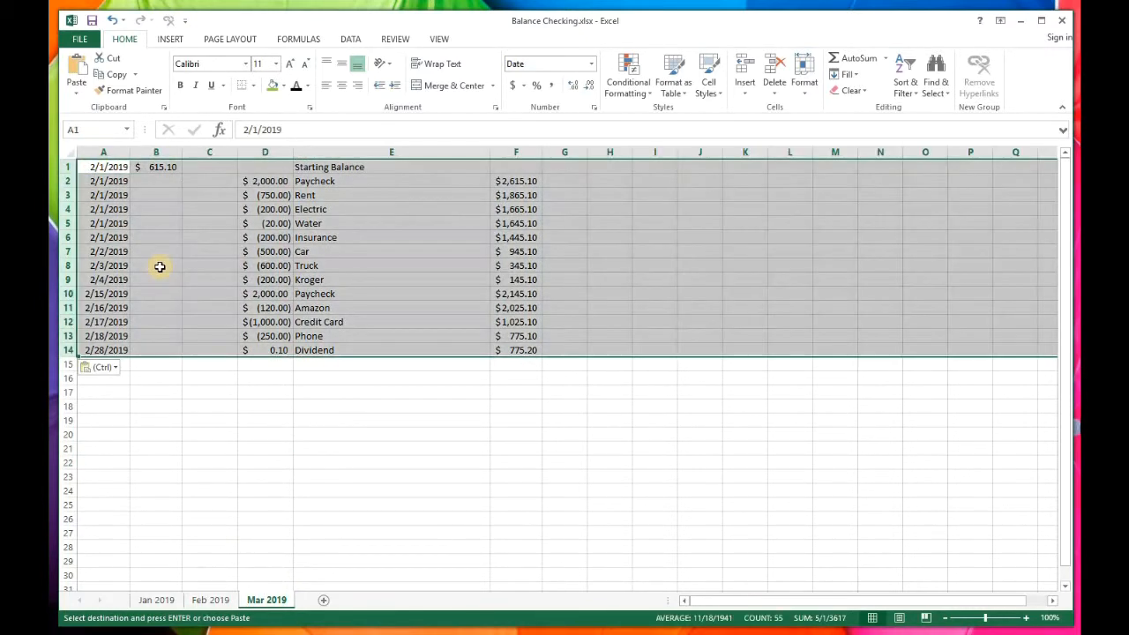
click(115, 367)
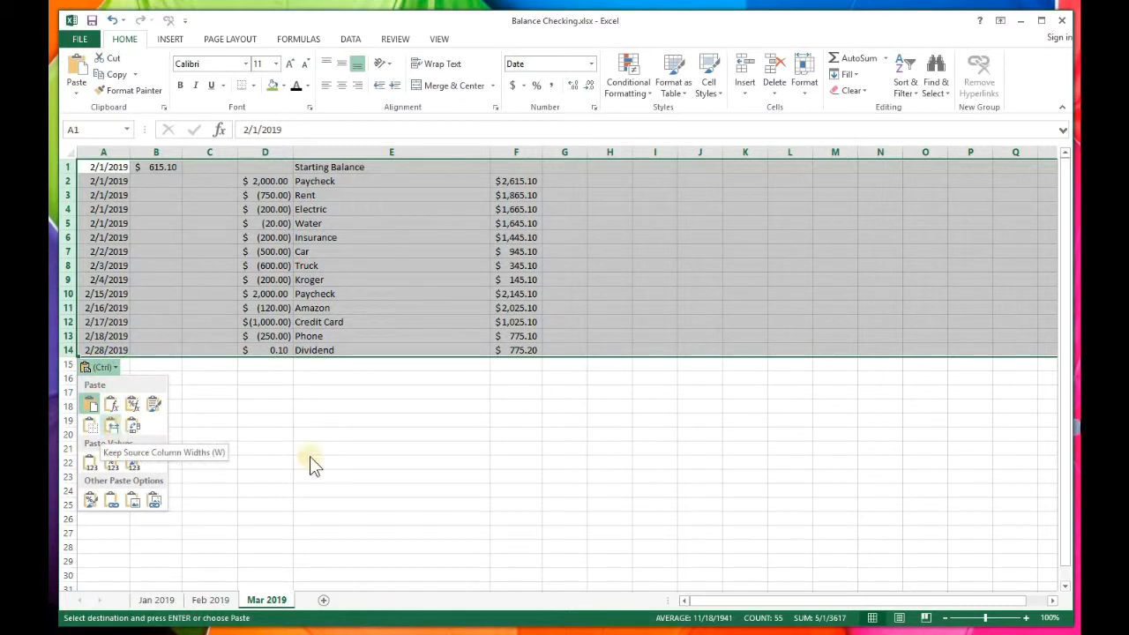
click(459, 445)
click(406, 461)
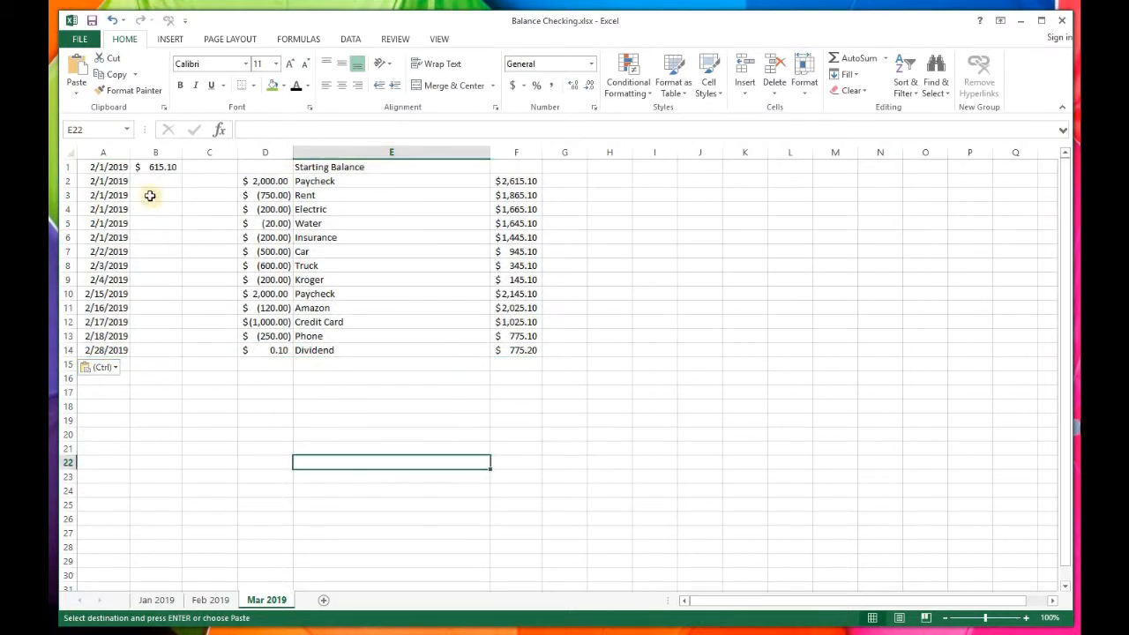
Step: Set the date in A1 of Mar 2019 to 3/1/2019 and copy the same date down through A6
double_click(91, 167)
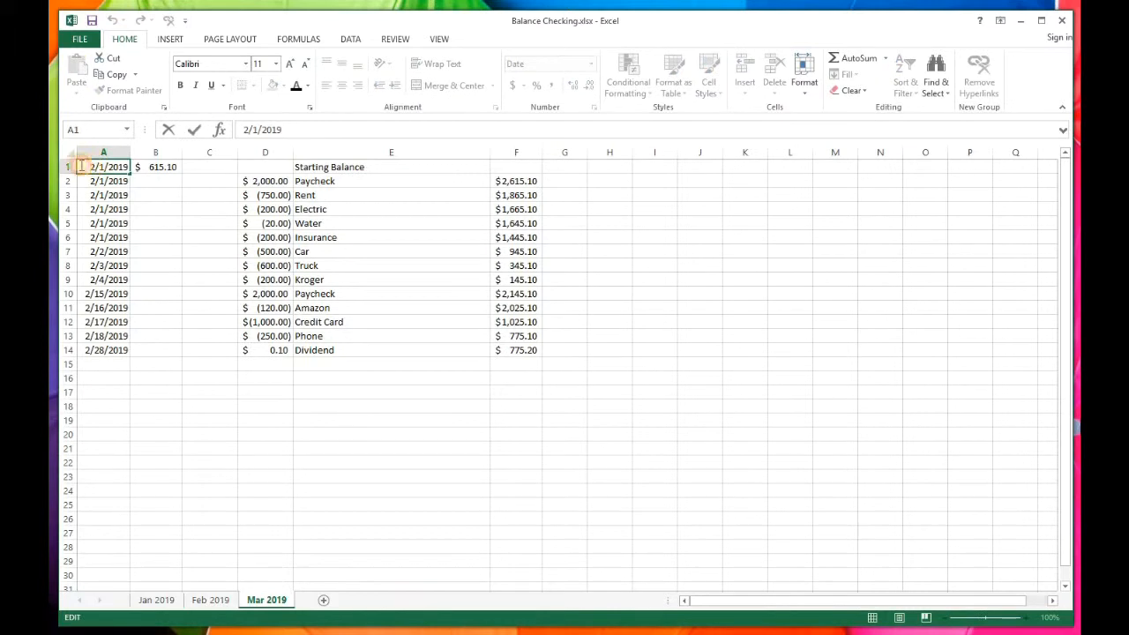
drag(82, 166, 81, 162)
text(3)
key(Return)
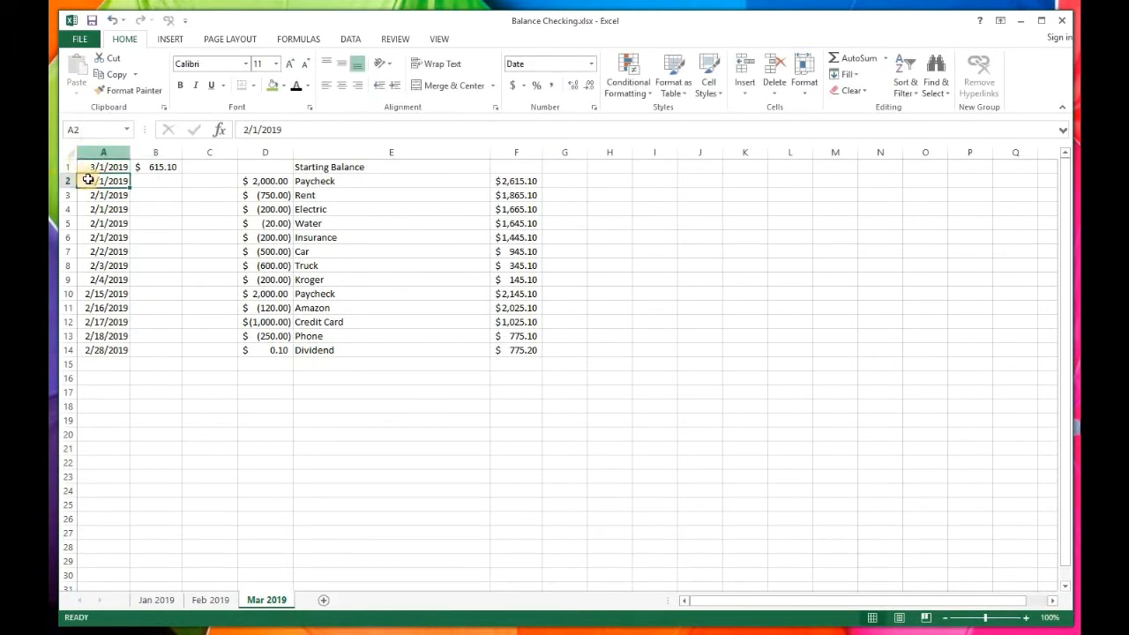
click(108, 168)
drag(130, 174, 127, 245)
click(148, 253)
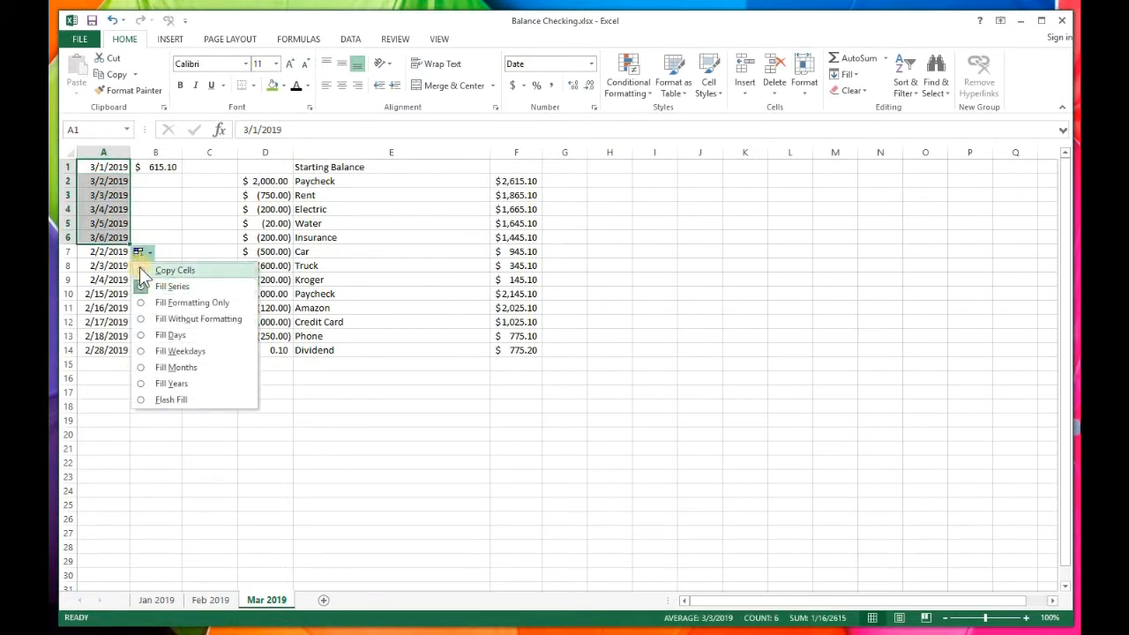
click(141, 267)
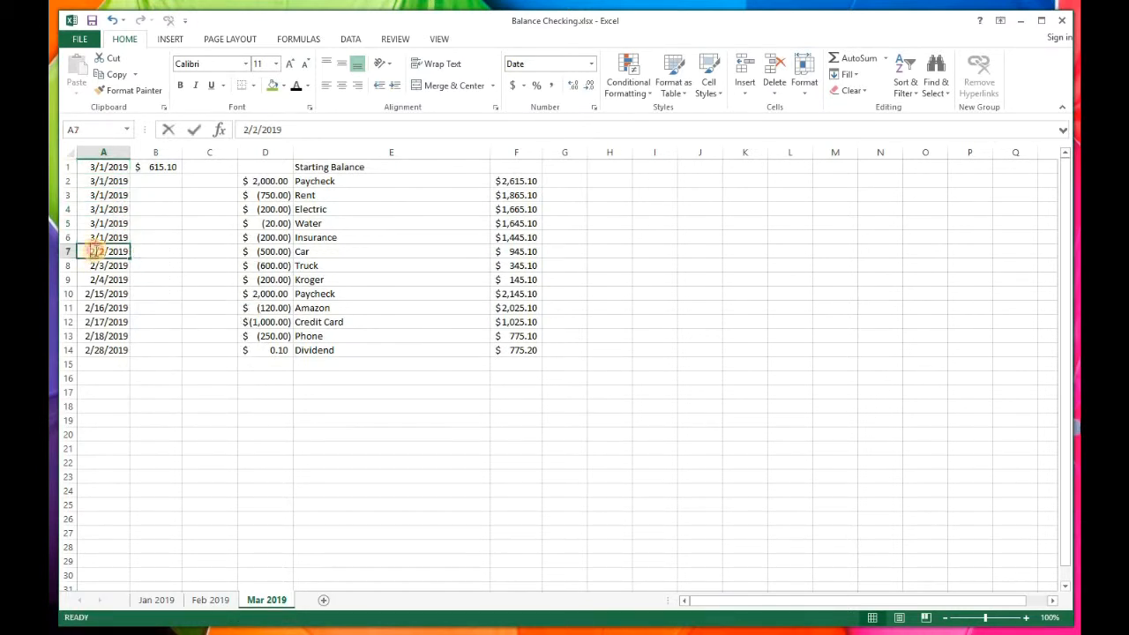
Step: Change the Car transaction's date in A7 of Mar 2019 to 3/2/2019
double_click(91, 253)
key(Delete)
text(3)
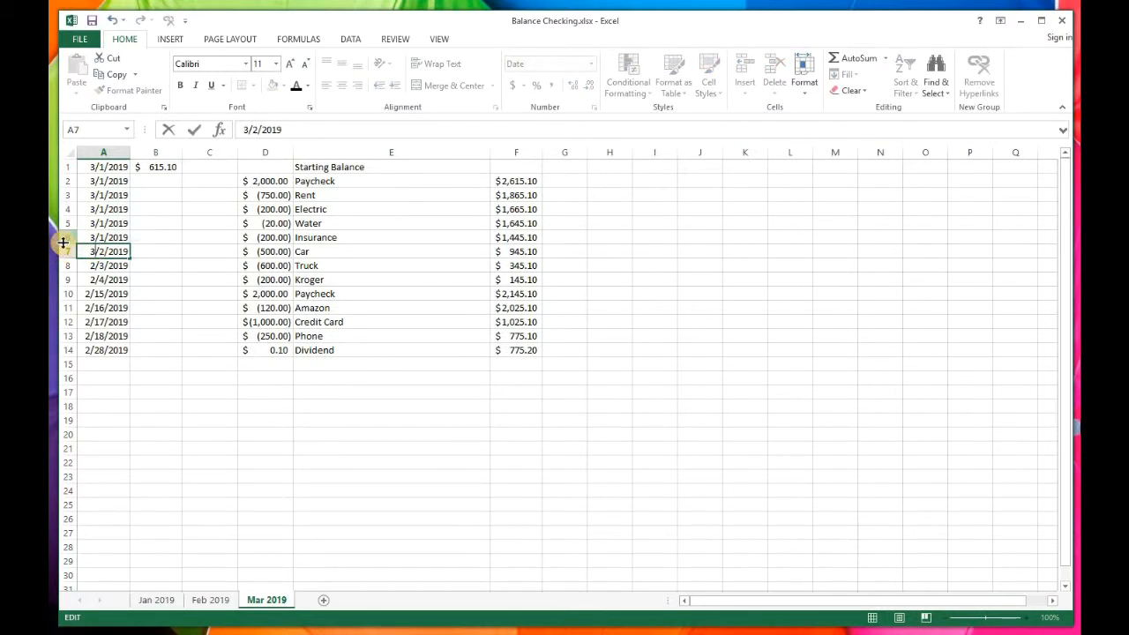
key(Return)
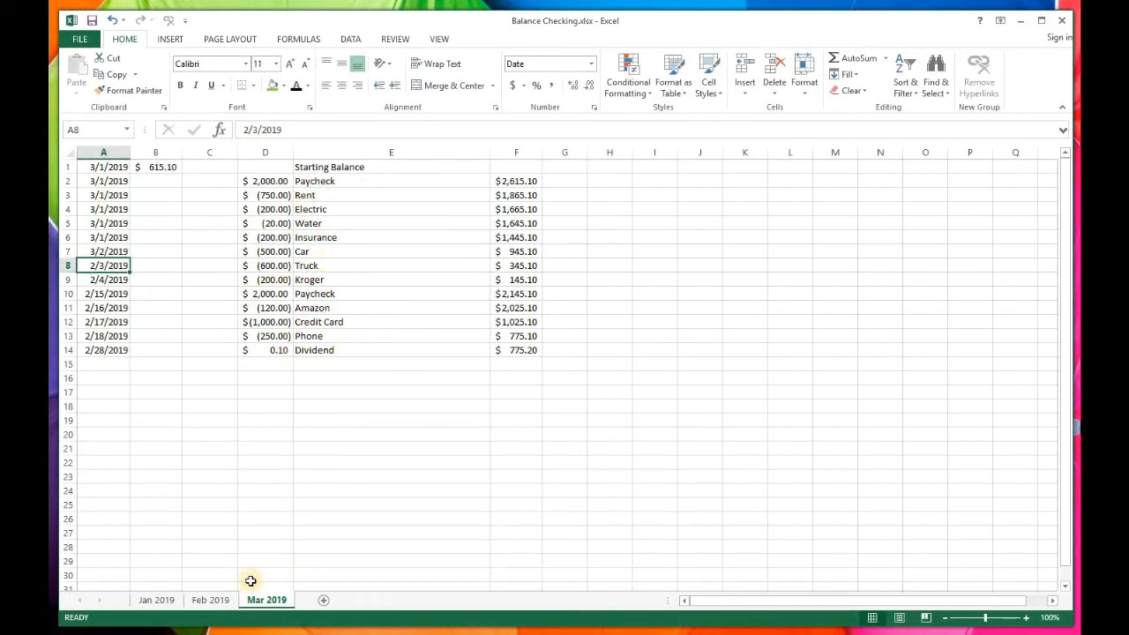
Step: Compare the transaction rows on Feb 2019 with those on Jan 2019, including the Pizza, ATM withdrawal, Kroger and Dividend rows
click(212, 601)
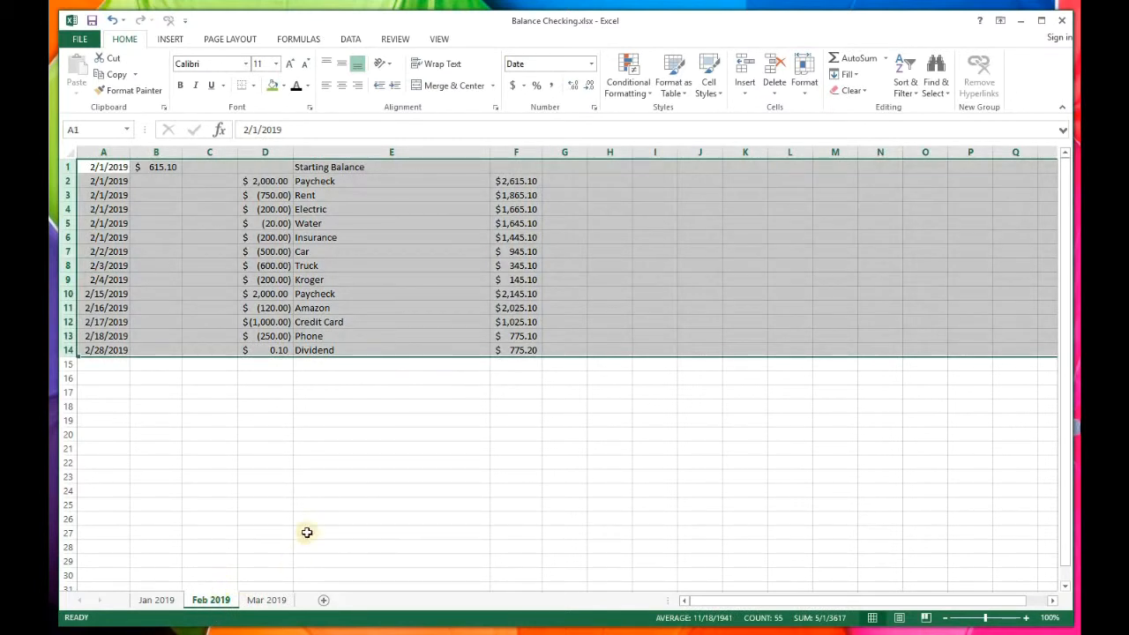
click(306, 532)
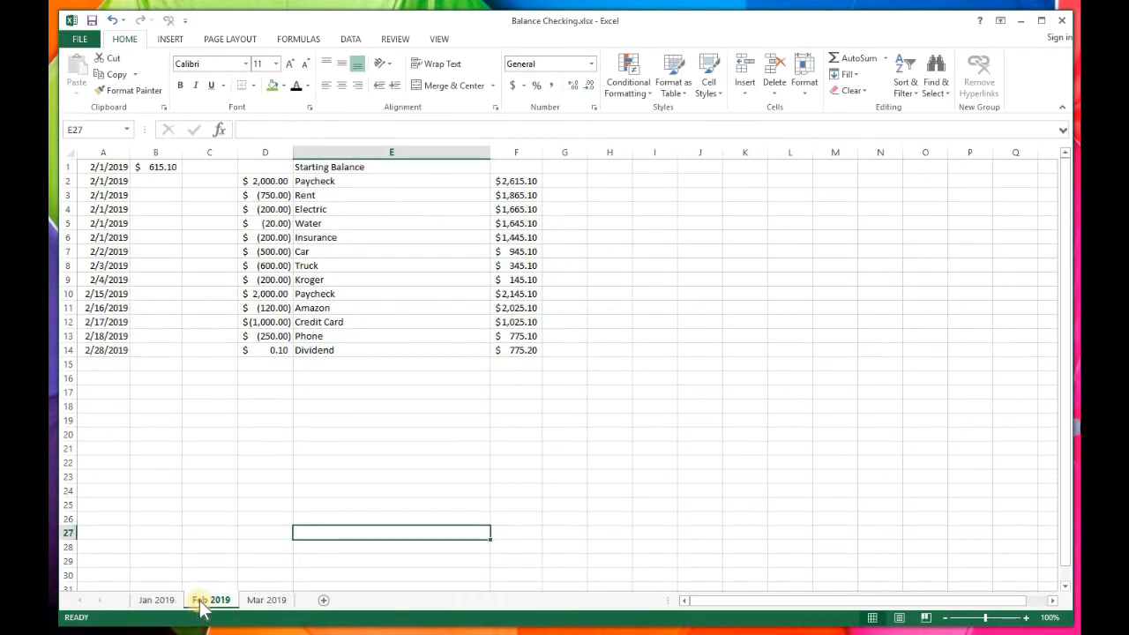
click(304, 433)
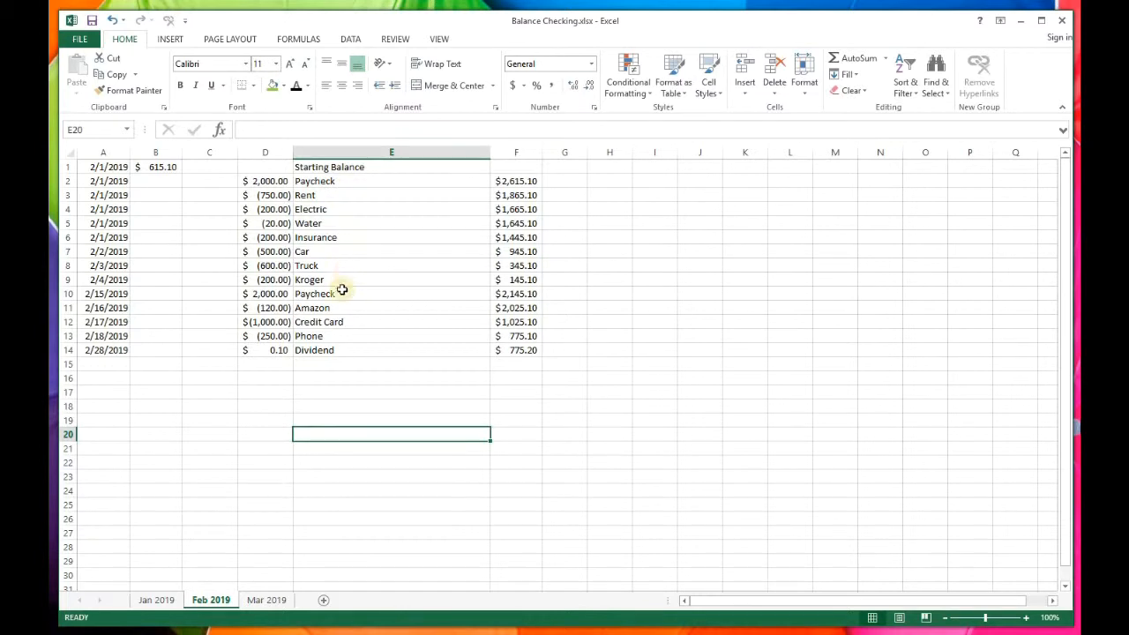
click(168, 600)
click(383, 409)
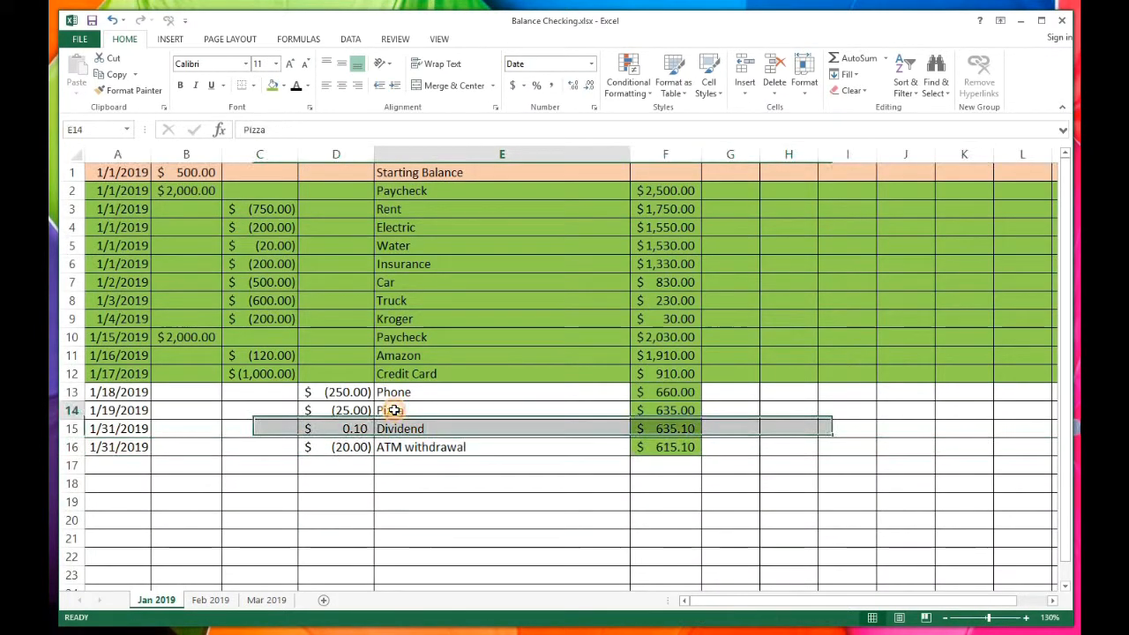
click(423, 449)
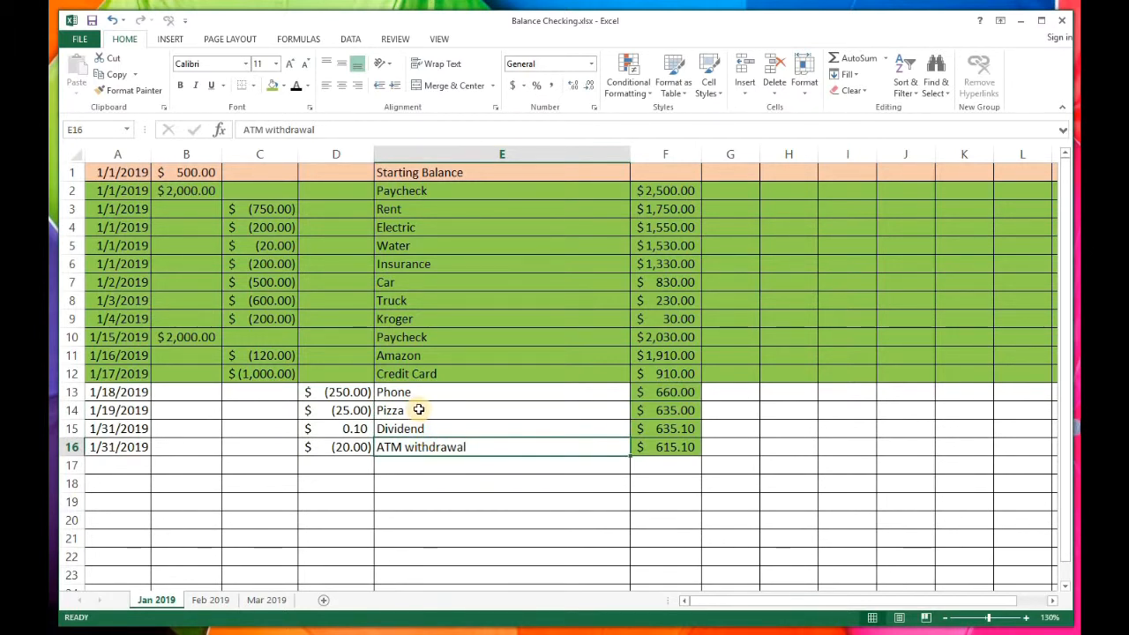
click(211, 600)
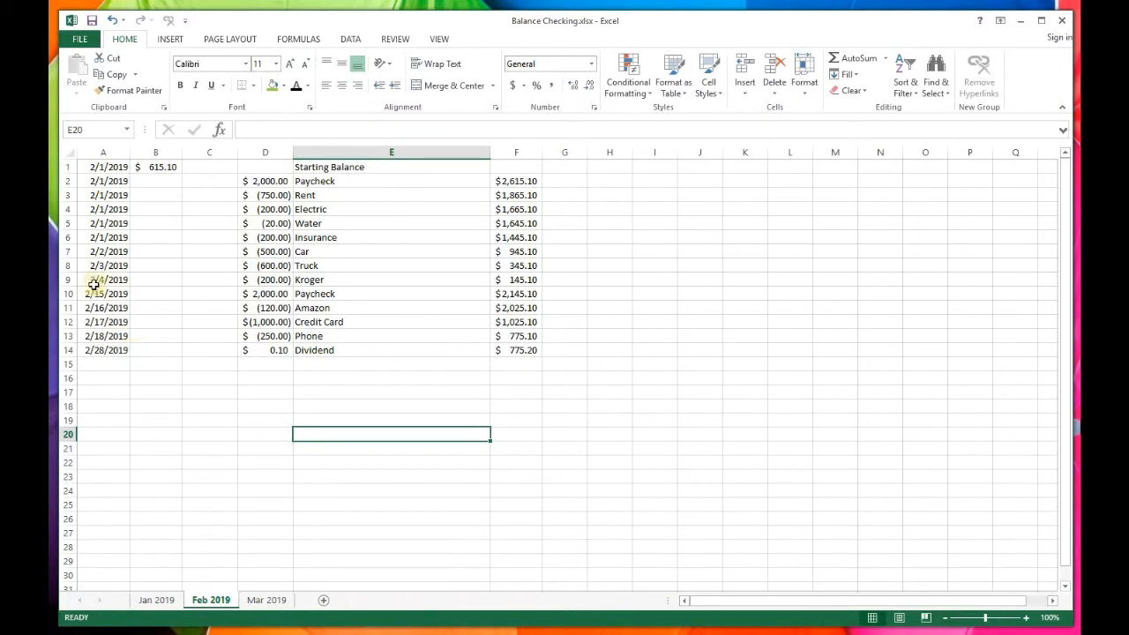
click(64, 279)
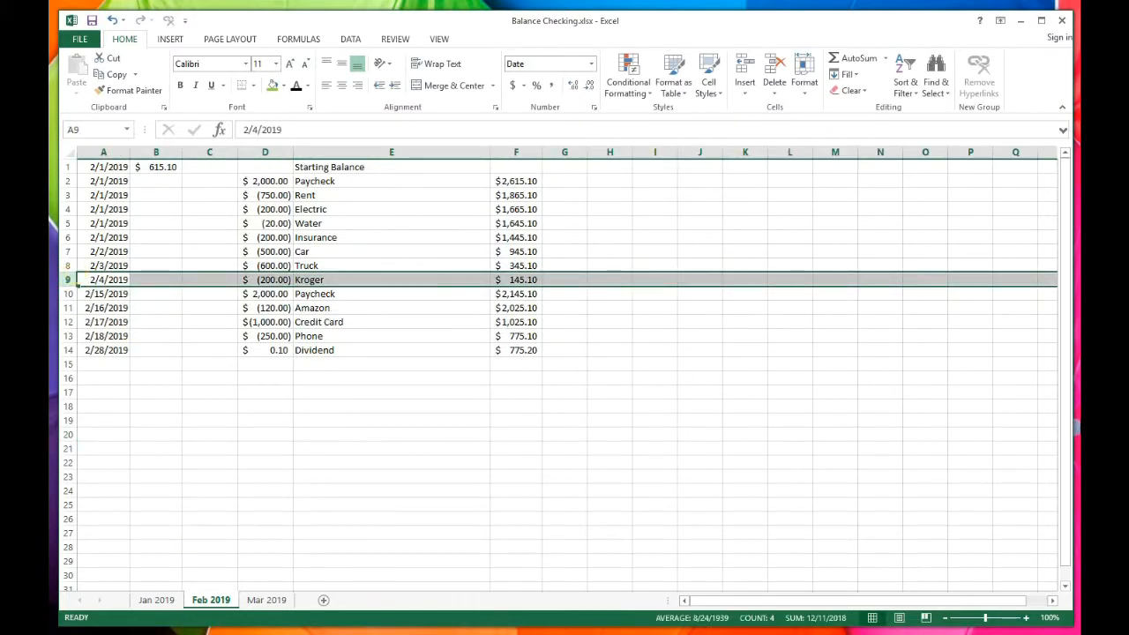
click(156, 599)
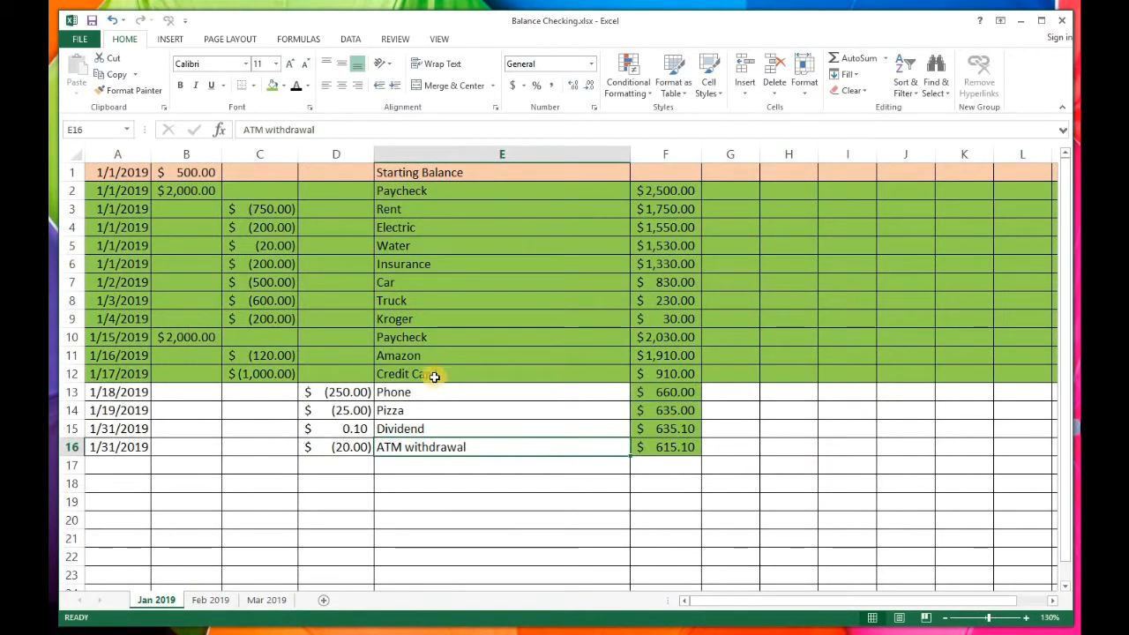
click(212, 600)
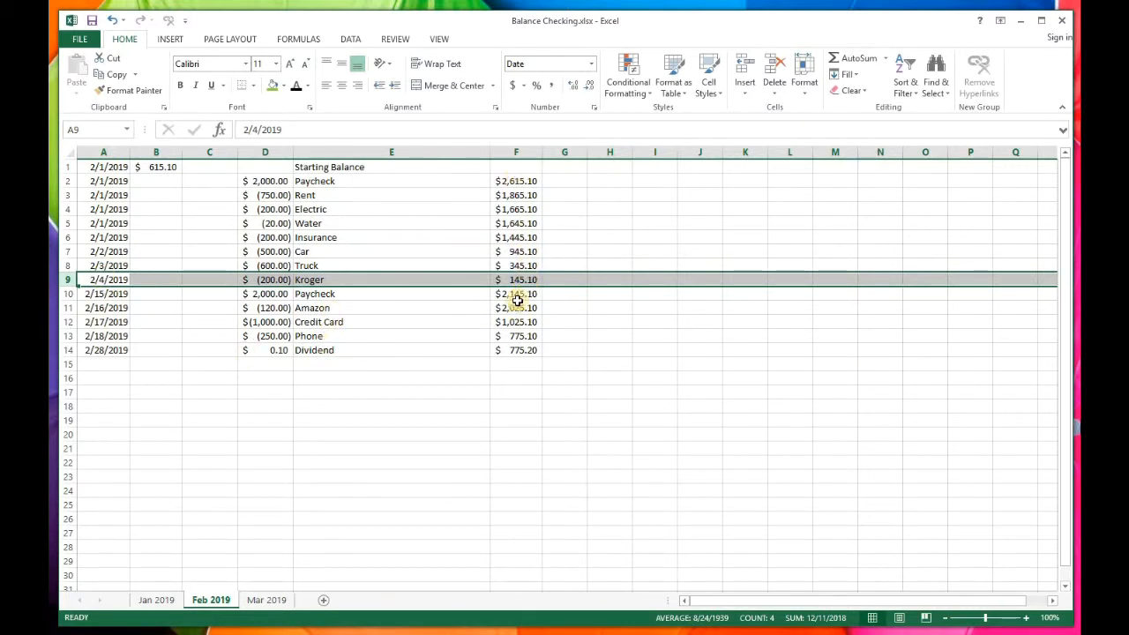
click(67, 350)
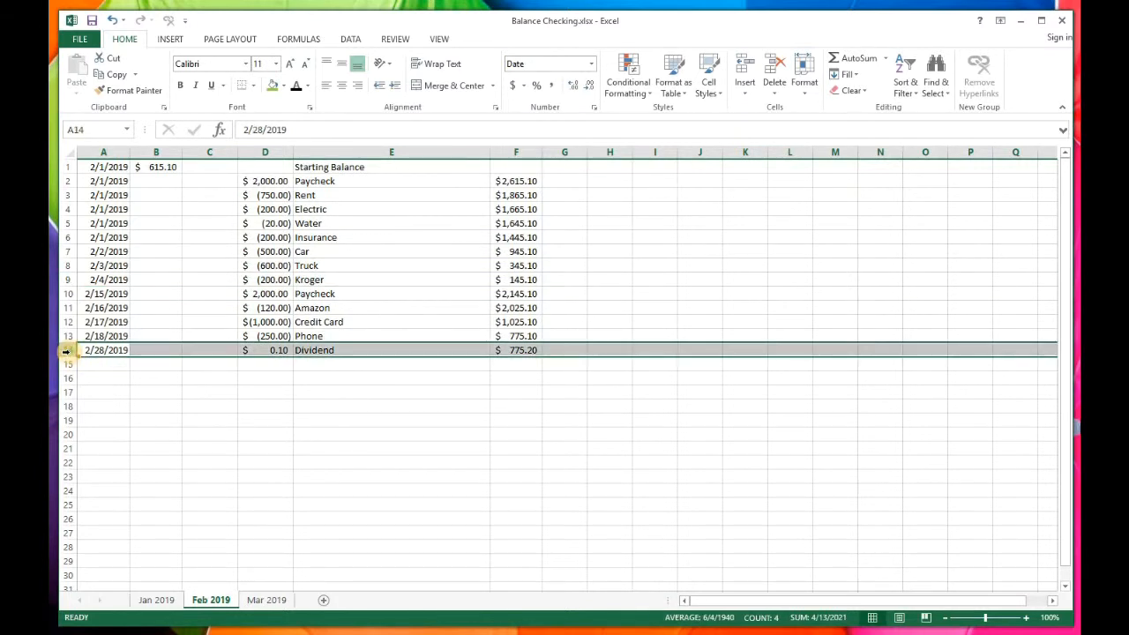
click(62, 461)
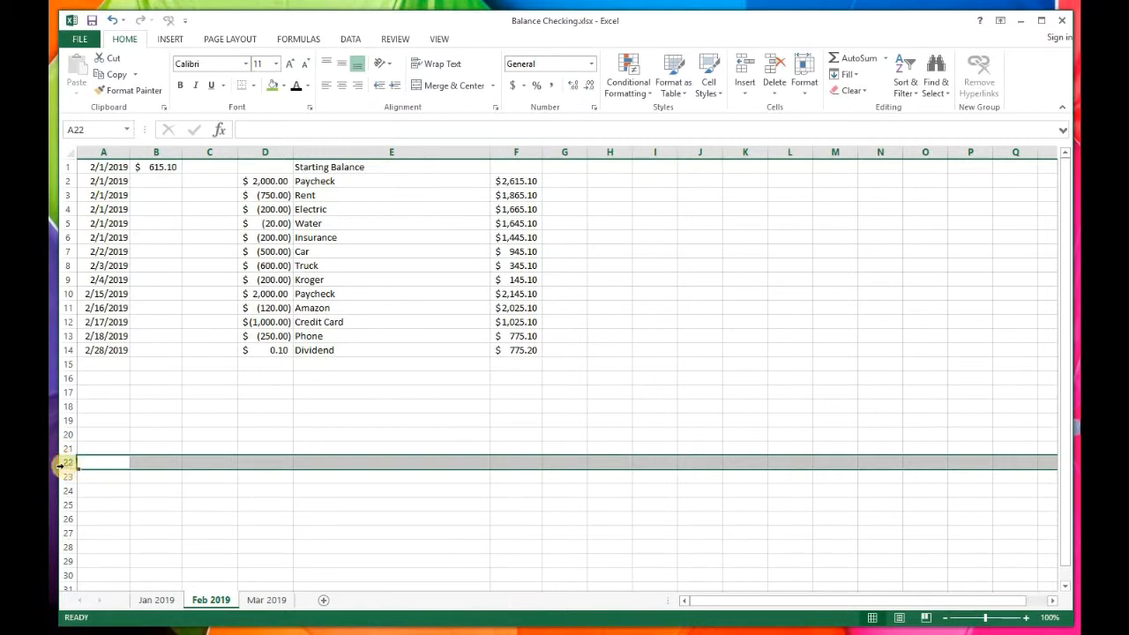
Step: Move the Phone, Pizza and ATM withdrawal amounts on Jan 2019 from column D to the same rows of column C
click(156, 603)
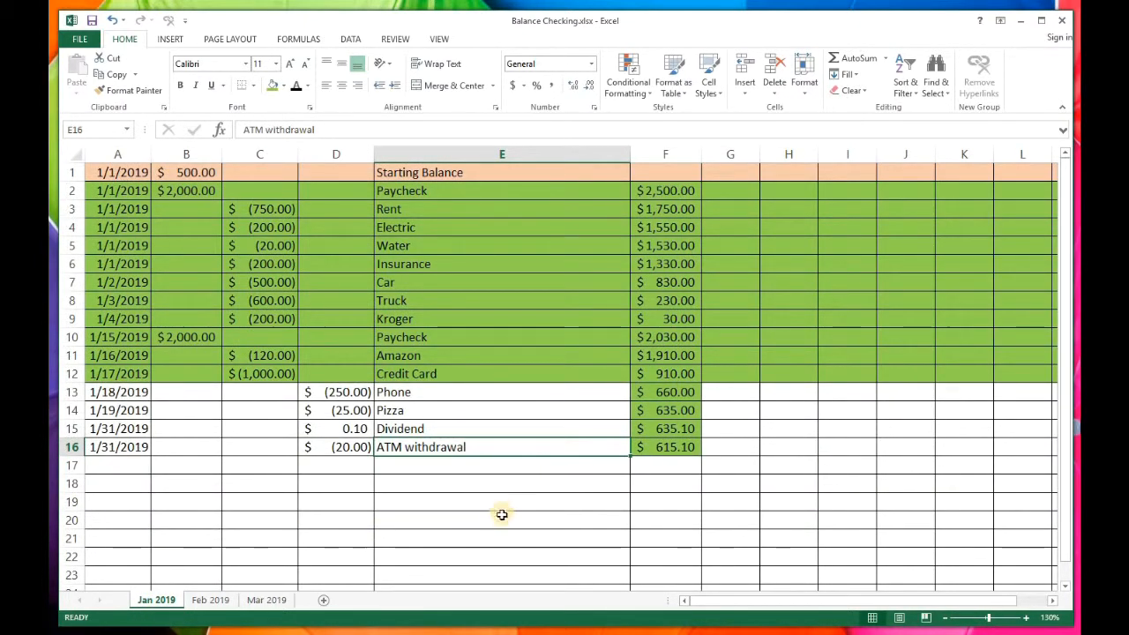
drag(343, 392, 352, 408)
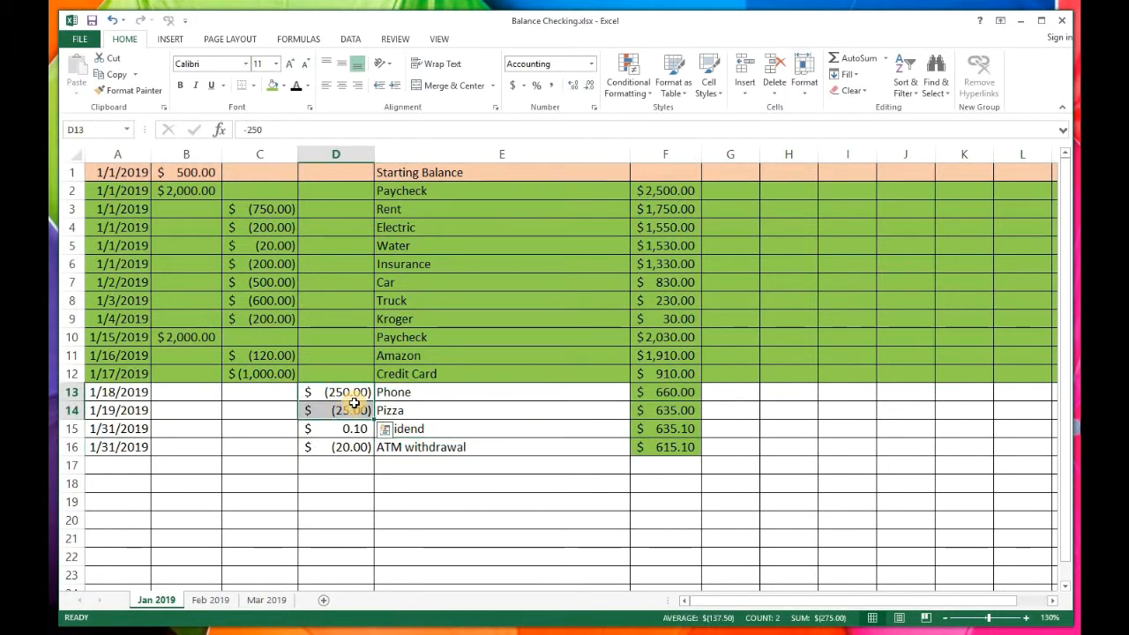
drag(353, 403, 280, 390)
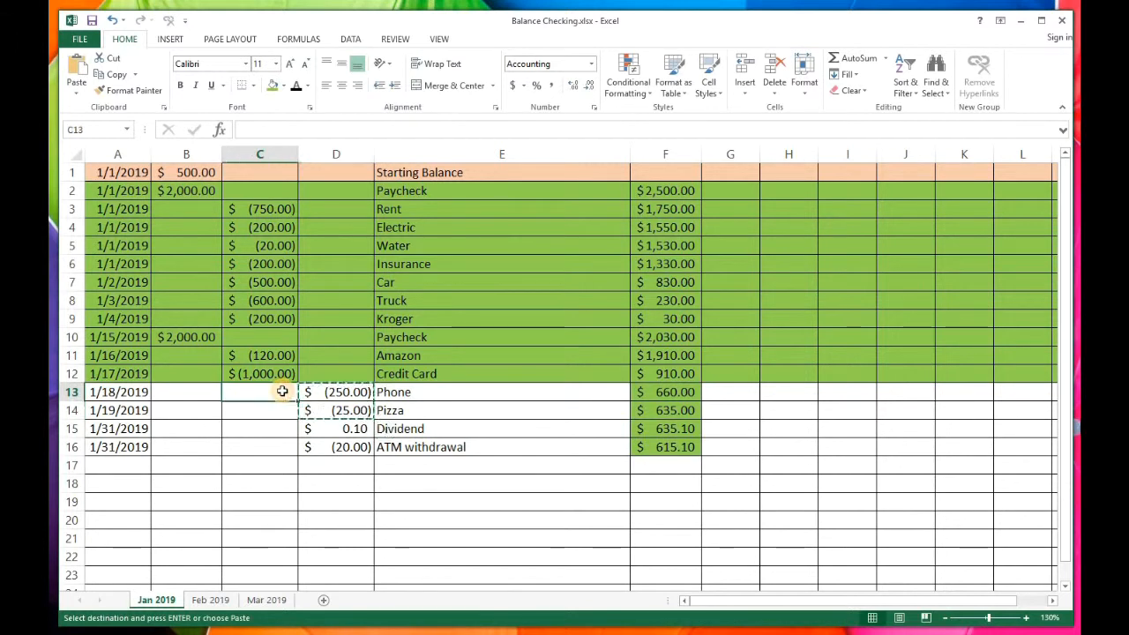
click(340, 446)
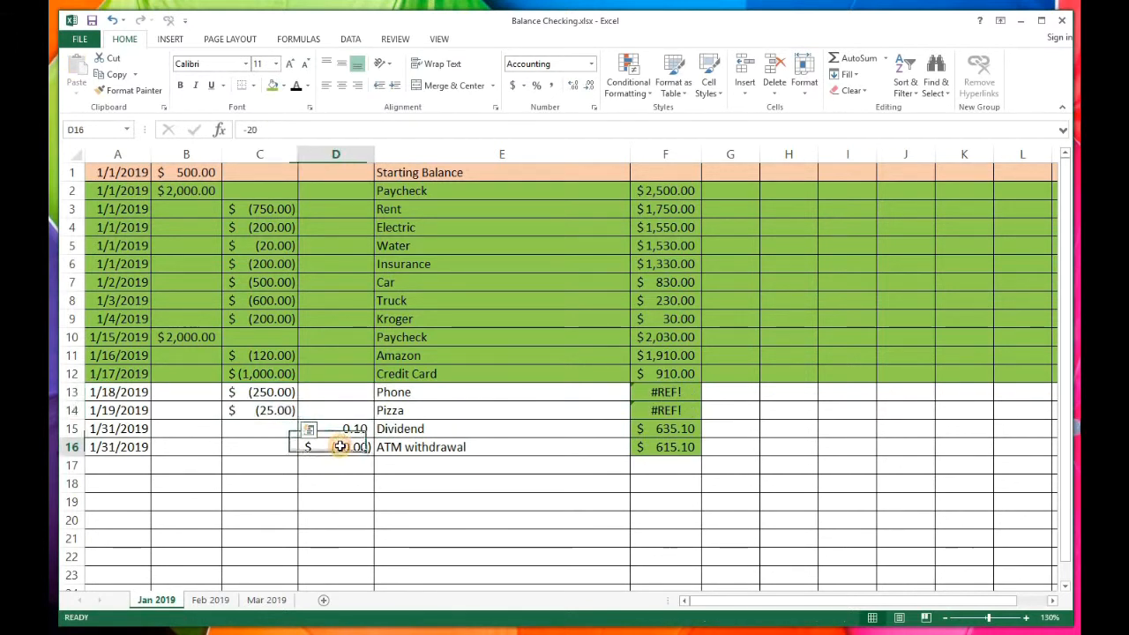
key(ctrl+x)
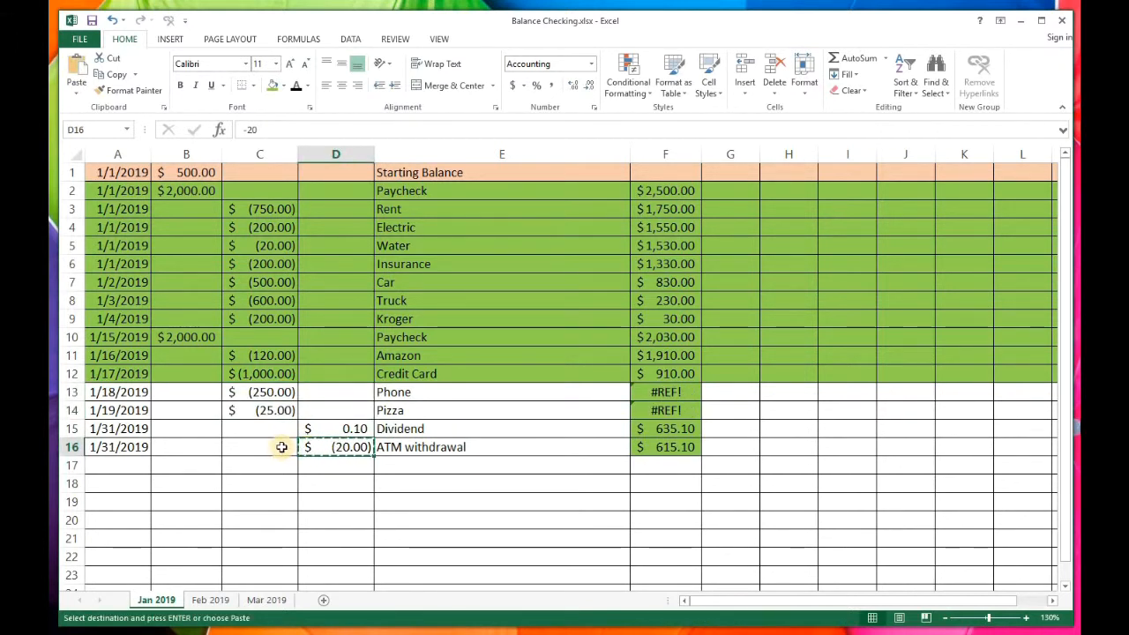
click(283, 447)
key(ctrl+v)
Step: Move the Dividend amount on Jan 2019 from D15 to B15
click(320, 429)
key(ctrl+x)
click(176, 428)
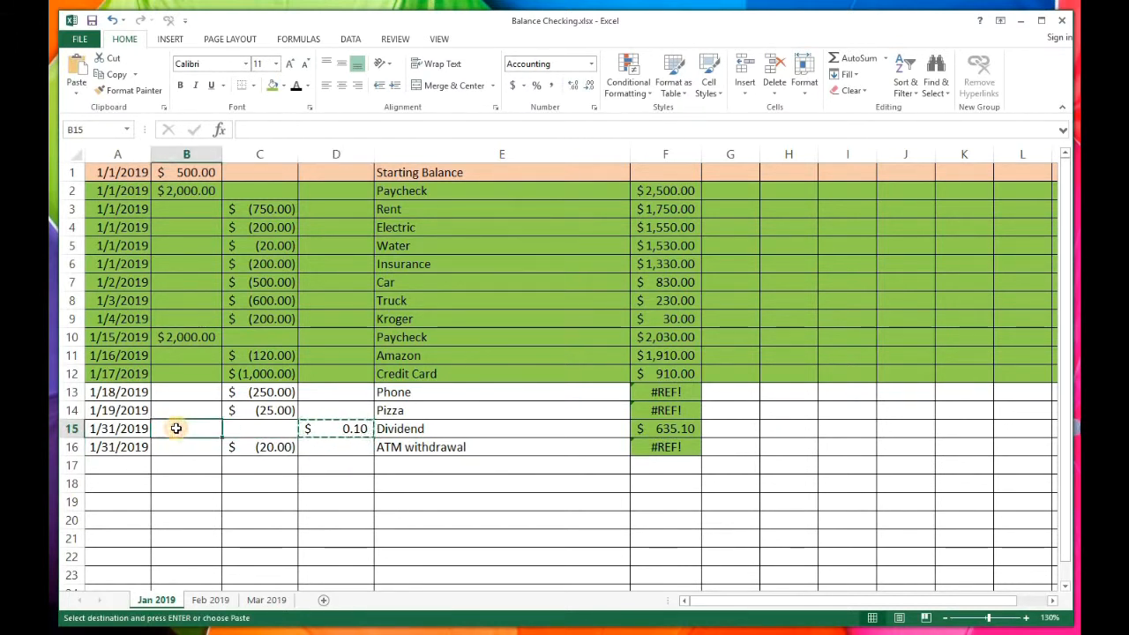
key(ctrl+v)
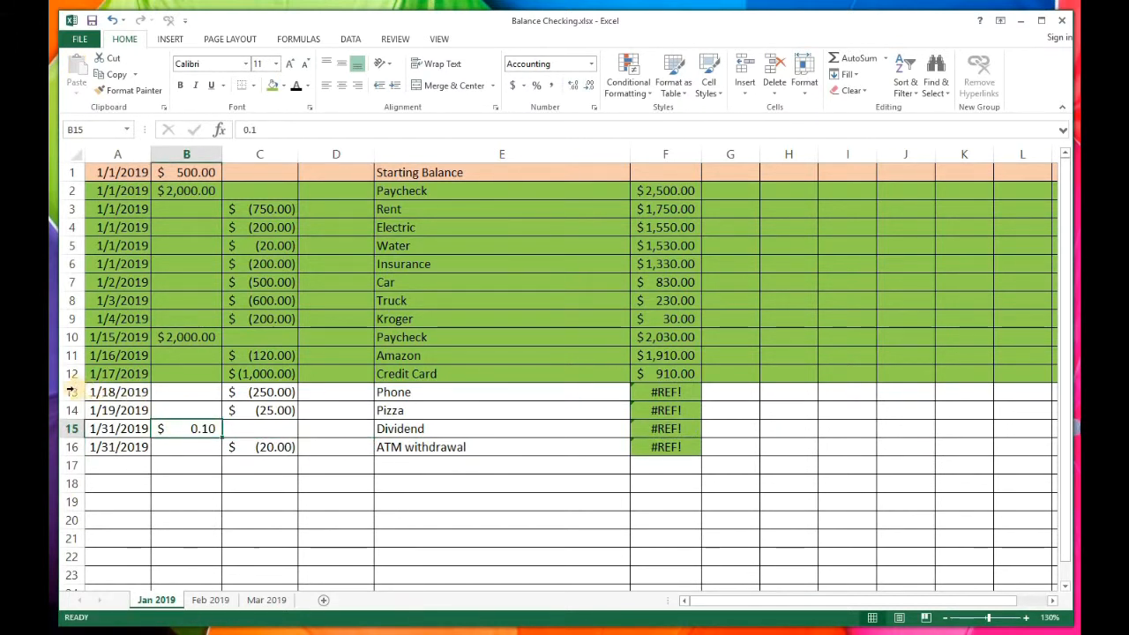
Step: Fill rows 13 to 16 of Jan 2019 with green and copy the running balance formula from F11 down through F16
drag(72, 391, 72, 447)
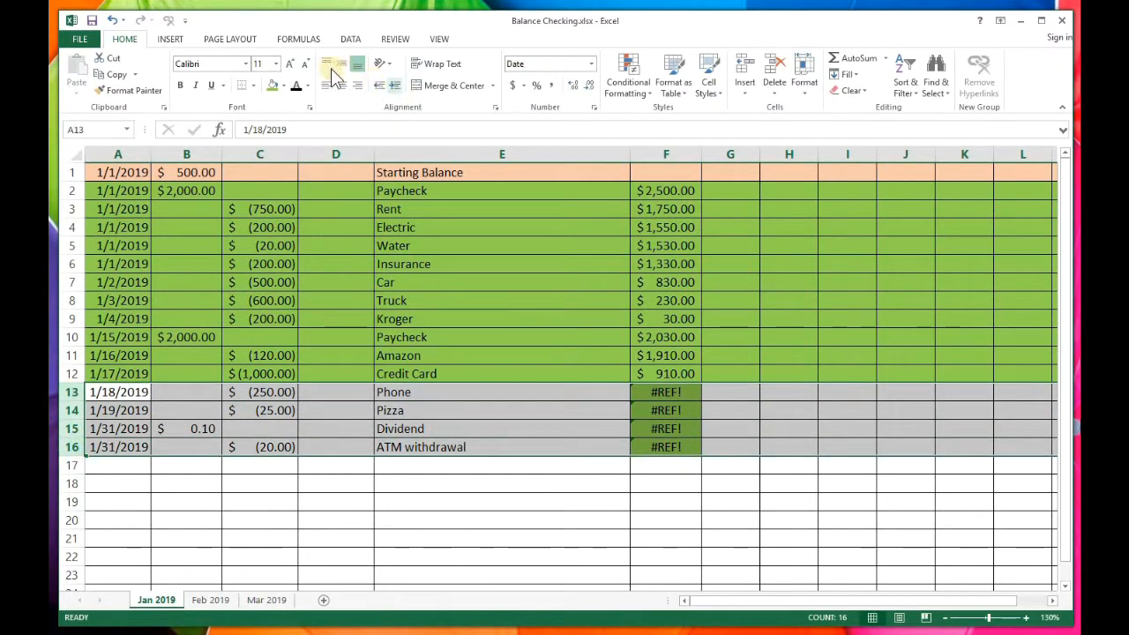
click(272, 85)
click(696, 360)
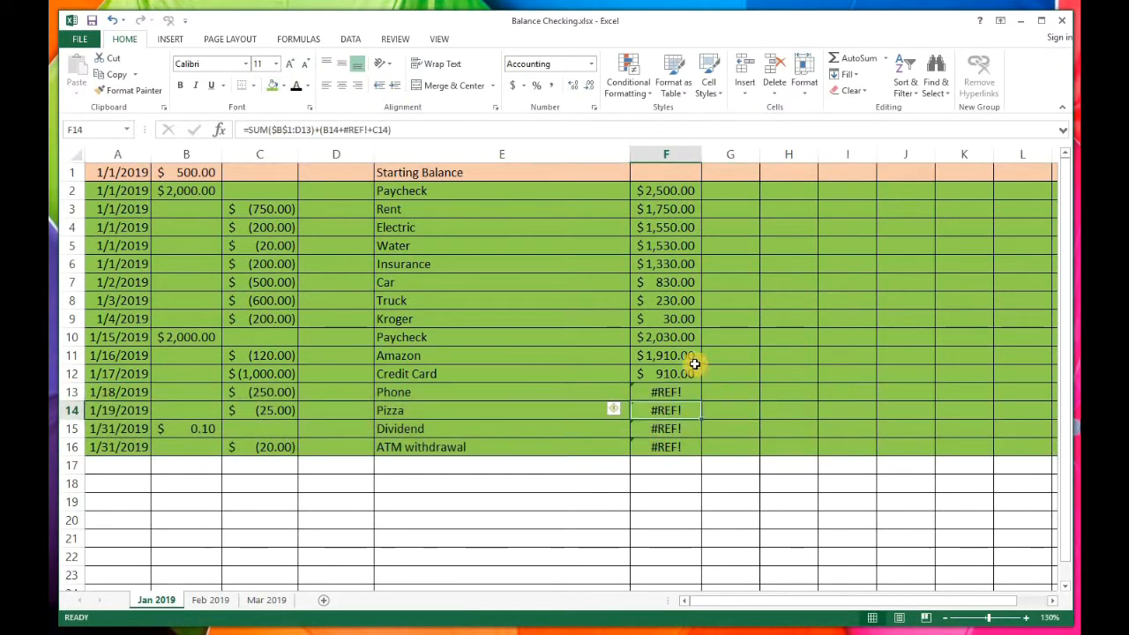
drag(703, 364, 704, 455)
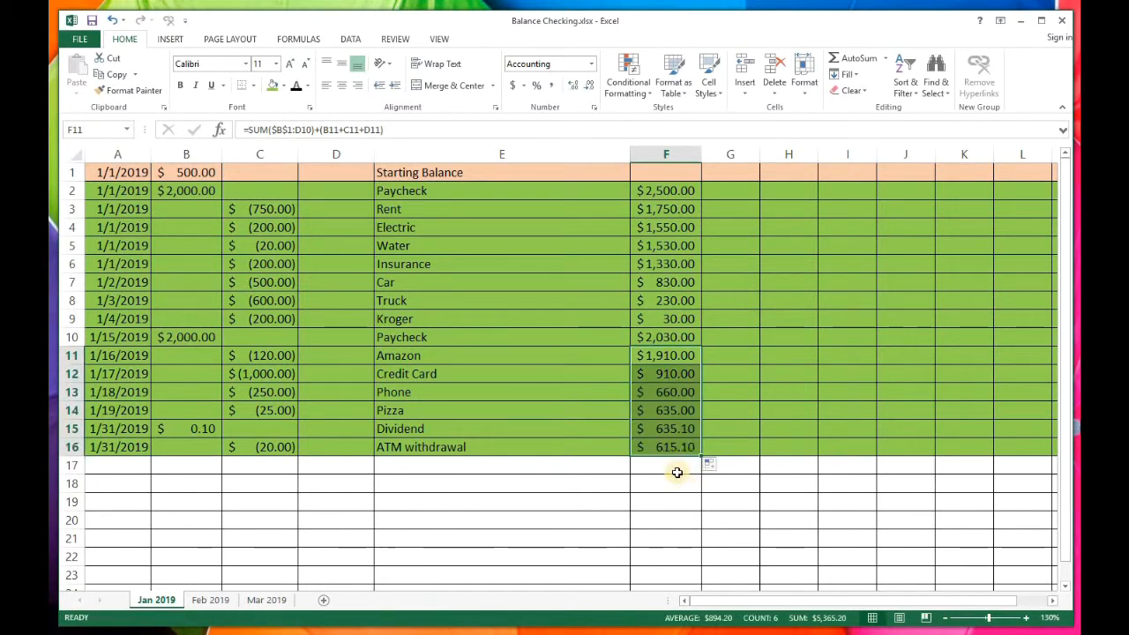
click(210, 602)
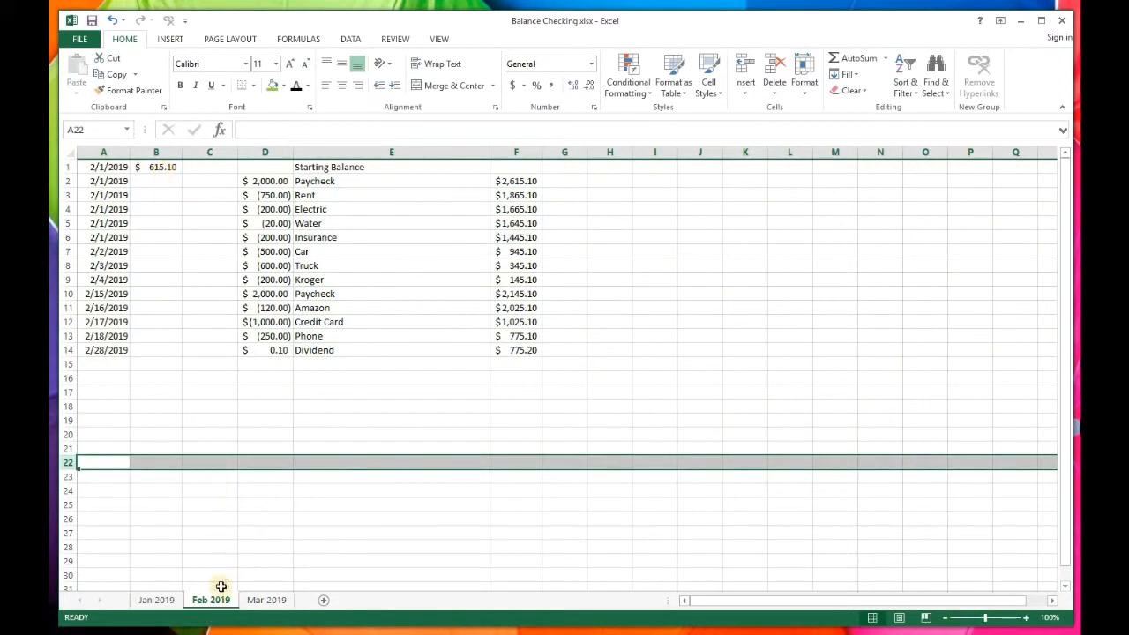
click(158, 601)
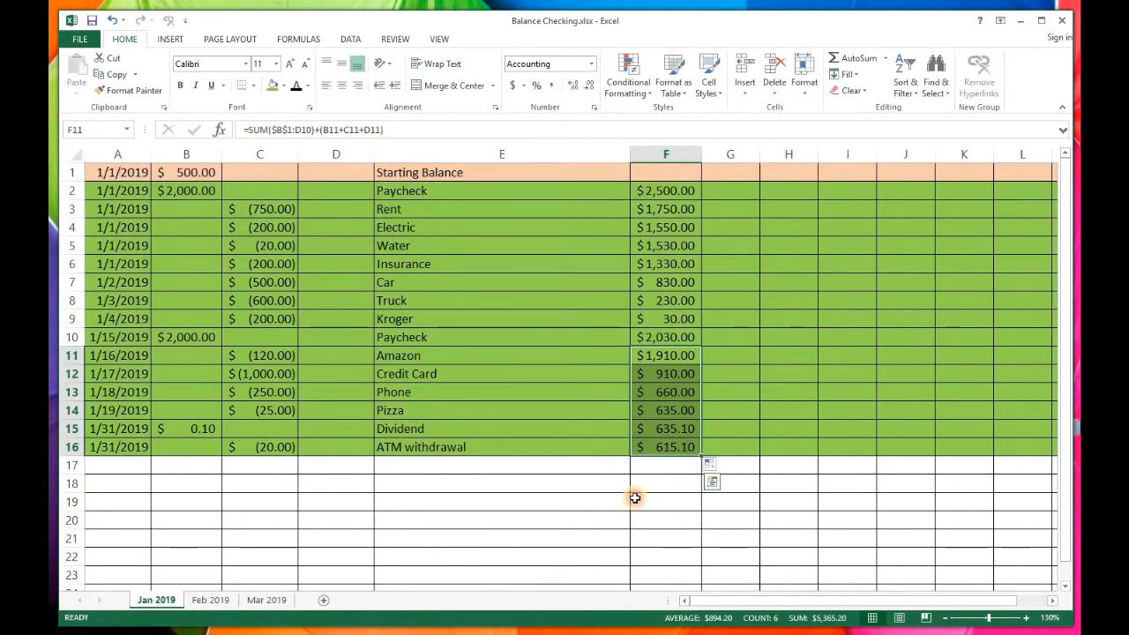
click(635, 500)
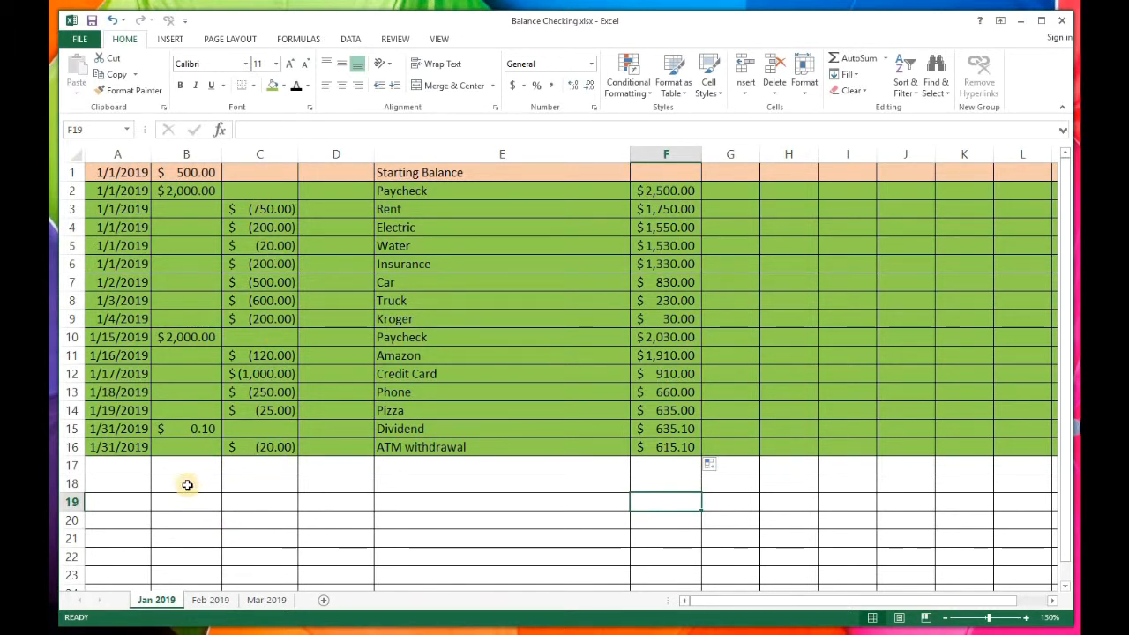
Step: Total the January deposits in B18 using AutoSum over B2:B17, leaving out the starting balance
click(187, 485)
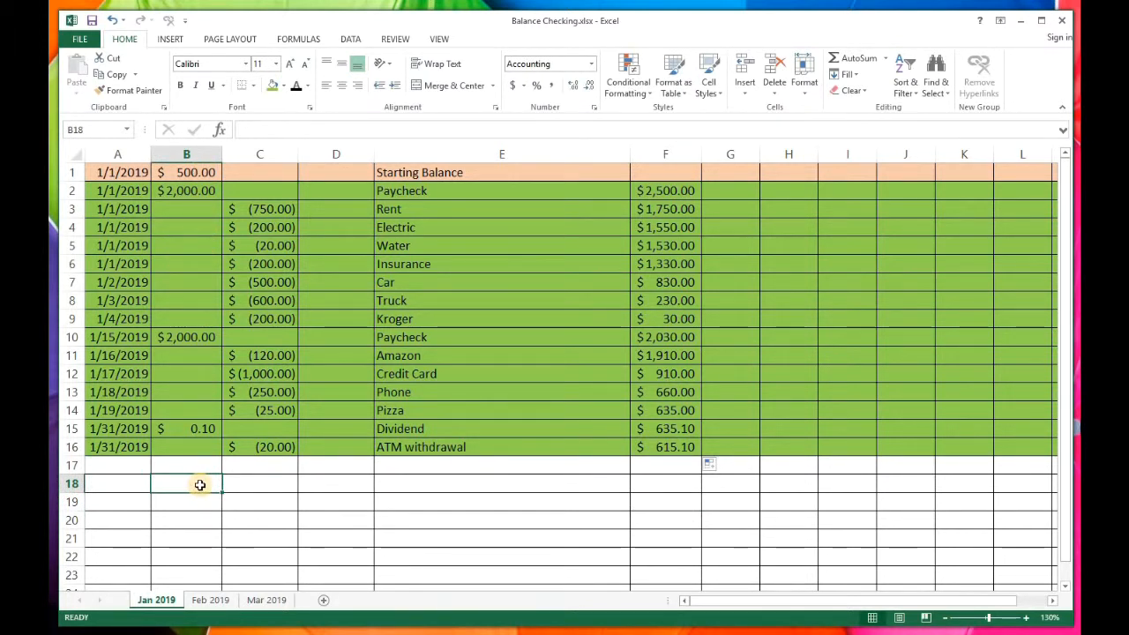
click(860, 60)
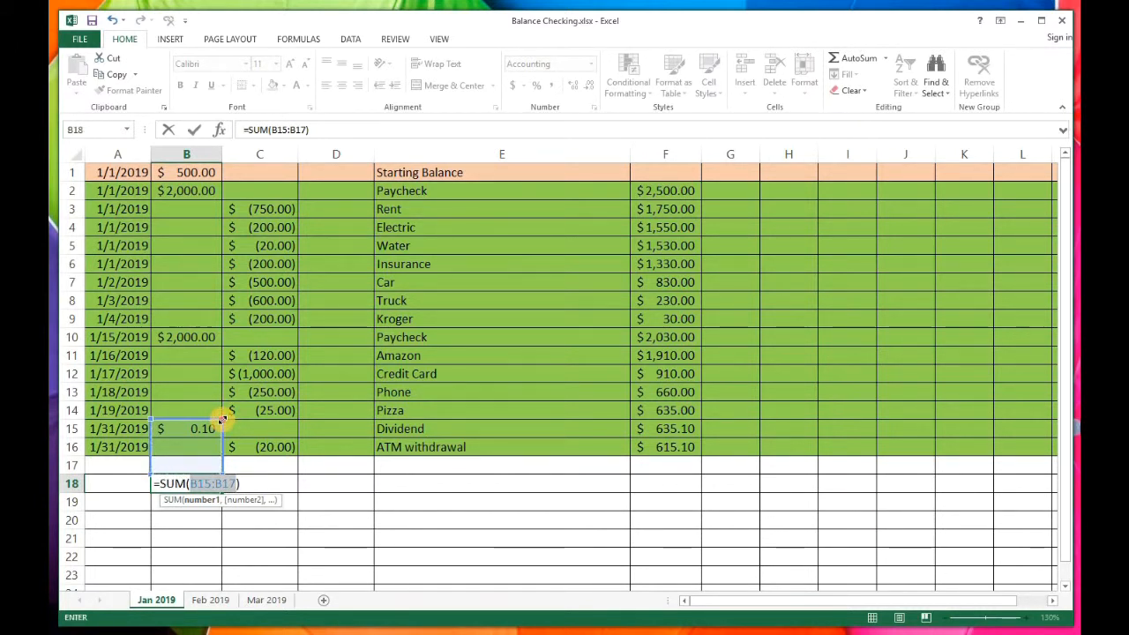
drag(223, 364, 224, 186)
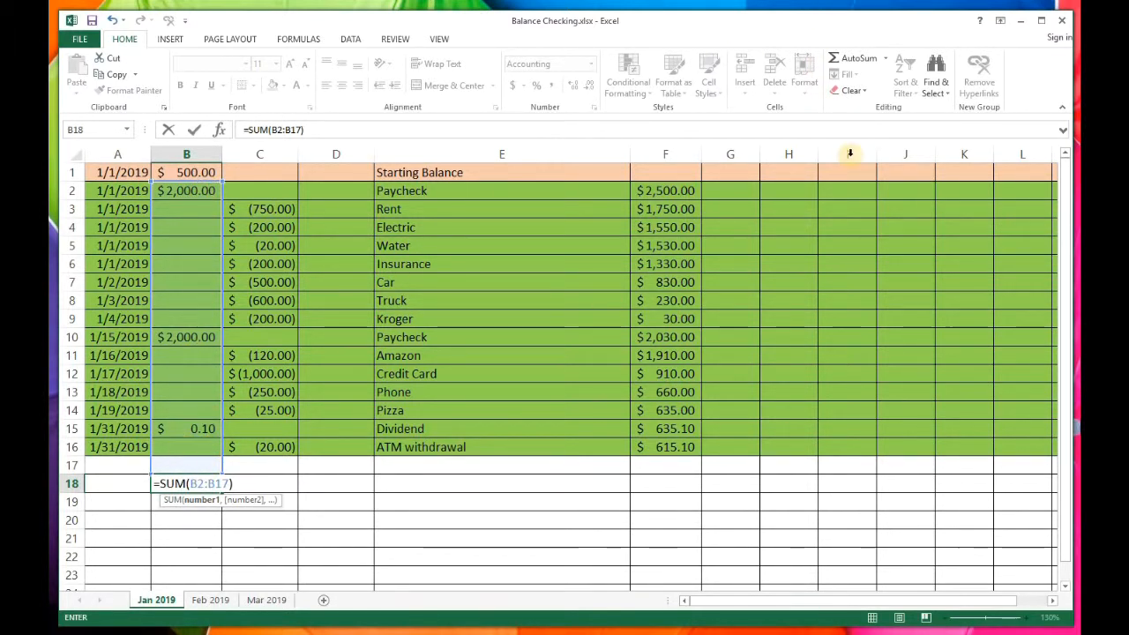
click(867, 62)
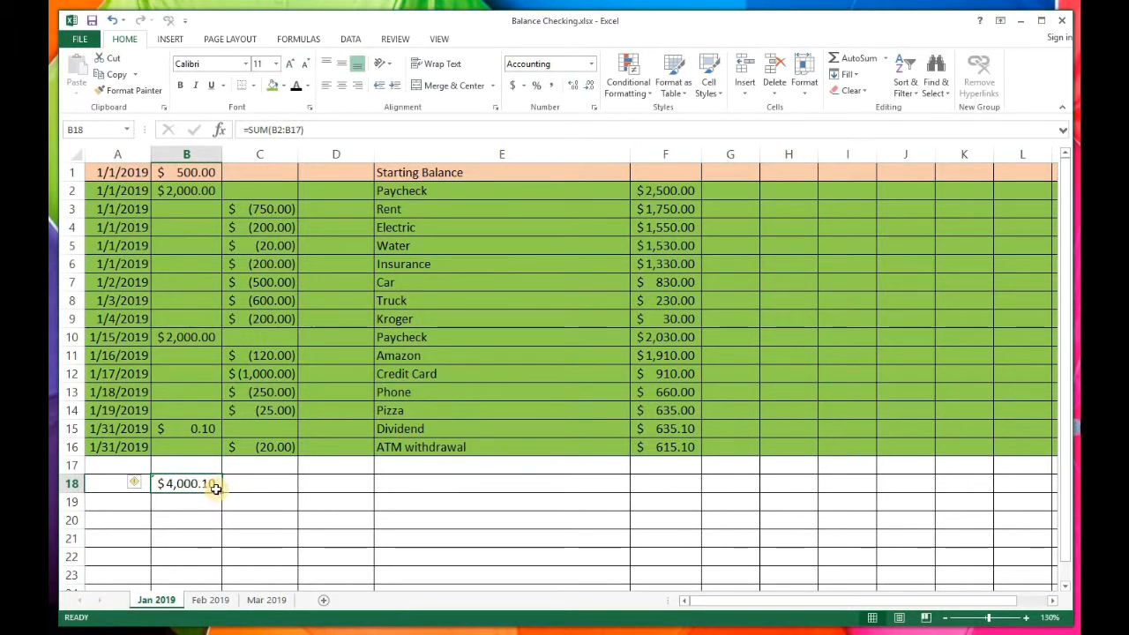
Step: Total the January expenses in C18 using AutoSum over C3:C17
click(270, 483)
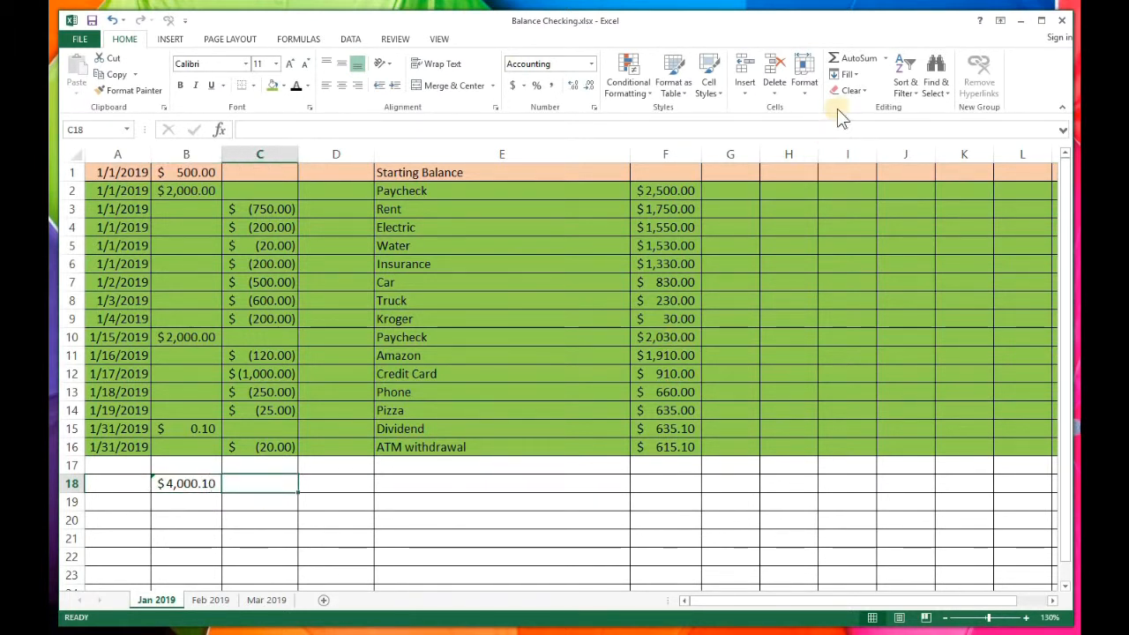
click(851, 58)
drag(295, 436, 285, 209)
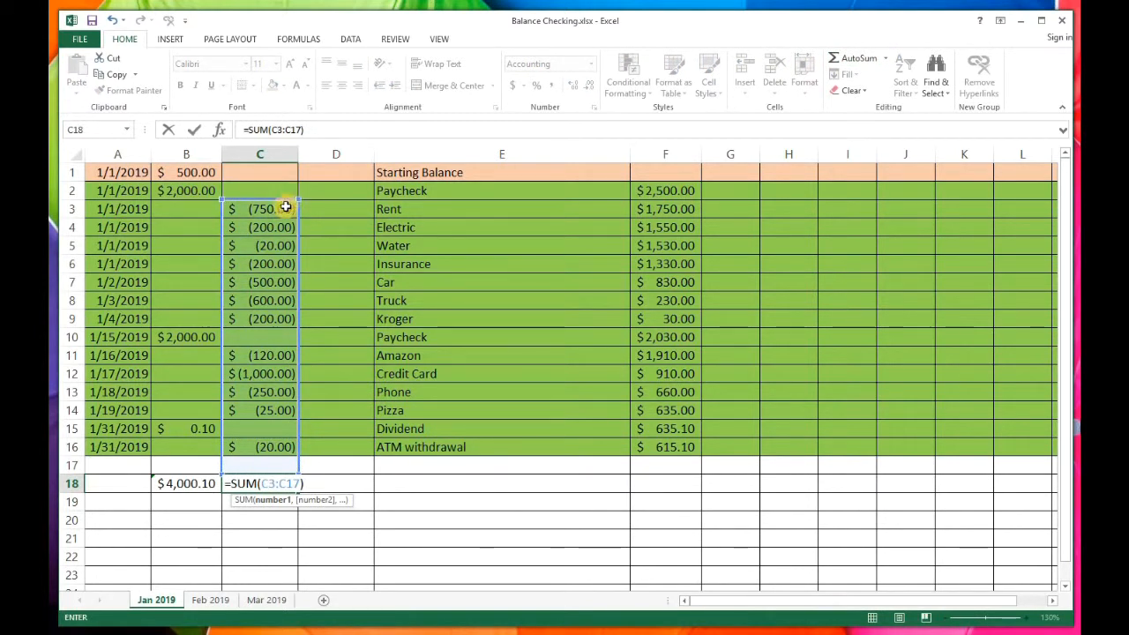
click(853, 58)
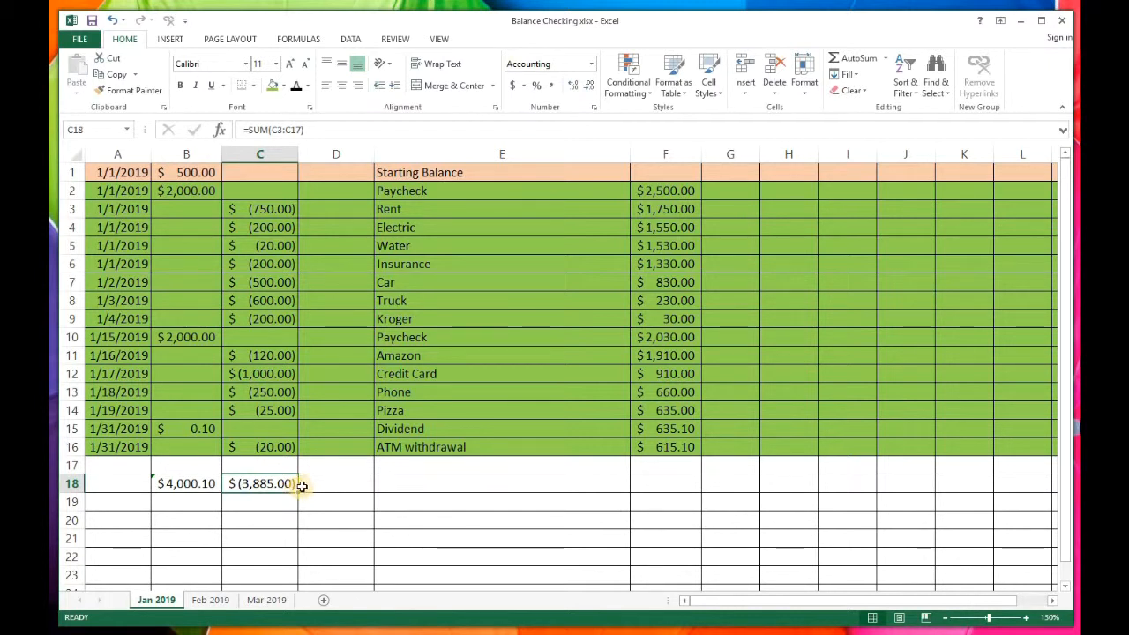
Step: Enter the formula =B18-C18 in D18 to calculate the difference between deposits and expenses
click(335, 534)
click(335, 481)
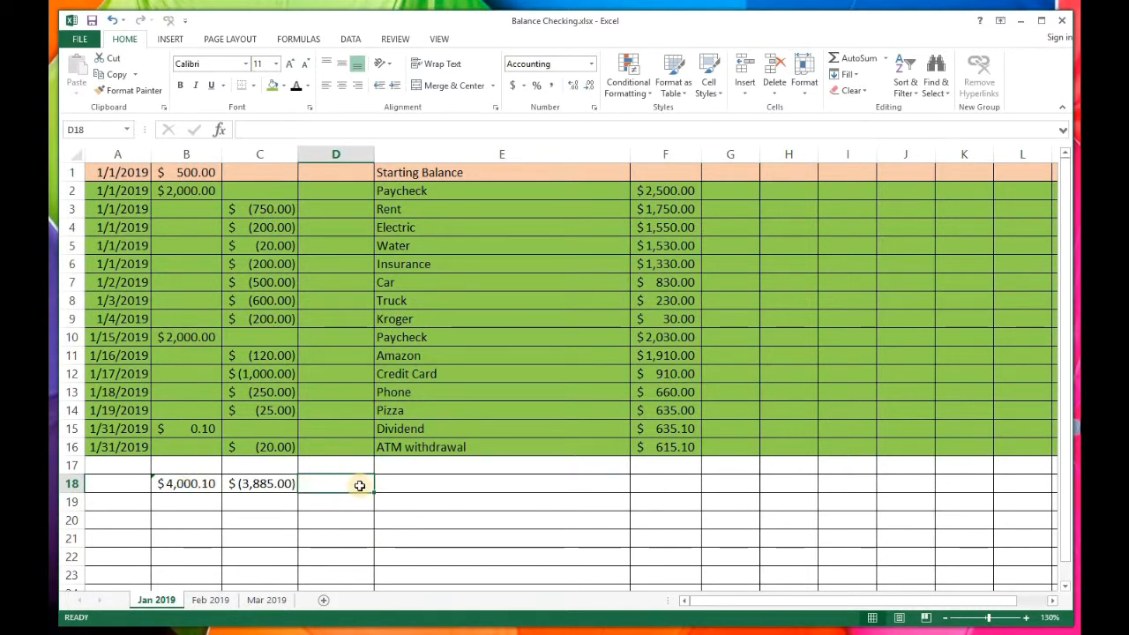
click(245, 132)
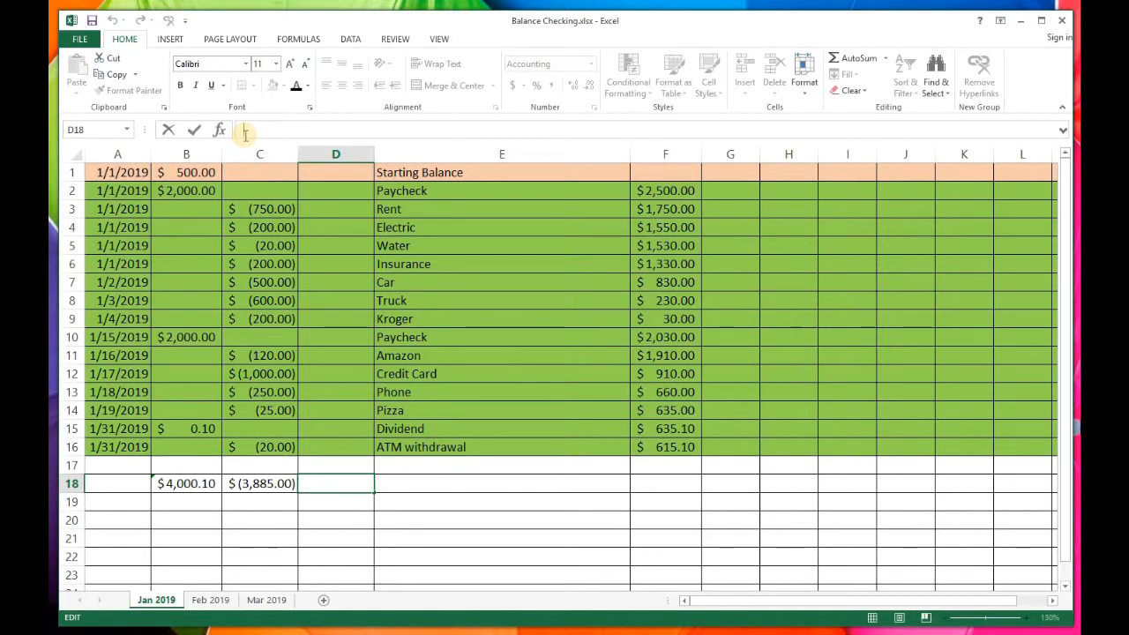
text(=)
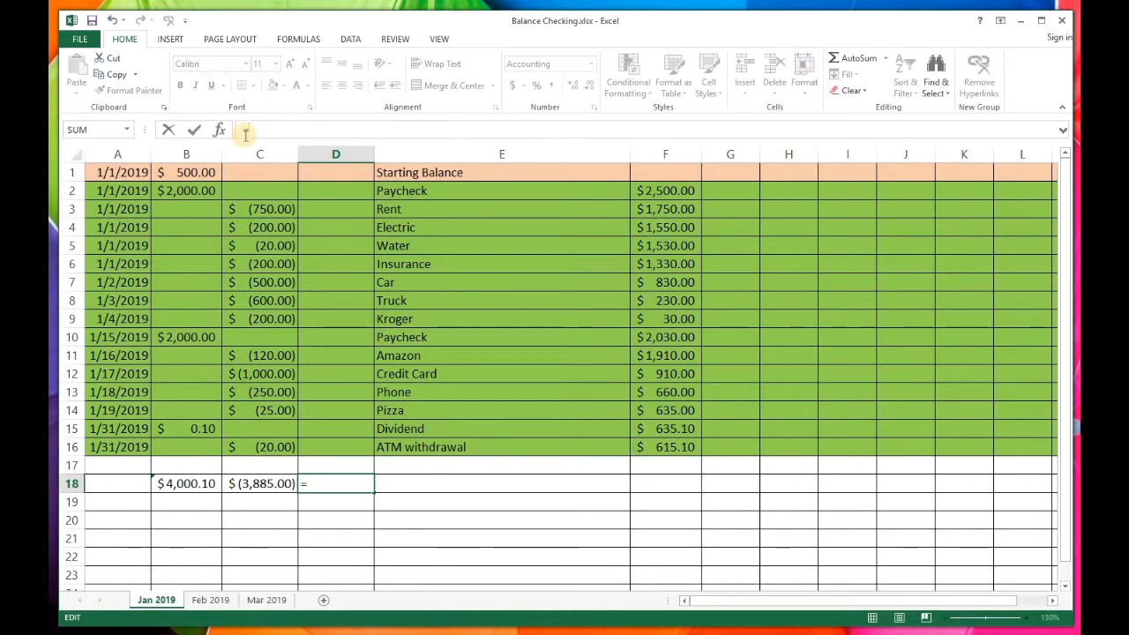
click(206, 484)
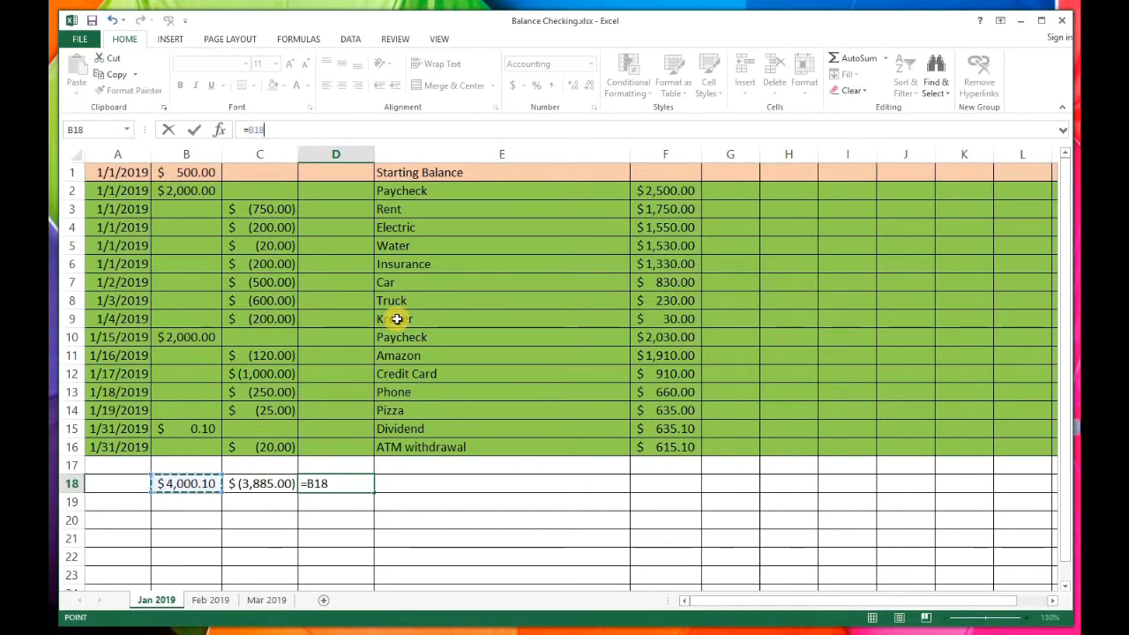
text(-)
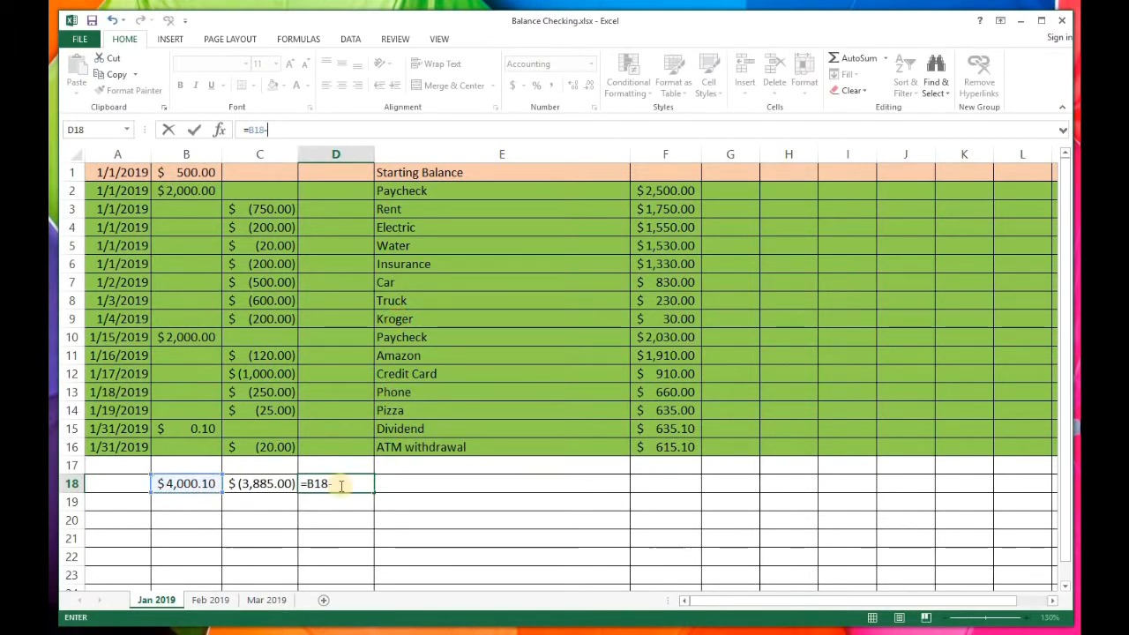
click(266, 484)
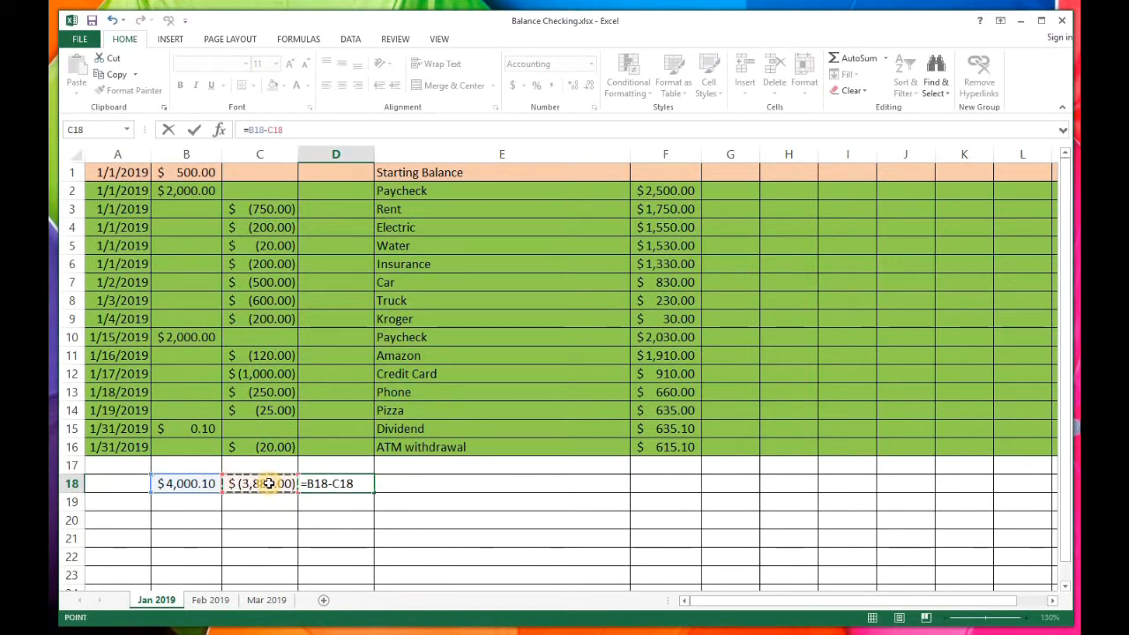
key(Return)
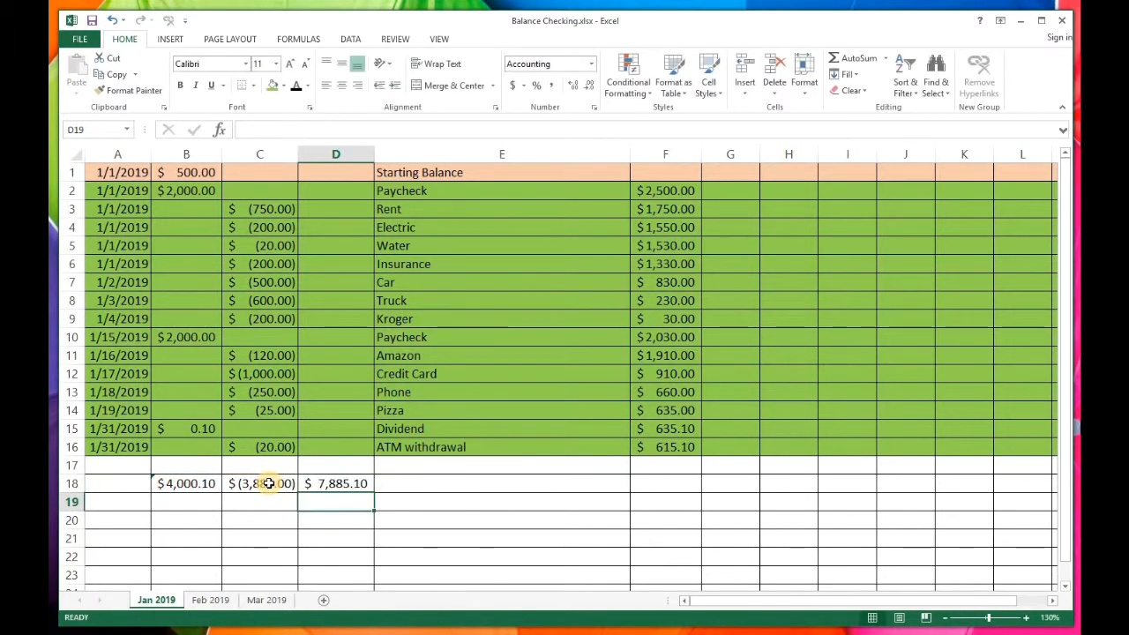
Step: Change the formula in D18 to =B18+C18 so the negative expense total is added to the deposits
click(350, 483)
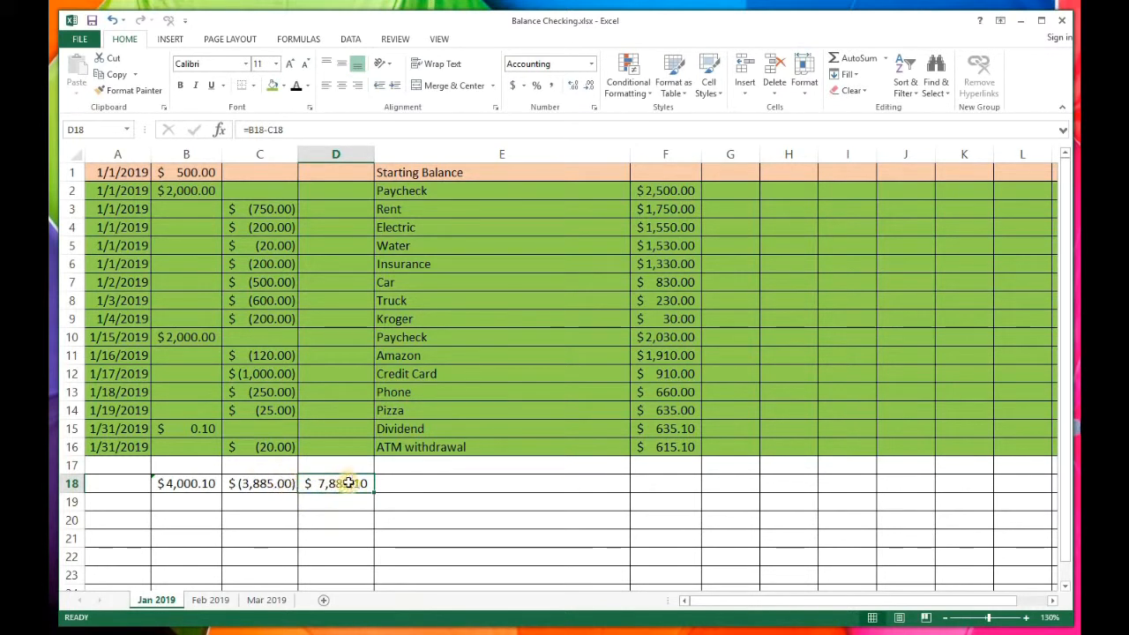
click(263, 131)
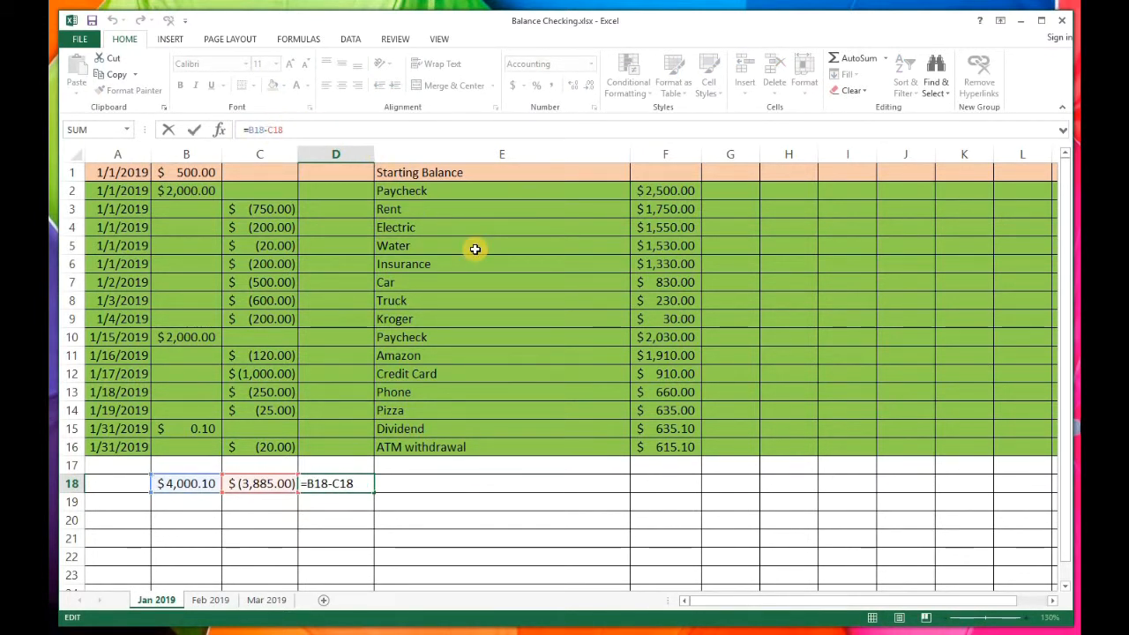
key(BackSpace)
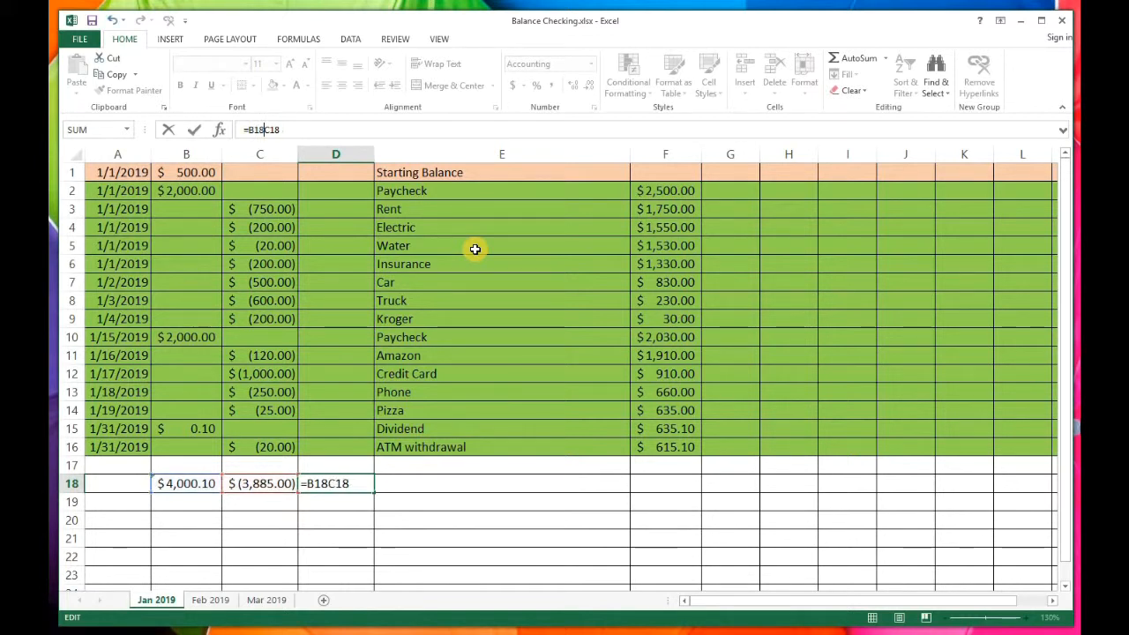
text(+)
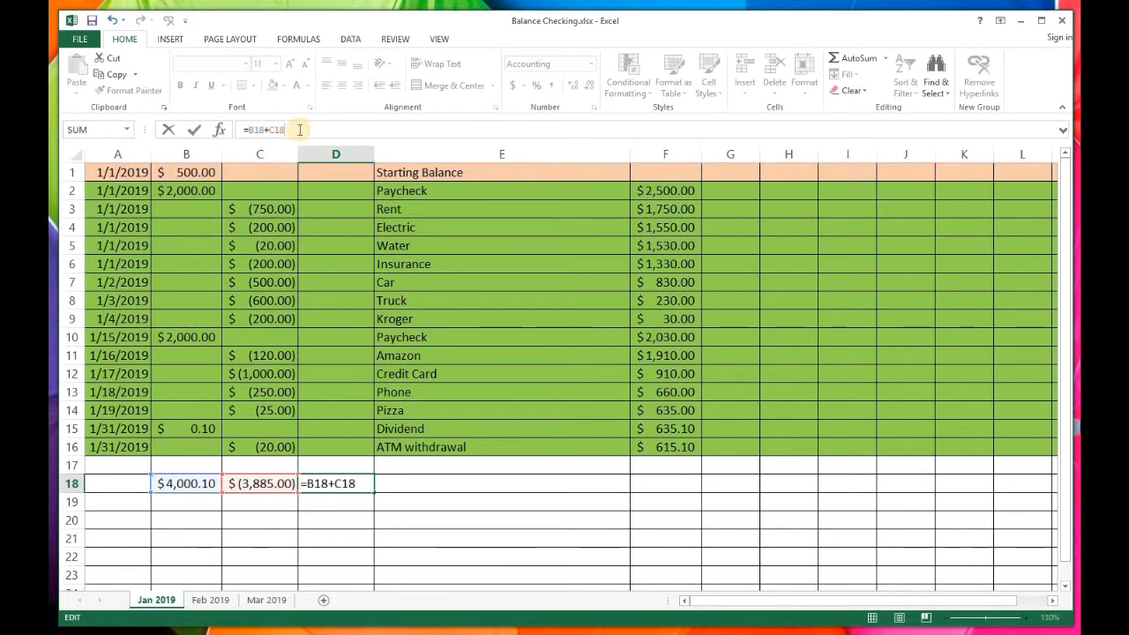
key(Return)
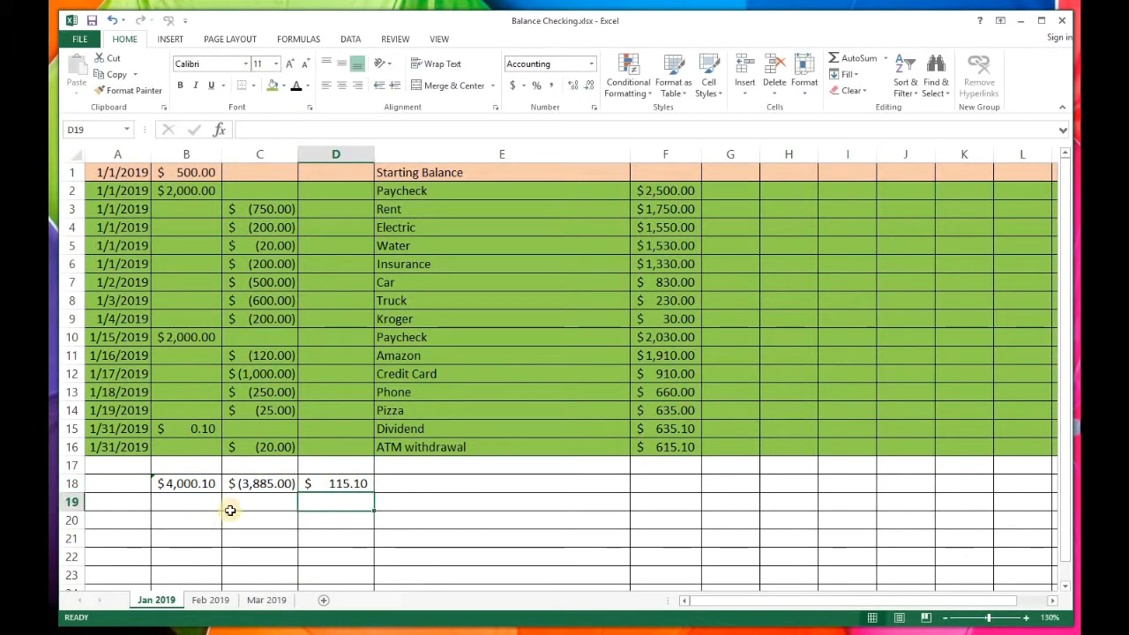
Step: Set the Pizza expense in C14 to 0 to test how the January totals respond
click(359, 485)
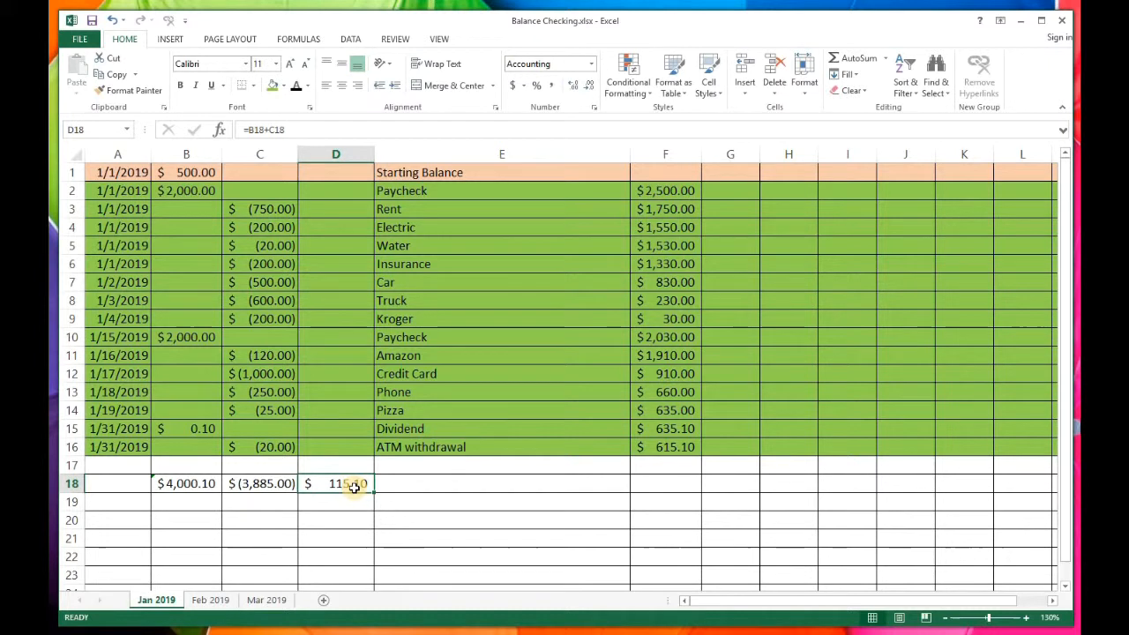
click(280, 413)
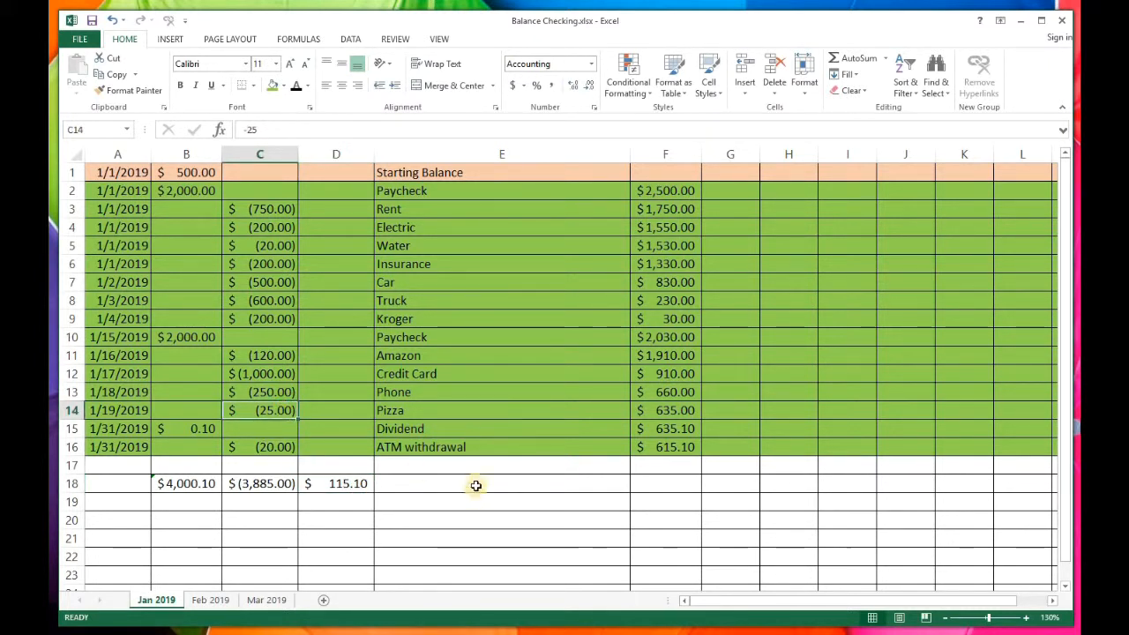
text(0)
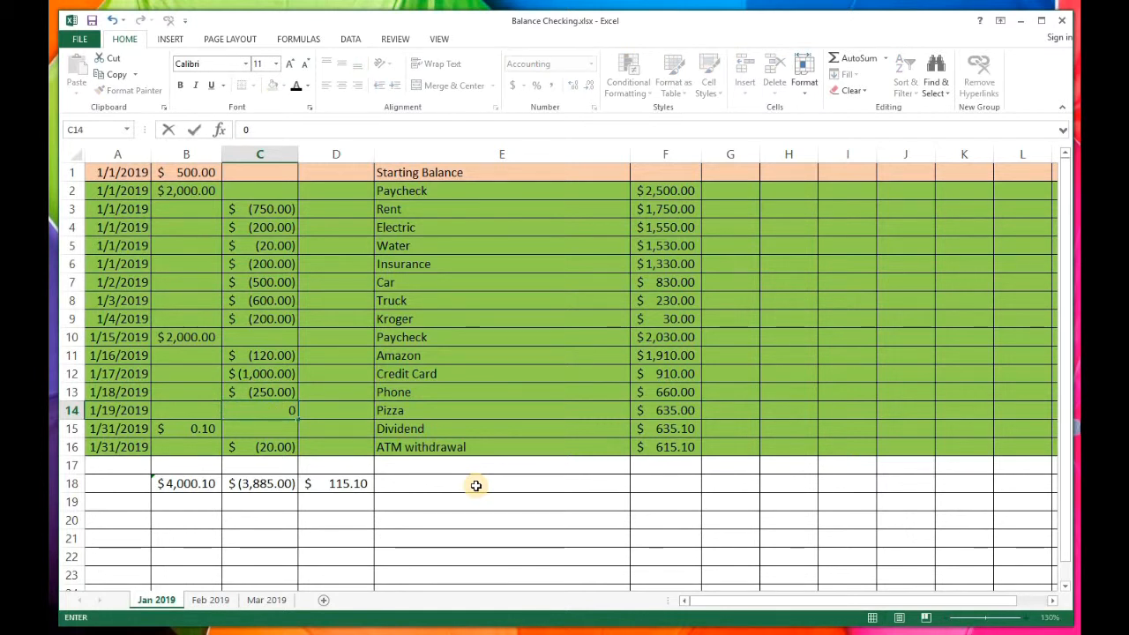
key(Return)
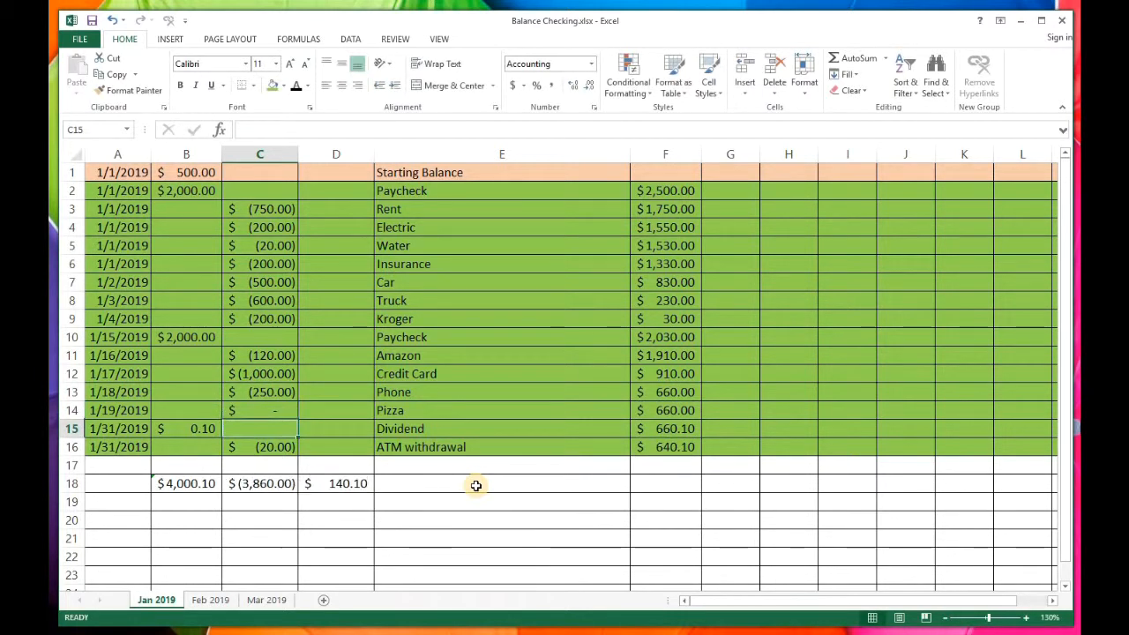
Step: Restore the Pizza expense in C14 to -25
click(289, 411)
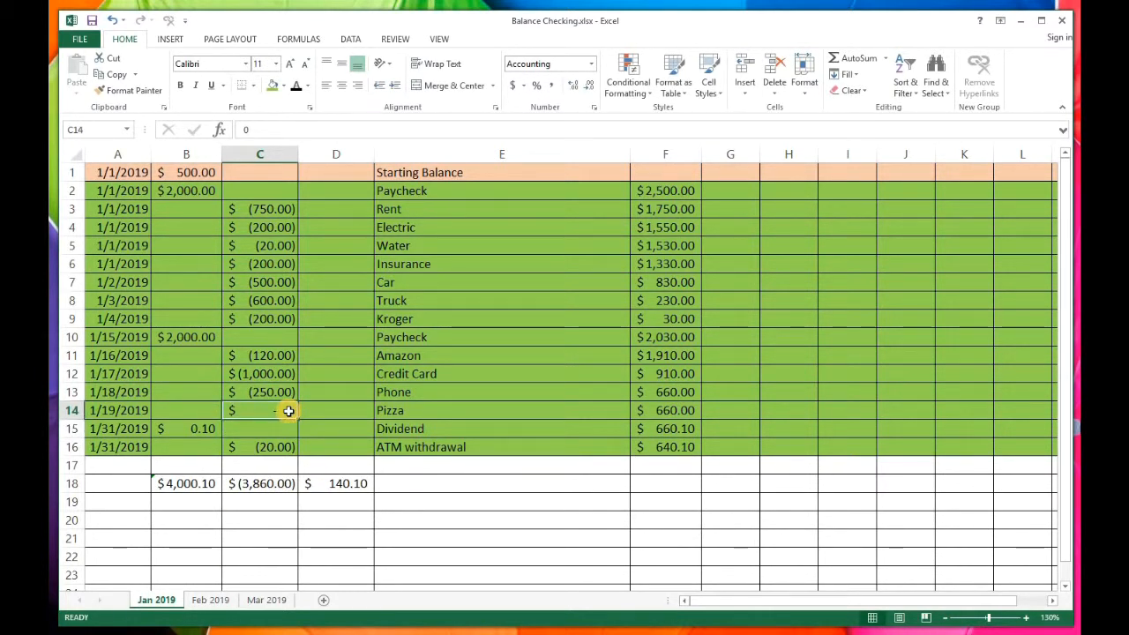
text(-25)
key(Return)
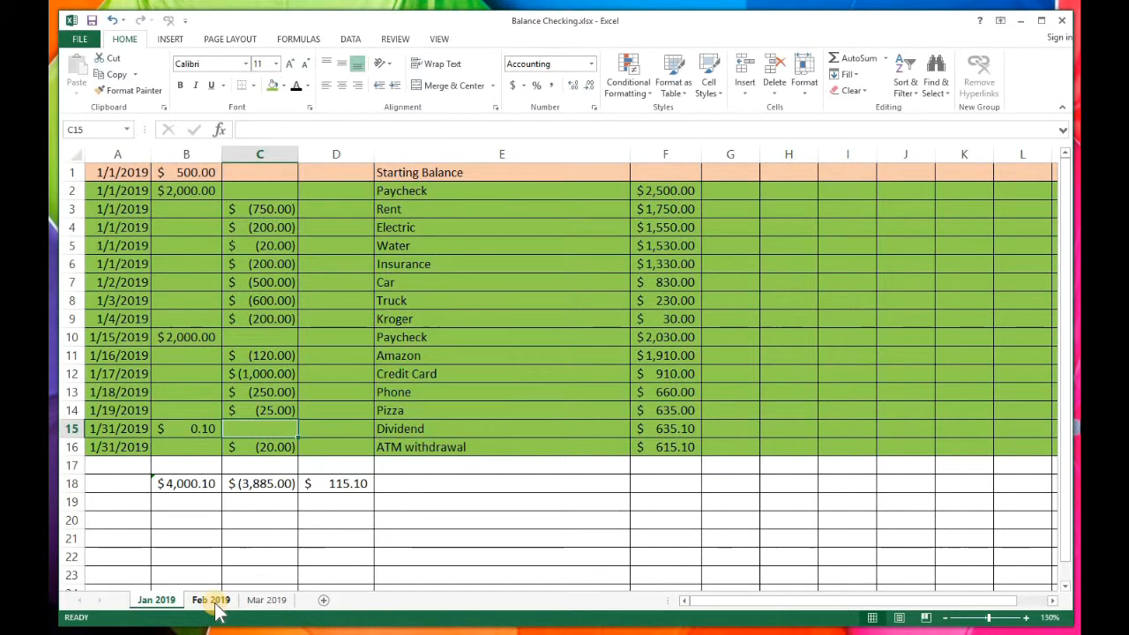
Step: On the Feb 2019 sheet, total the net of all February transactions in D24 using AutoSum over D2:D23
click(213, 602)
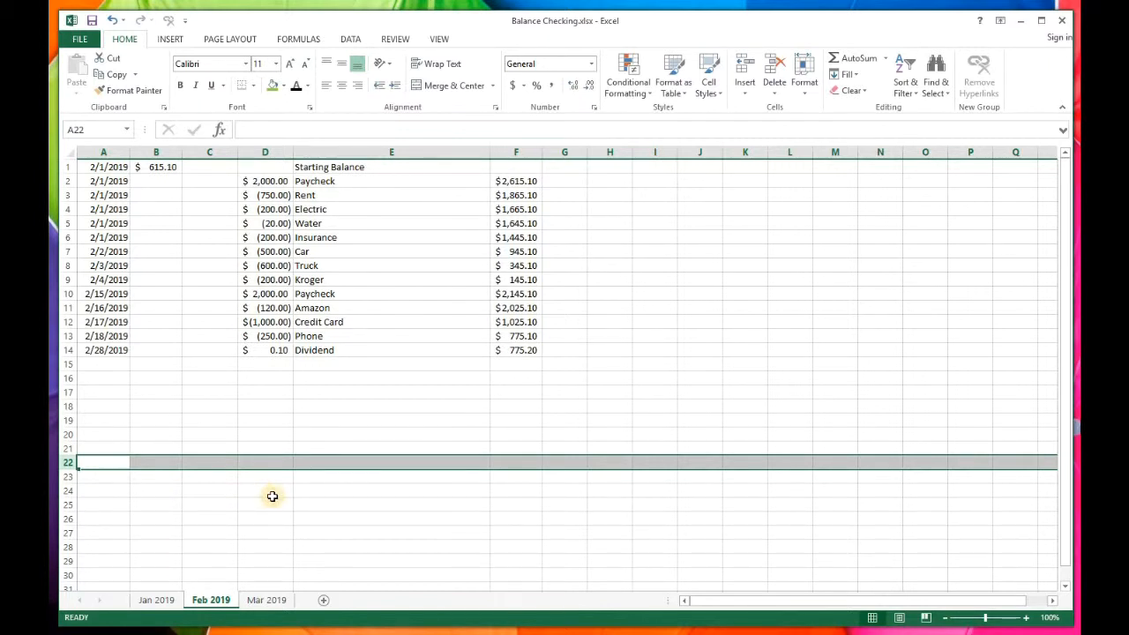
click(164, 493)
click(213, 492)
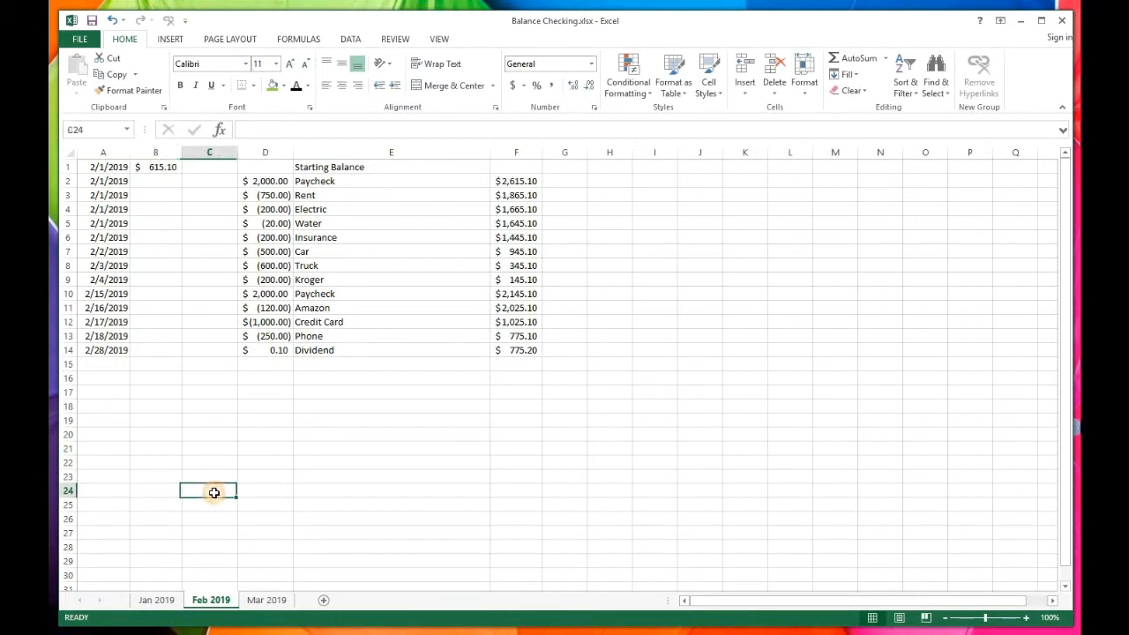
click(285, 493)
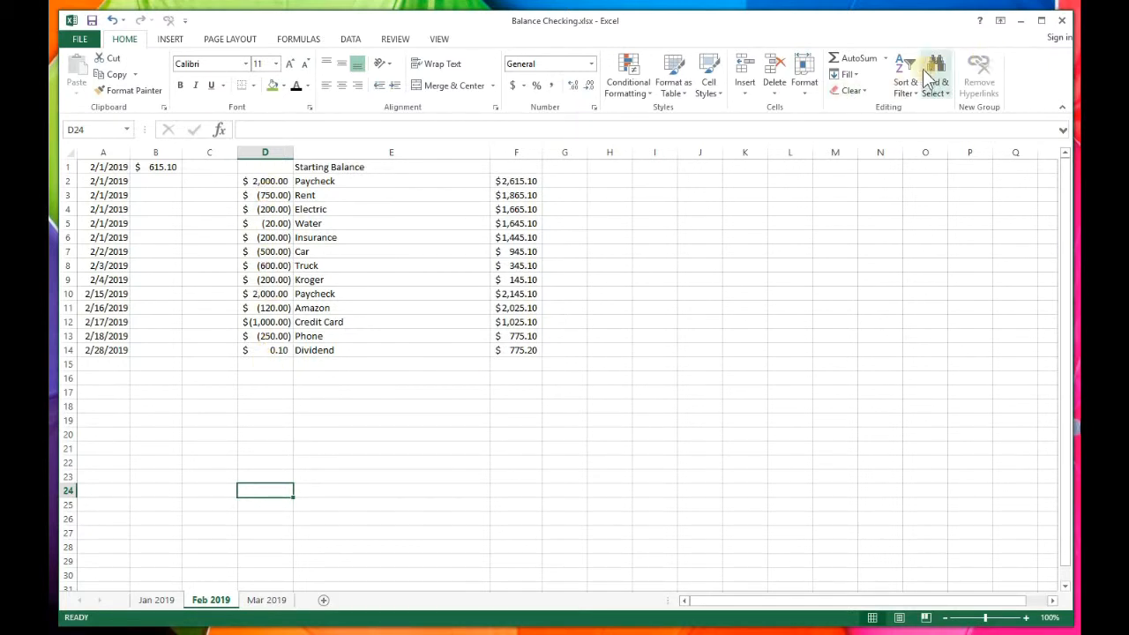
click(855, 60)
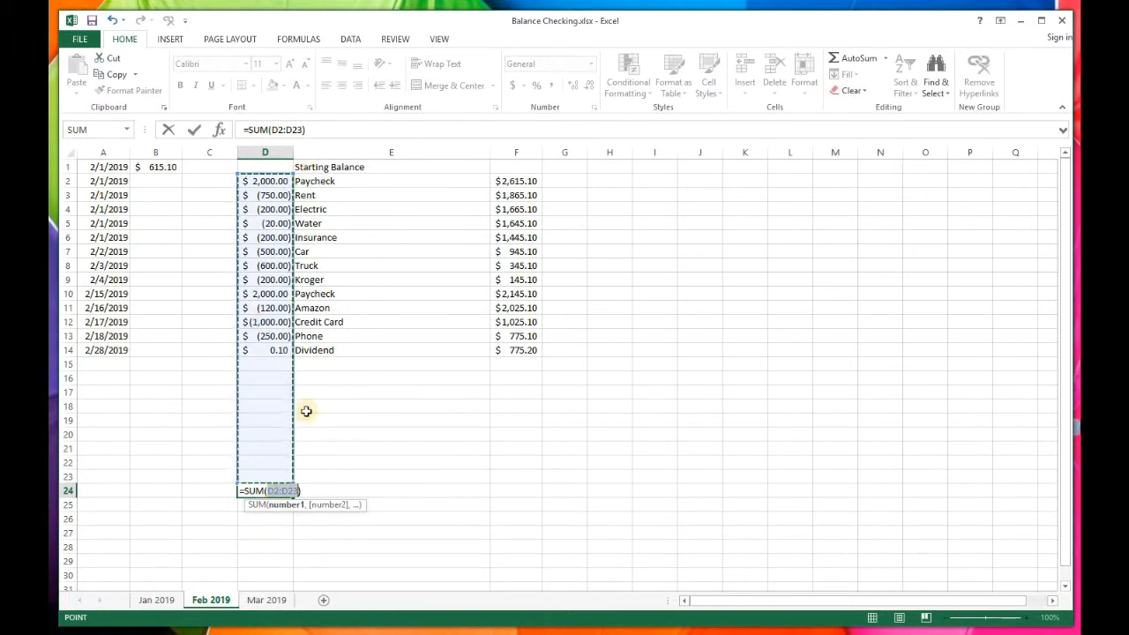
click(861, 60)
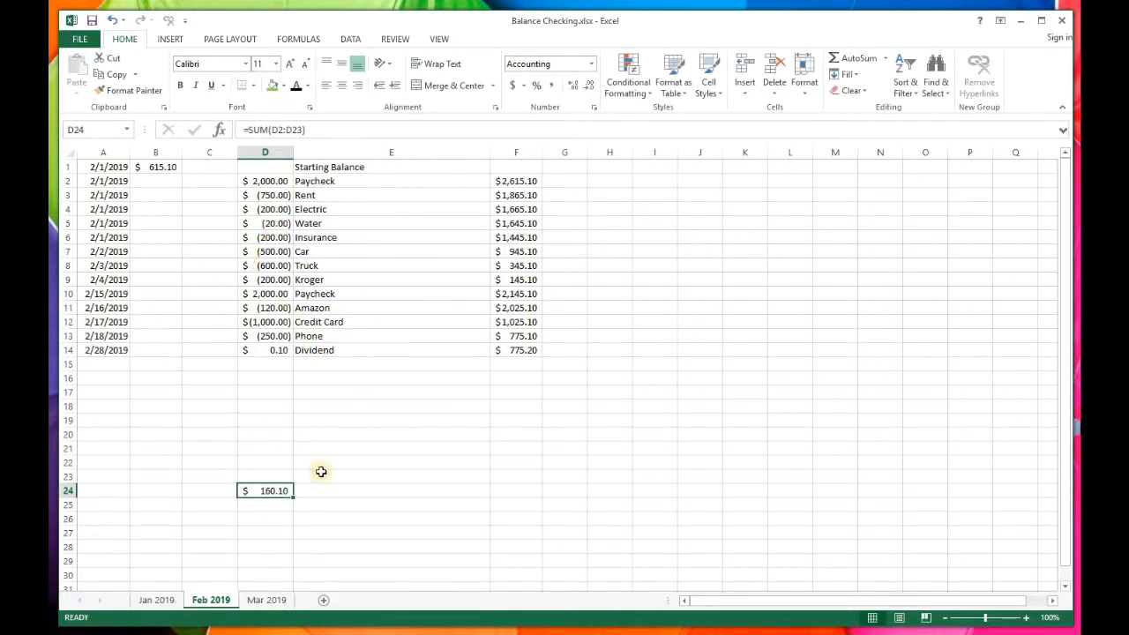
Step: Compare the January totals in row 18 of the Jan 2019 sheet with the February net total in D24
click(162, 599)
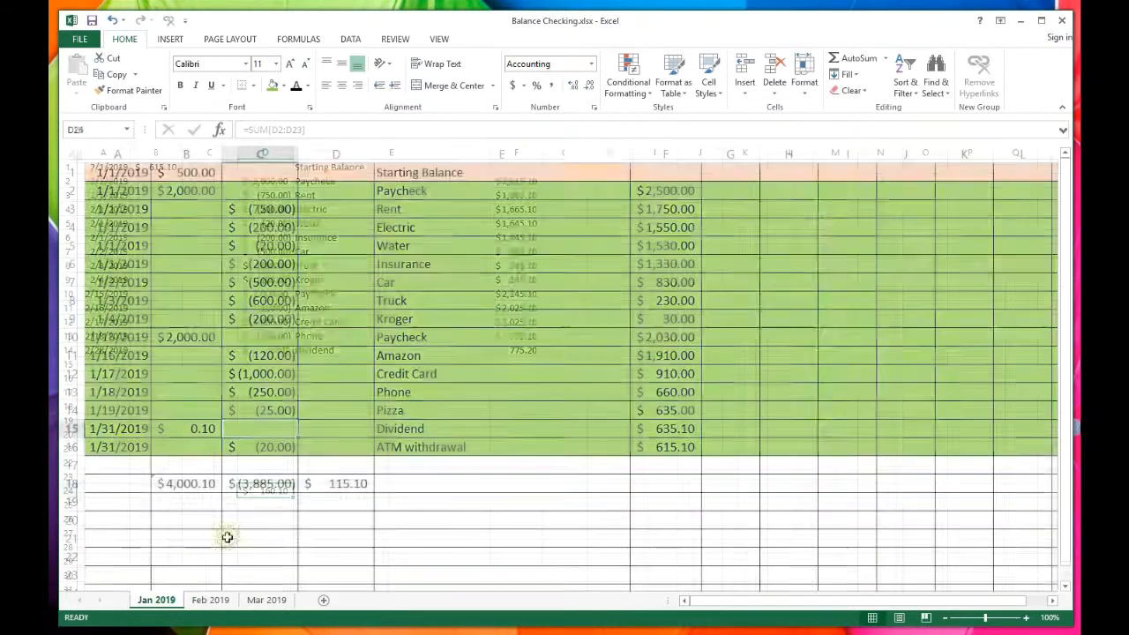
click(254, 600)
click(156, 600)
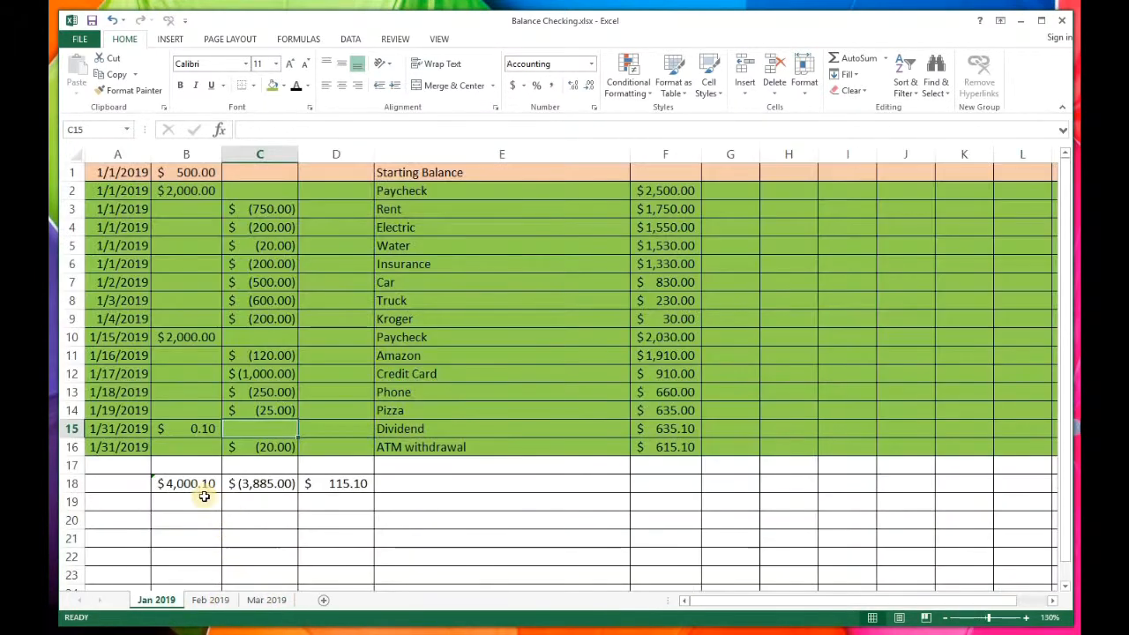
click(197, 483)
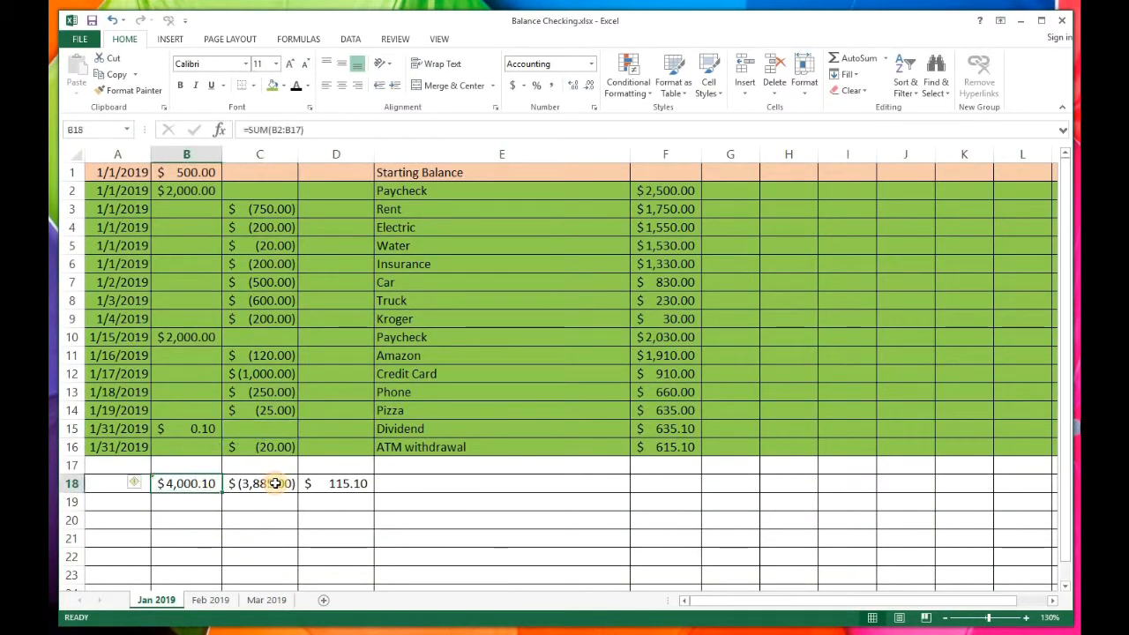
click(351, 483)
click(214, 599)
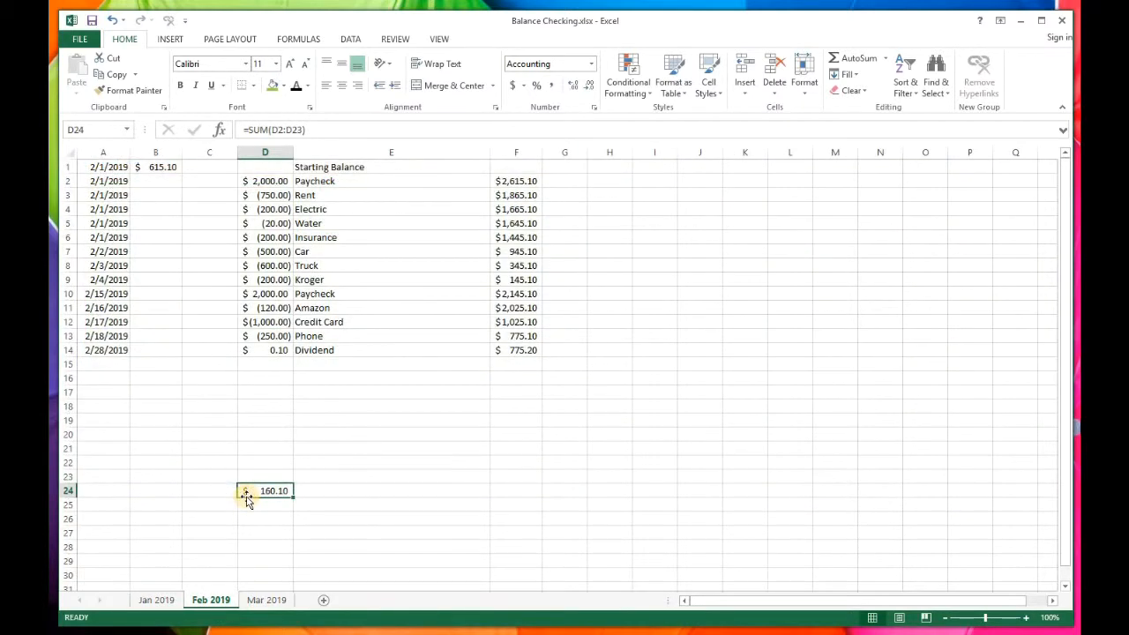
click(157, 600)
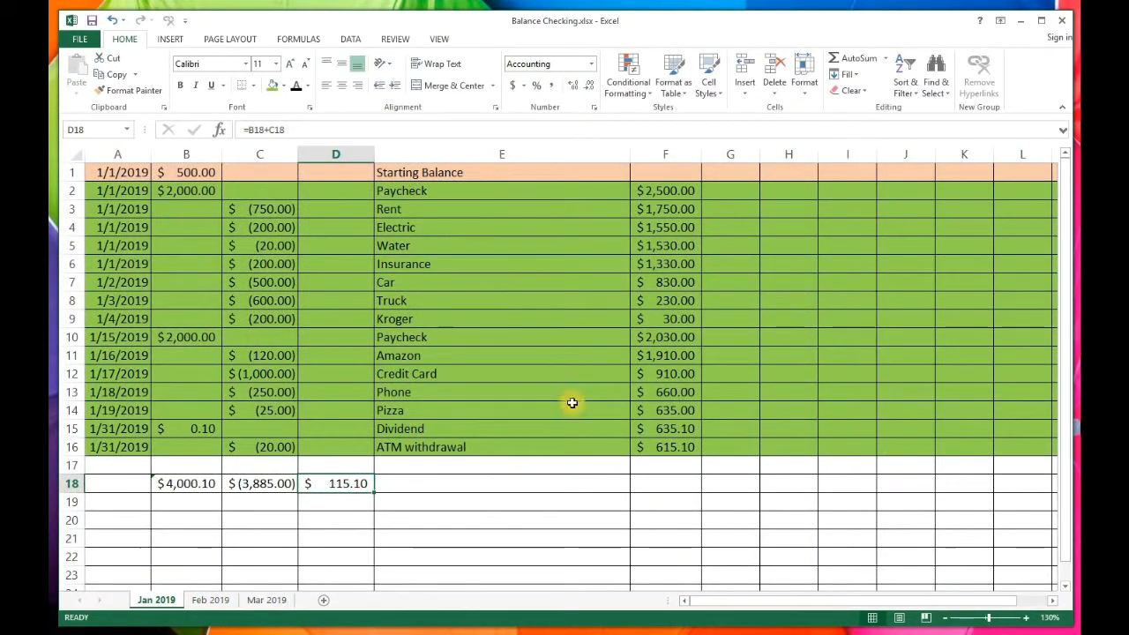
click(668, 520)
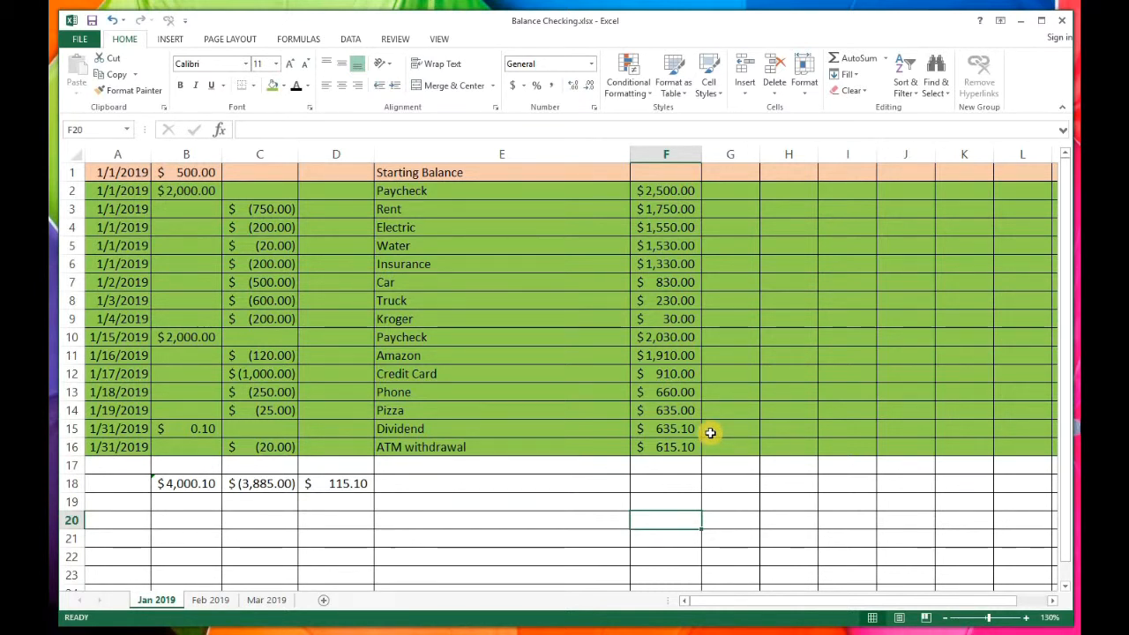
click(523, 521)
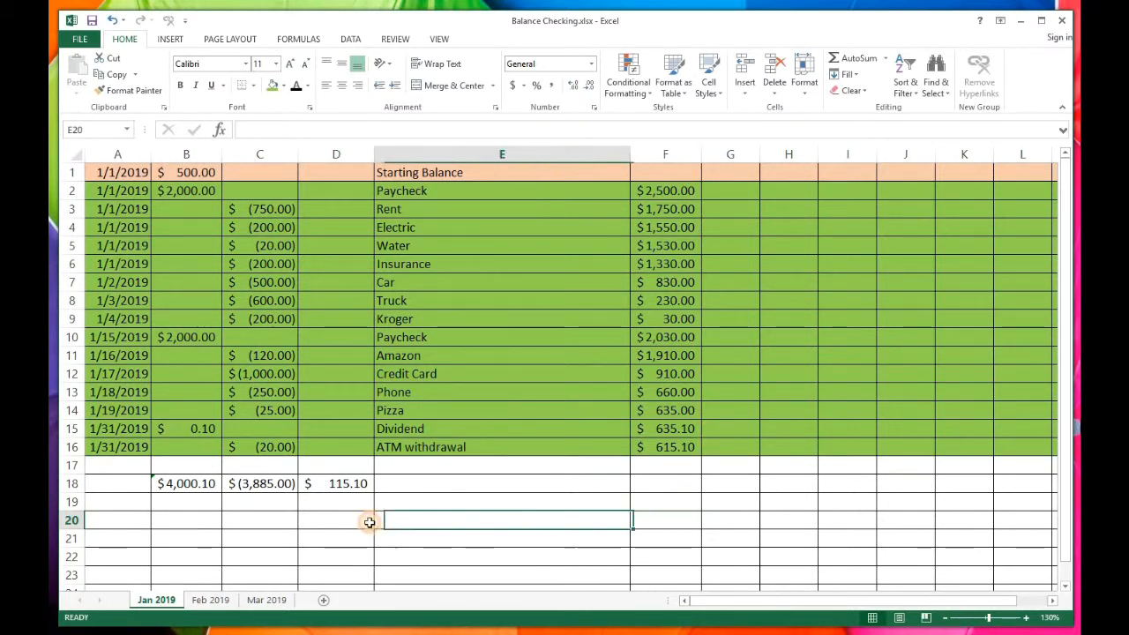
click(68, 520)
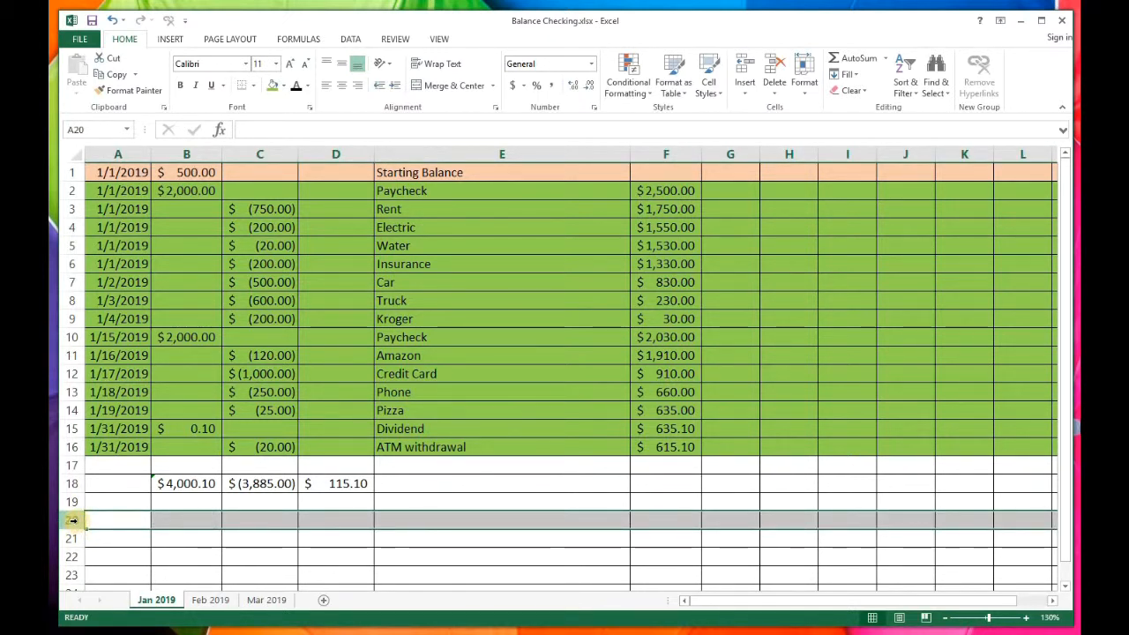
click(989, 319)
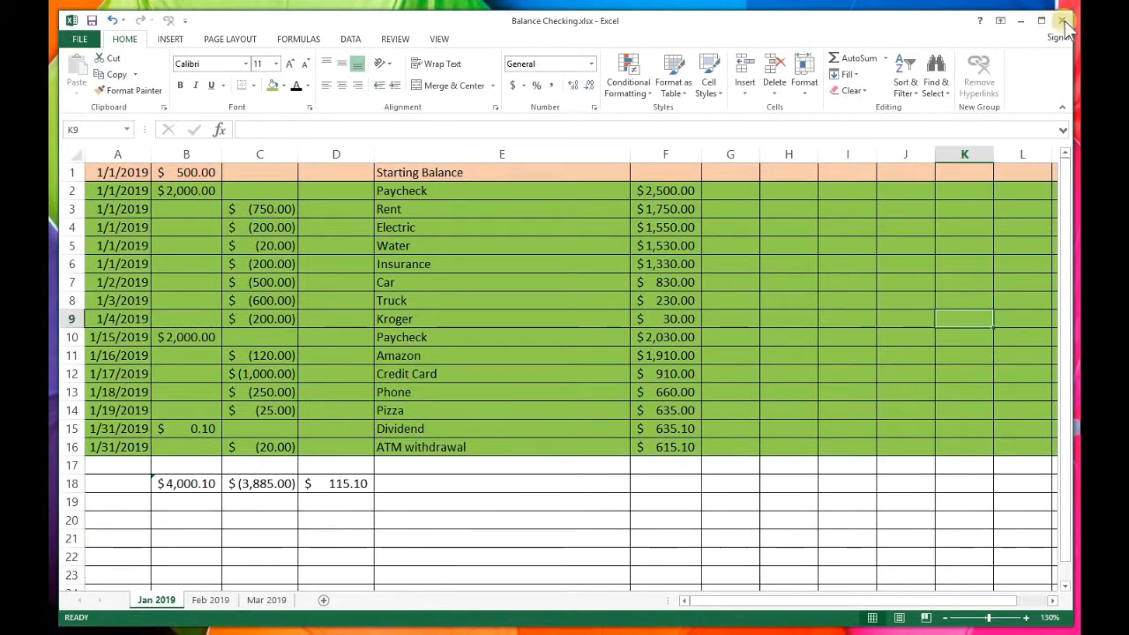